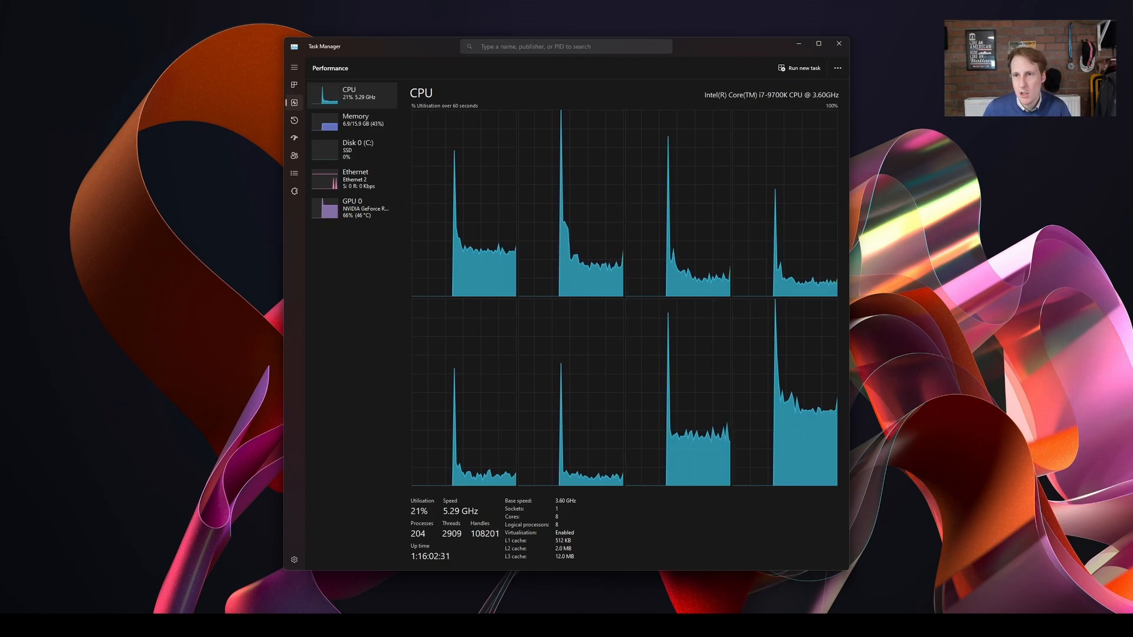
Close Task Manager and find the Turn Windows features on or off dialog through a system search for "hyper".
{"action": "left_click", "coordinate": [838, 43]}
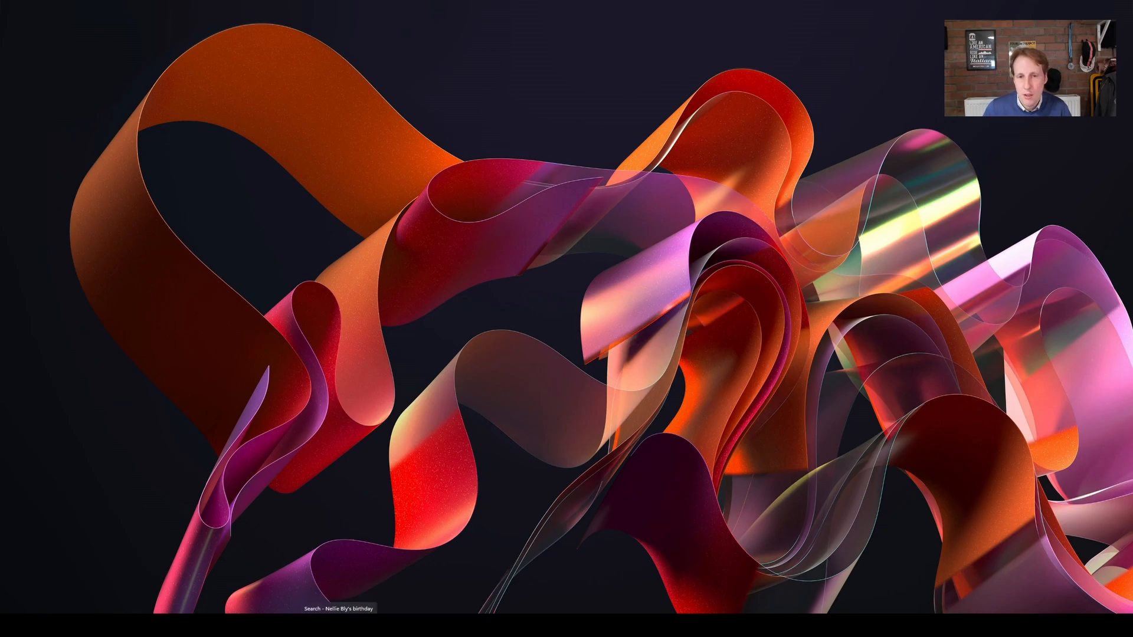
{"action": "left_click", "coordinate": [338, 625]}
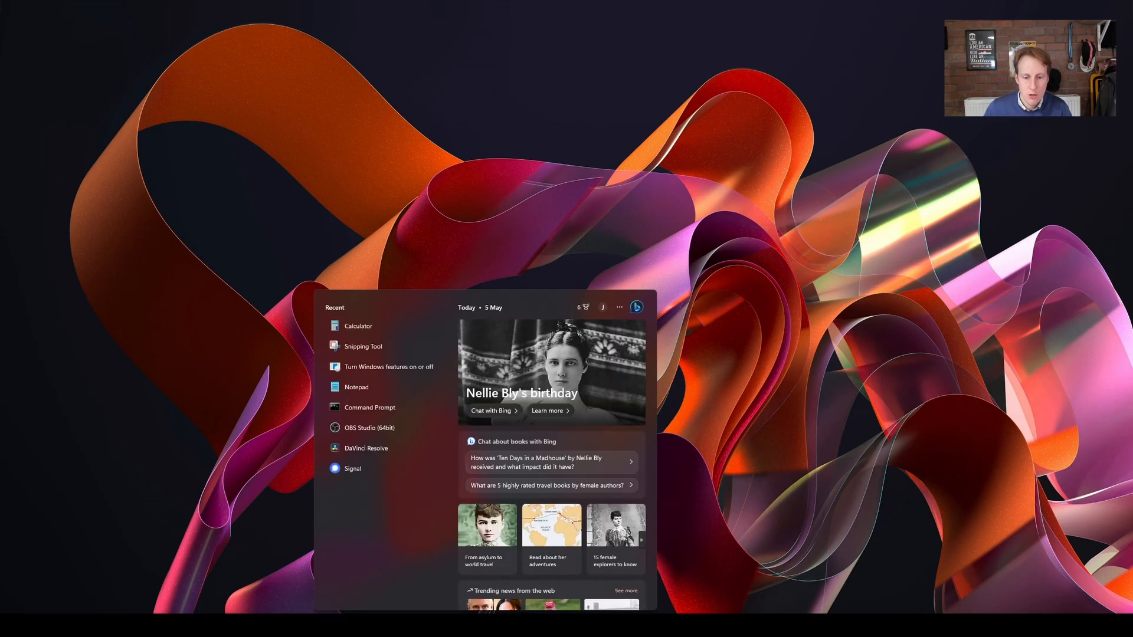
{"action": "type", "text": "hyp"}
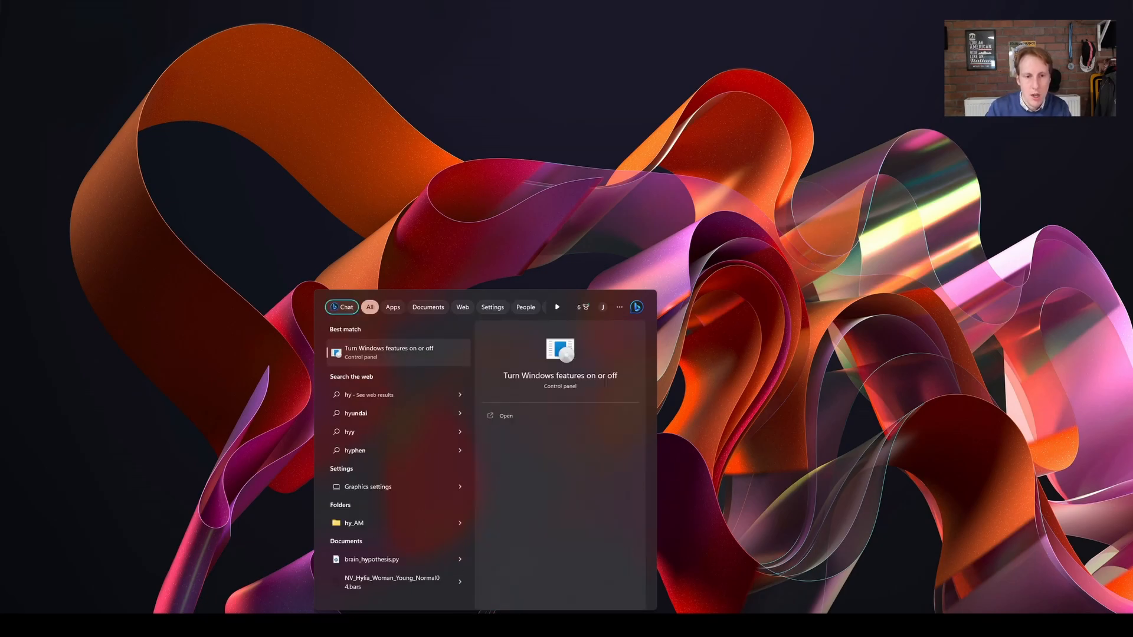
{"action": "type", "text": "er"}
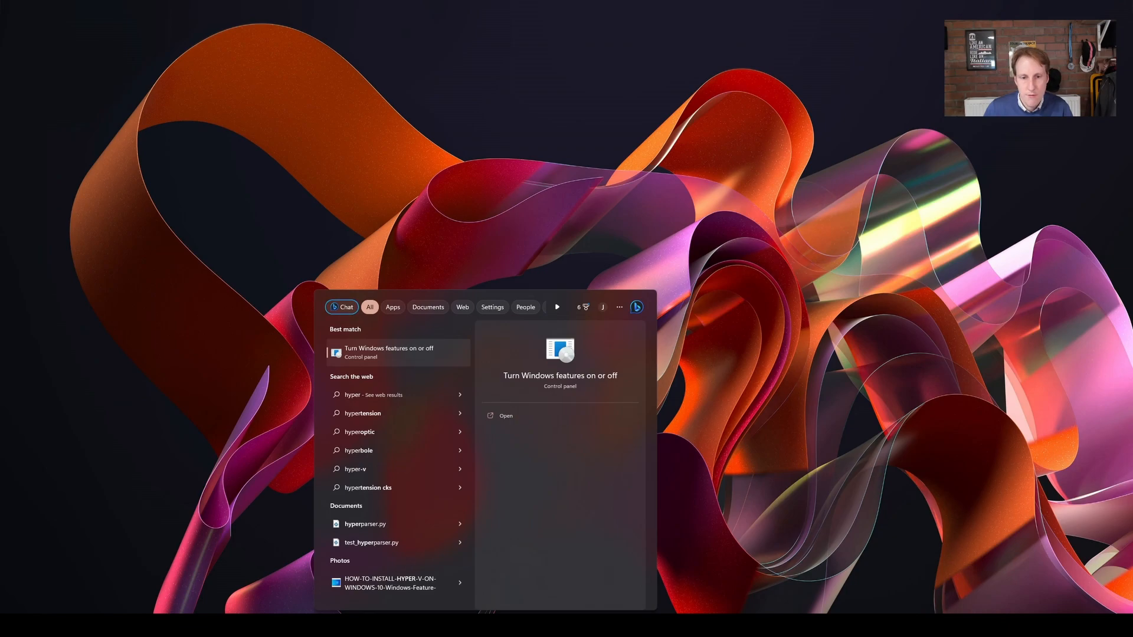
{"action": "key", "text": "Return"}
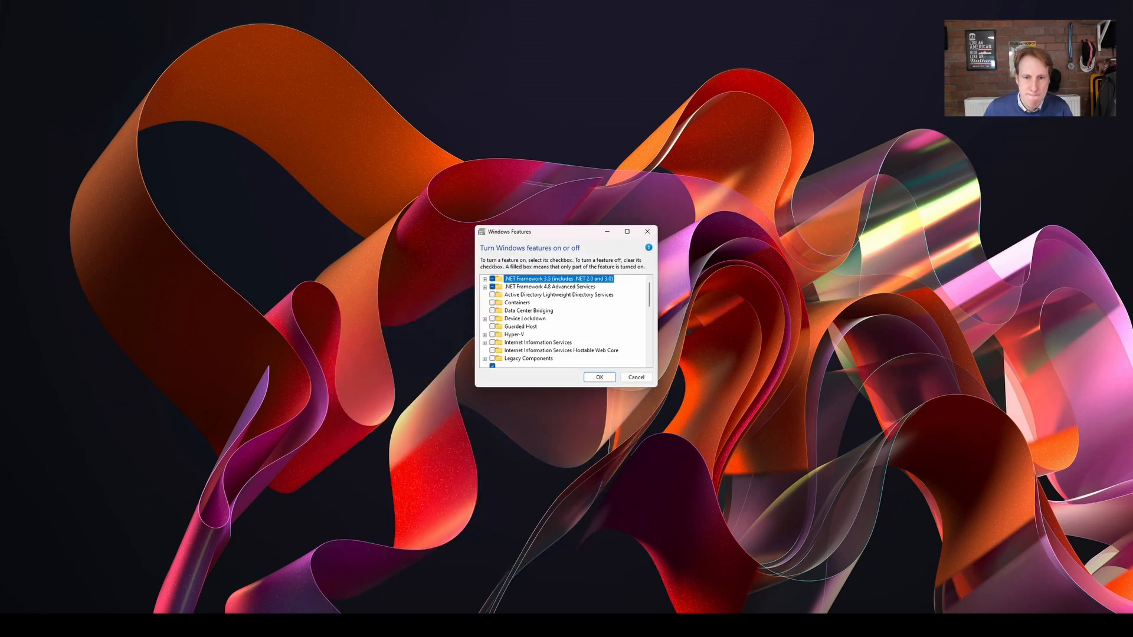
Enable the Hyper-V Windows feature with all its management tools and platform components, and apply the change.
{"action": "left_click_drag", "start_coordinate": [656, 387], "coordinate": [725, 520]}
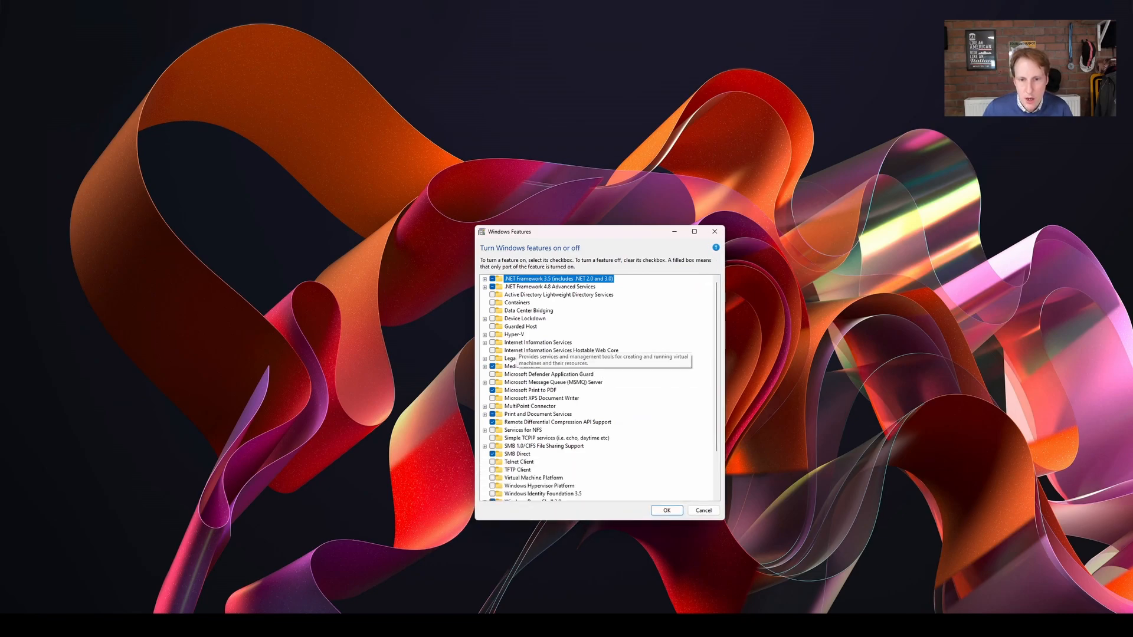
{"action": "left_click", "coordinate": [485, 334]}
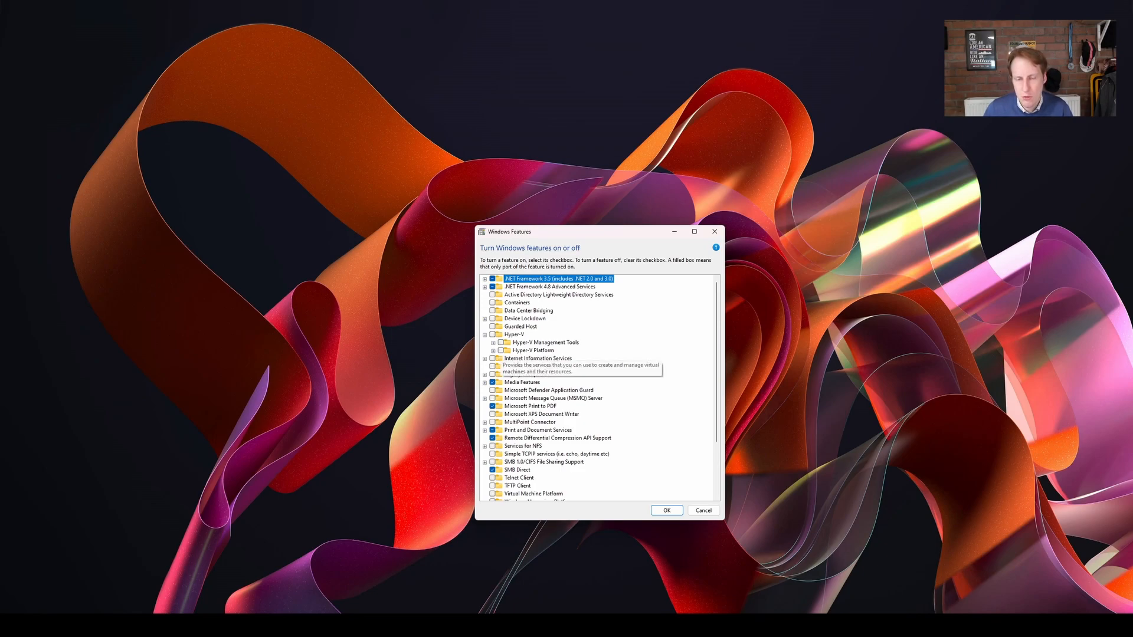
{"action": "left_click", "coordinate": [493, 342]}
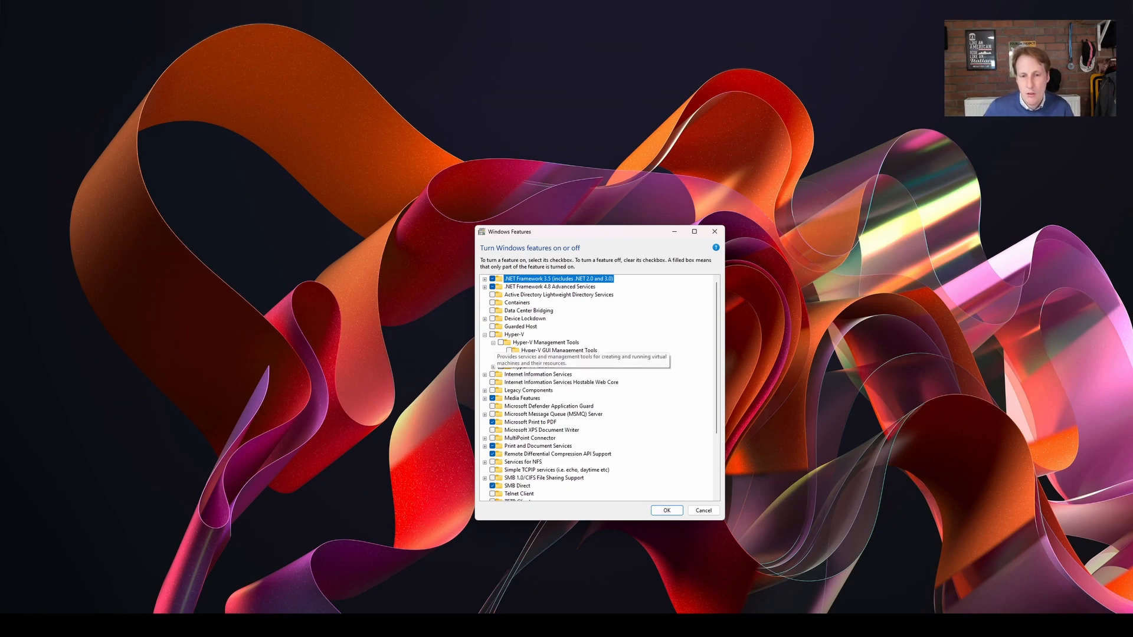
{"action": "left_click", "coordinate": [492, 334]}
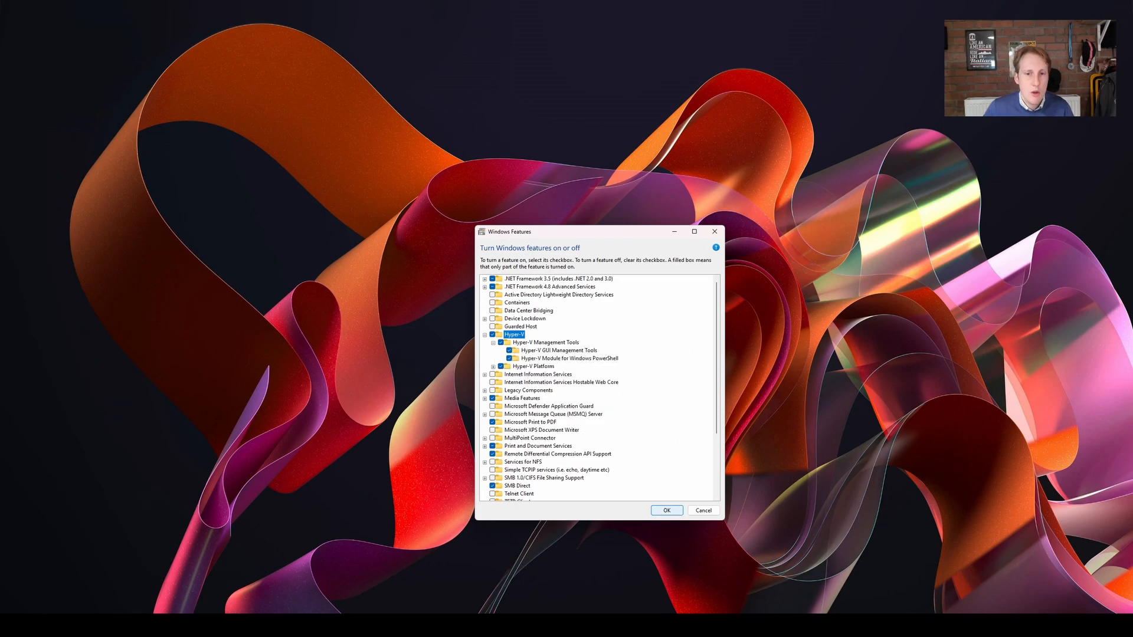
{"action": "key", "text": "Return"}
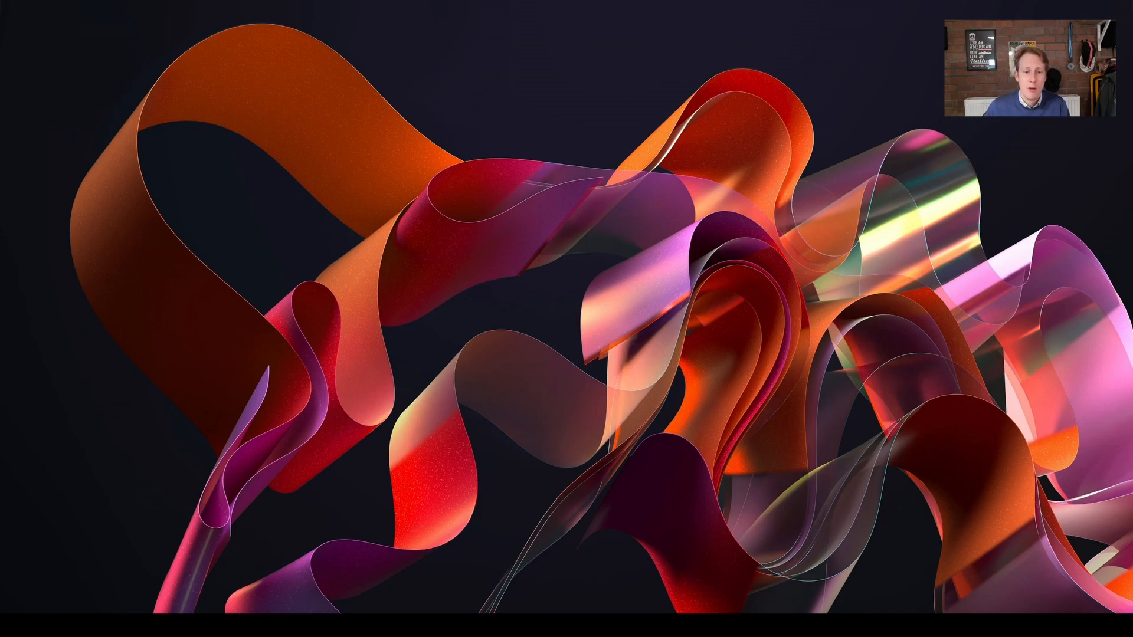
Launch Hyper-V Manager and enlarge its window.
{"action": "key", "text": "super"}
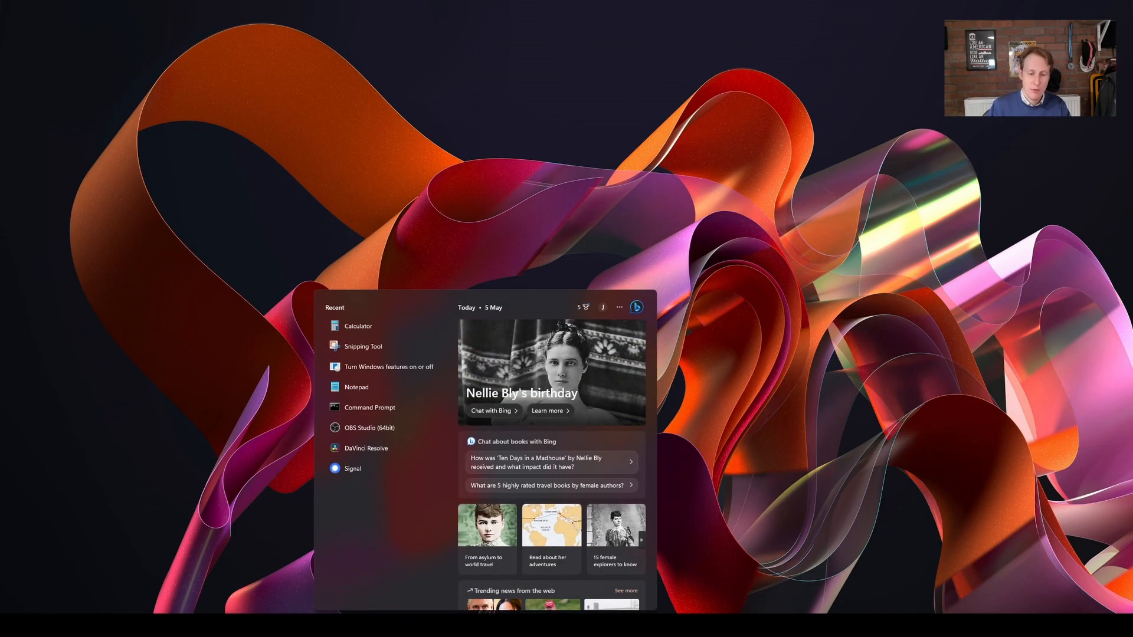
{"action": "type", "text": "hy"}
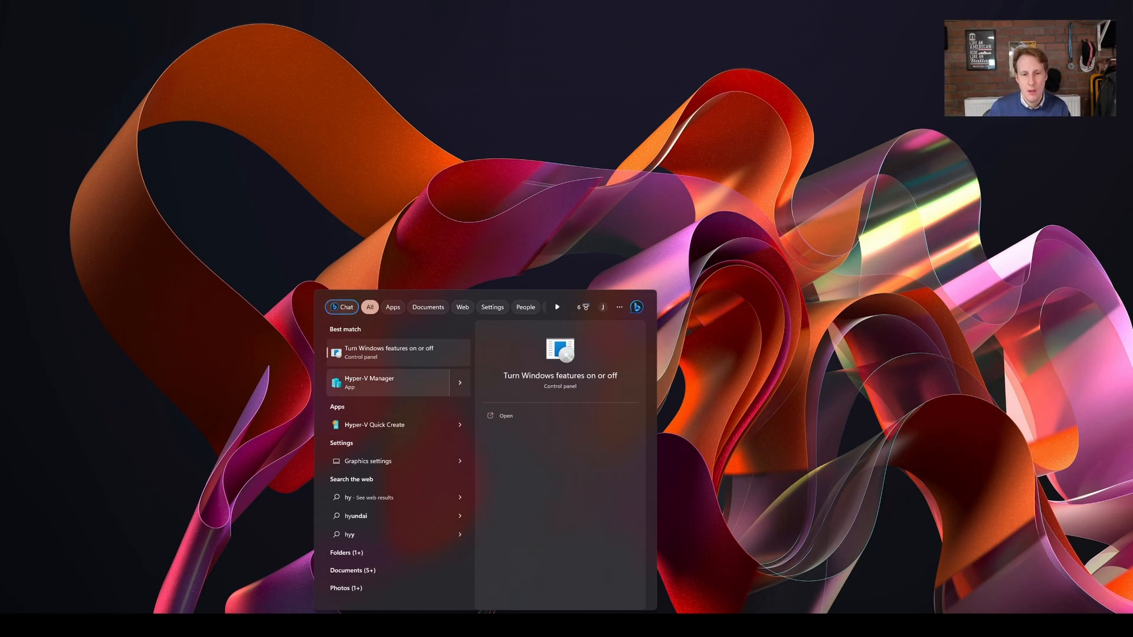
{"action": "left_click", "coordinate": [378, 382]}
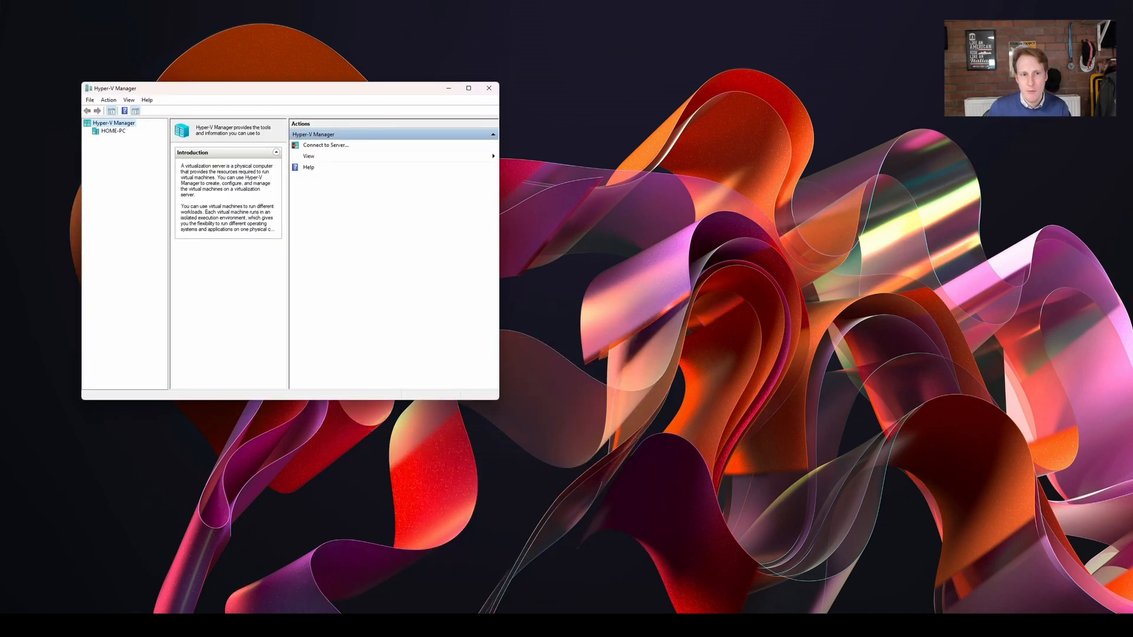
{"action": "left_click_drag", "start_coordinate": [498, 399], "coordinate": [969, 525]}
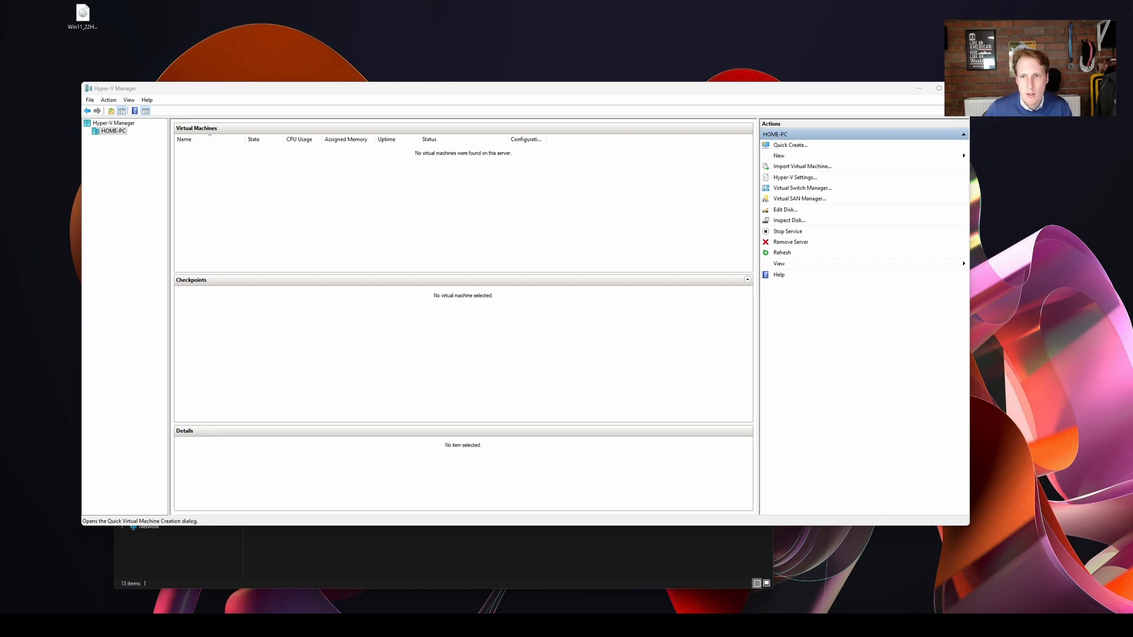
Review the Quick Create operating system images, including Windows 11 dev environment and the Ubuntu LTS releases, without creating a machine.
{"action": "left_click", "coordinate": [790, 145]}
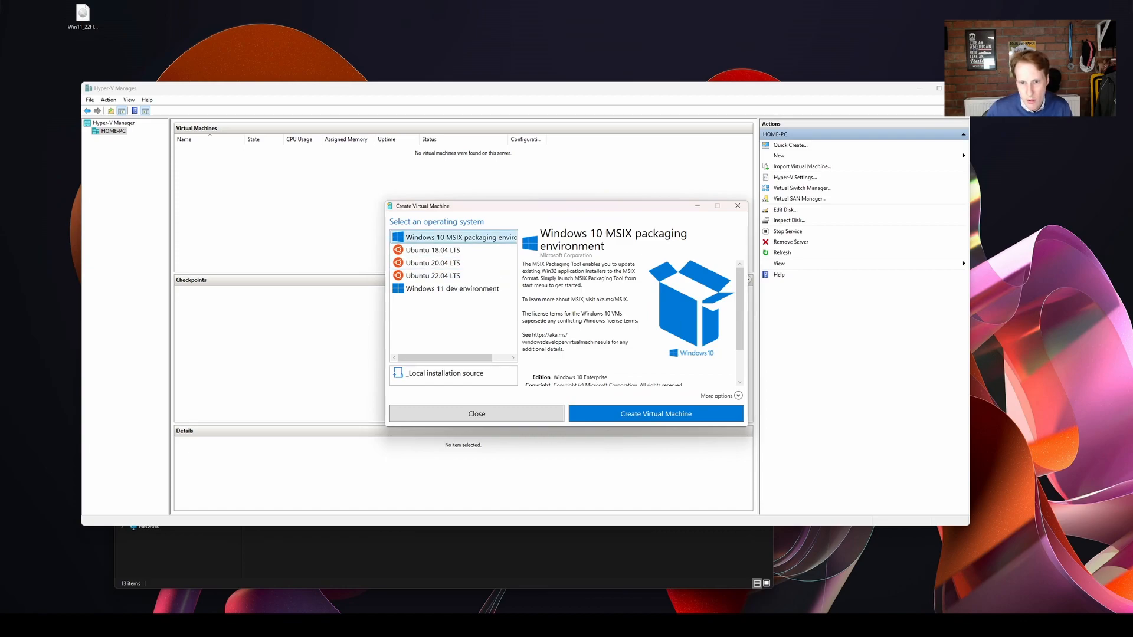
{"action": "scroll", "coordinate": [631, 324], "scroll_direction": "down", "scroll_amount": 2}
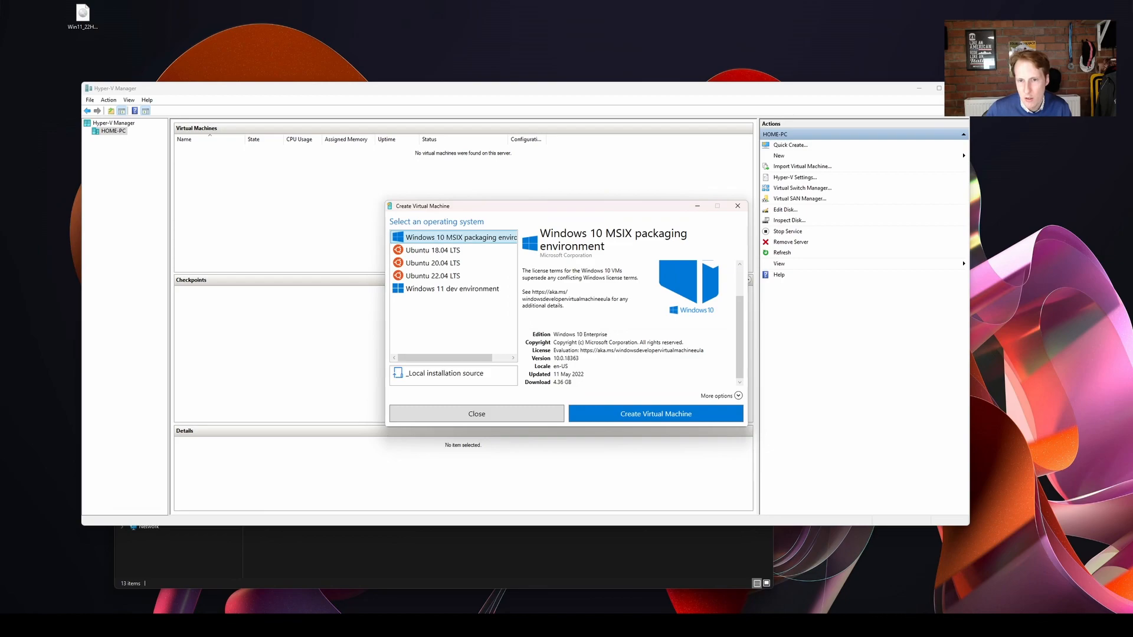
{"action": "left_click", "coordinate": [453, 289]}
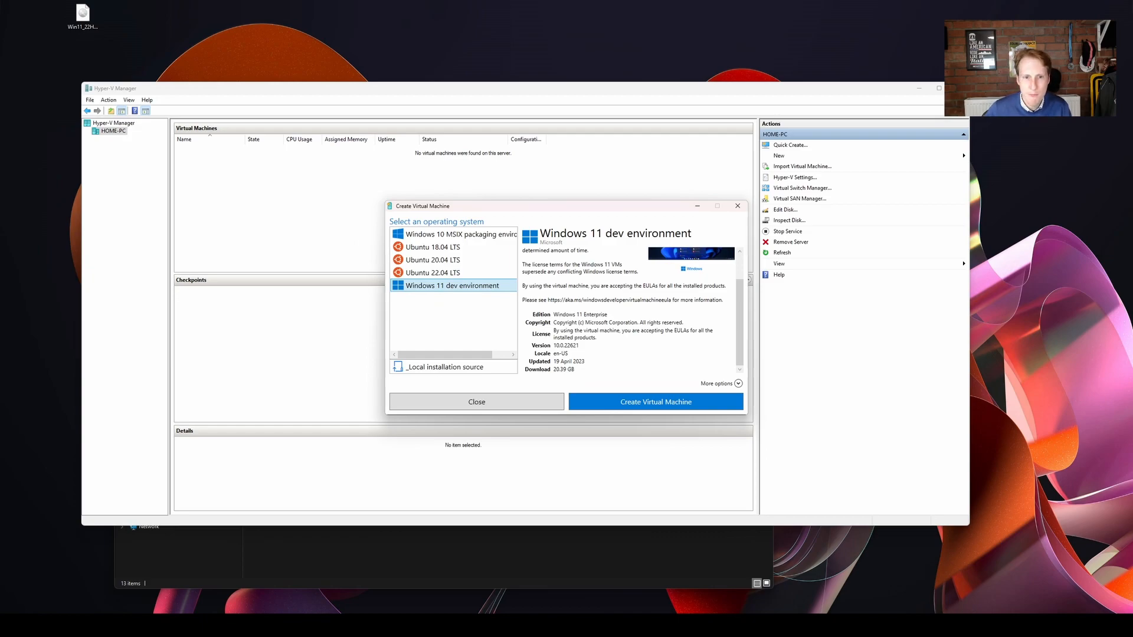
{"action": "left_click", "coordinate": [432, 248]}
{"action": "left_click", "coordinate": [433, 261]}
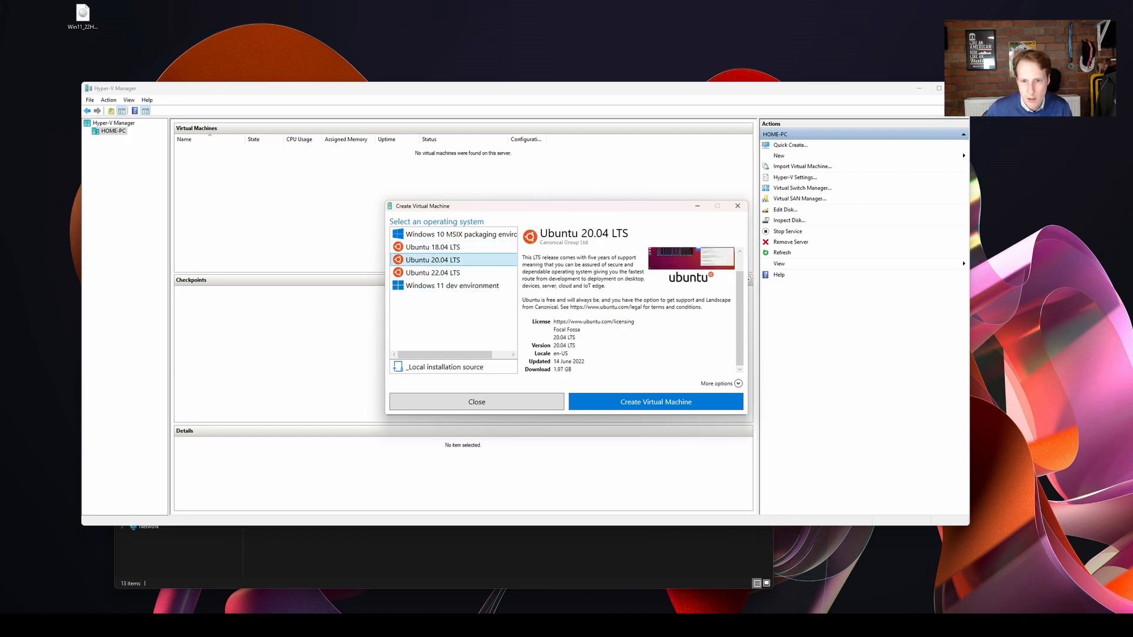
{"action": "left_click", "coordinate": [433, 273]}
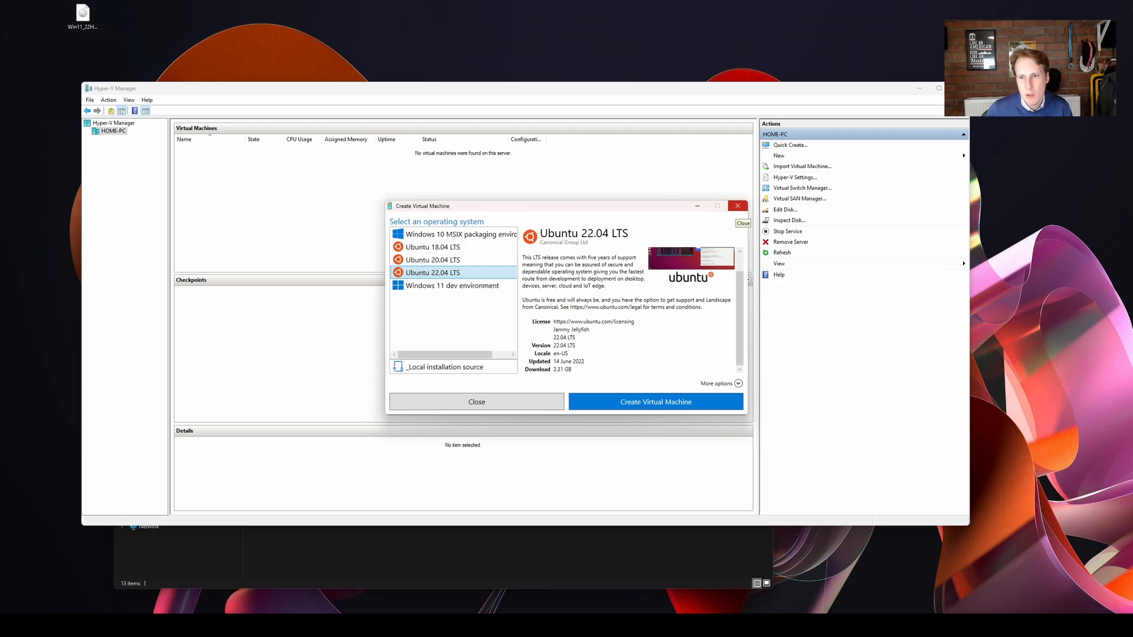
{"action": "left_click", "coordinate": [738, 206]}
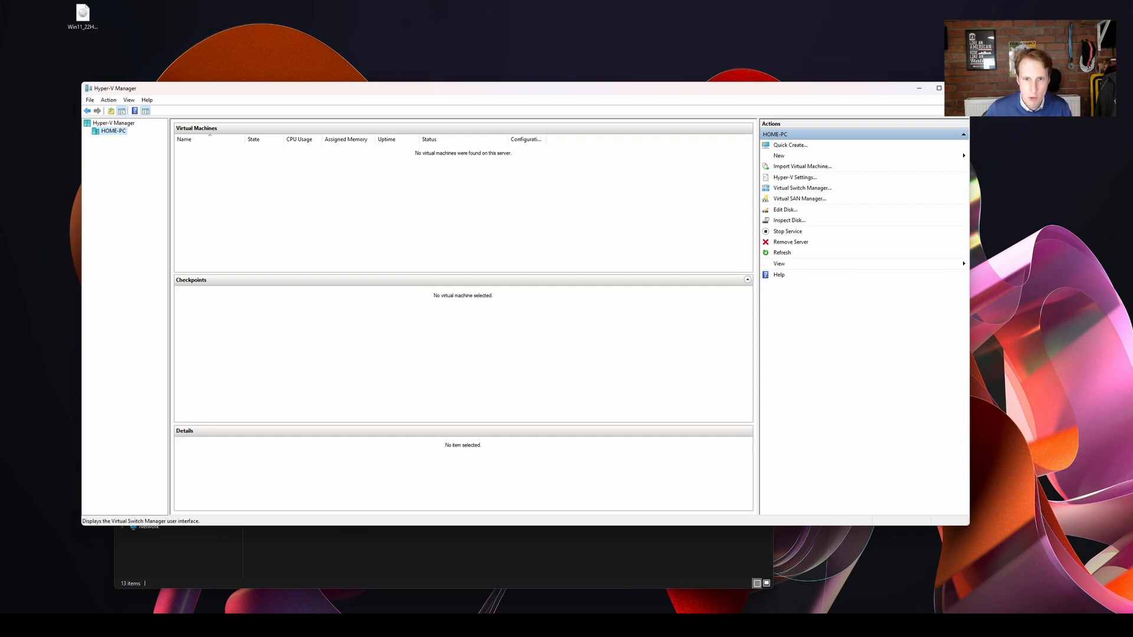
Examine the Default Switch properties and the new virtual switch types in Virtual Switch Manager without changing anything.
{"action": "left_click", "coordinate": [802, 187]}
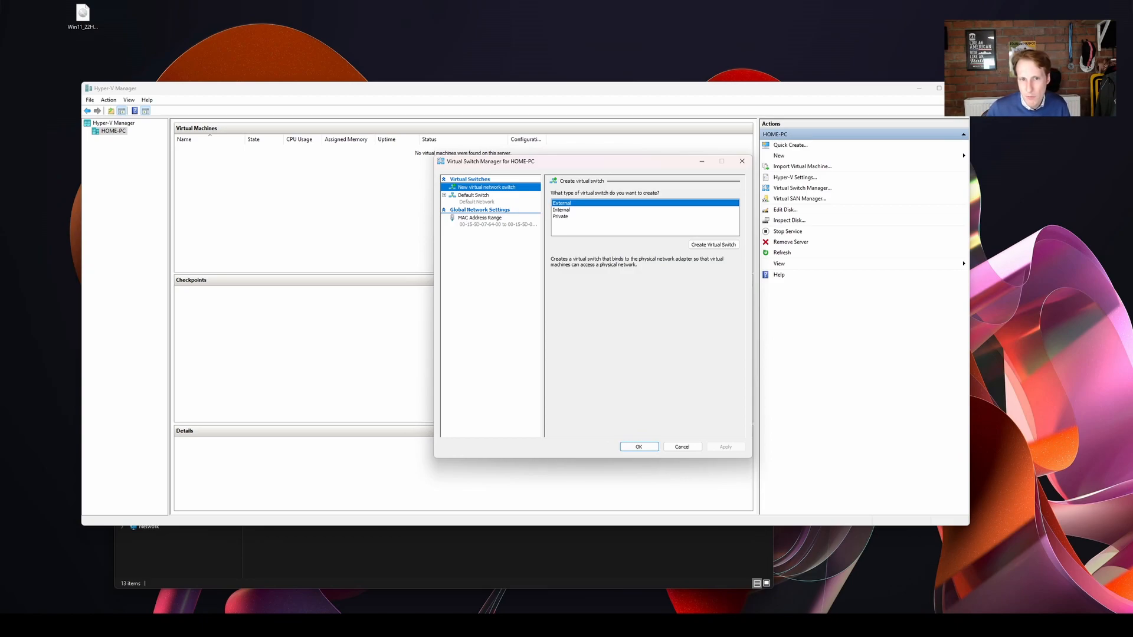
{"action": "left_click", "coordinate": [474, 196]}
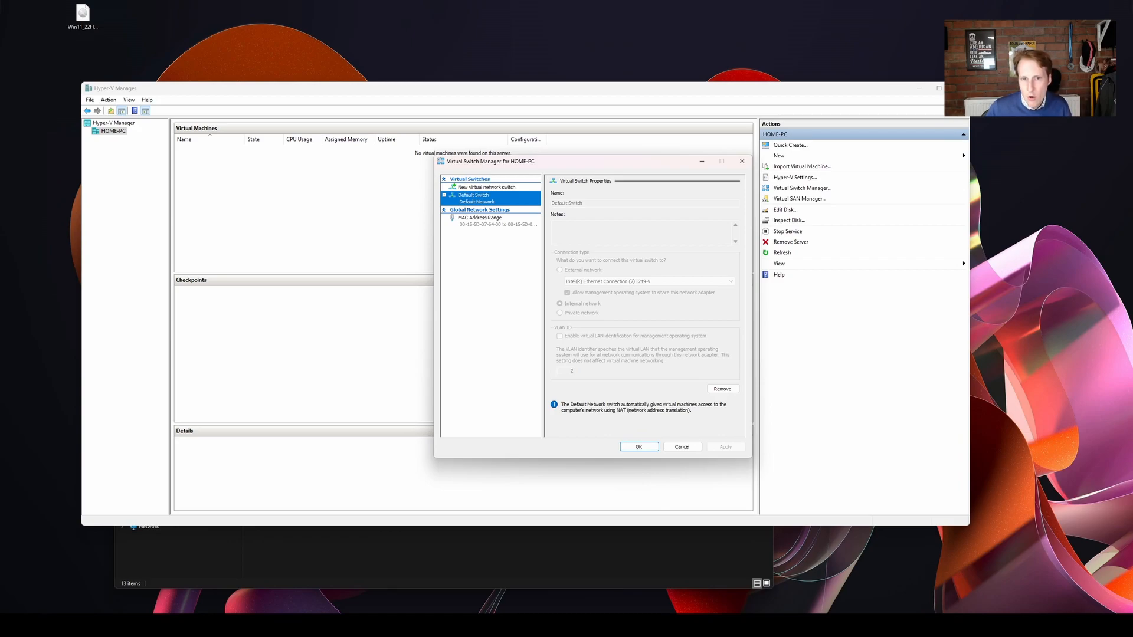
{"action": "left_click", "coordinate": [486, 187]}
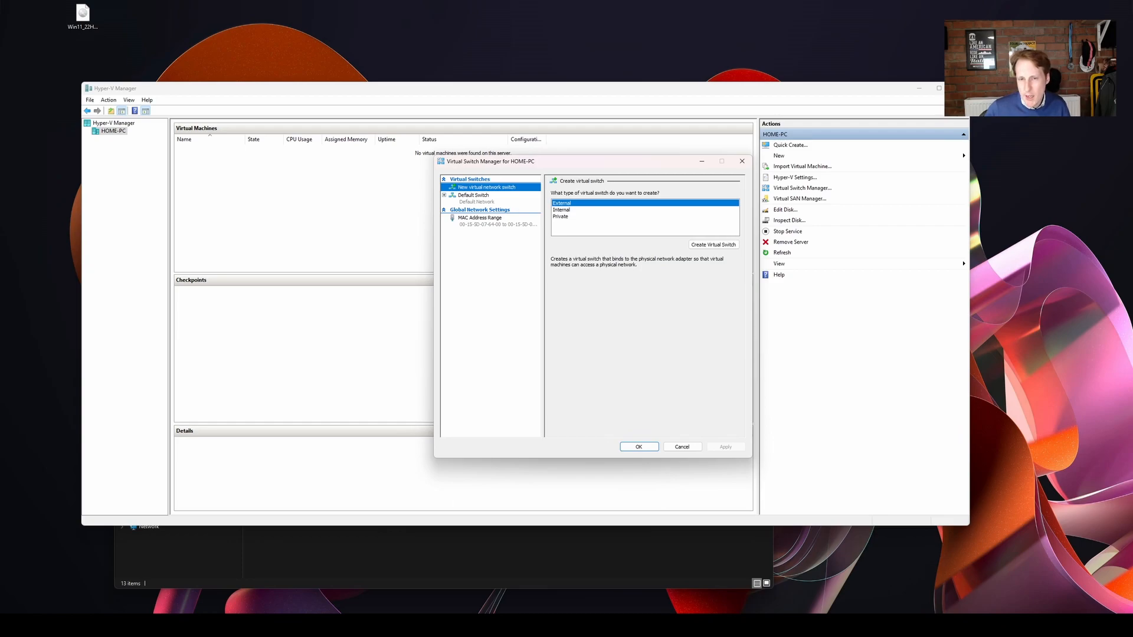
{"action": "left_click", "coordinate": [741, 162]}
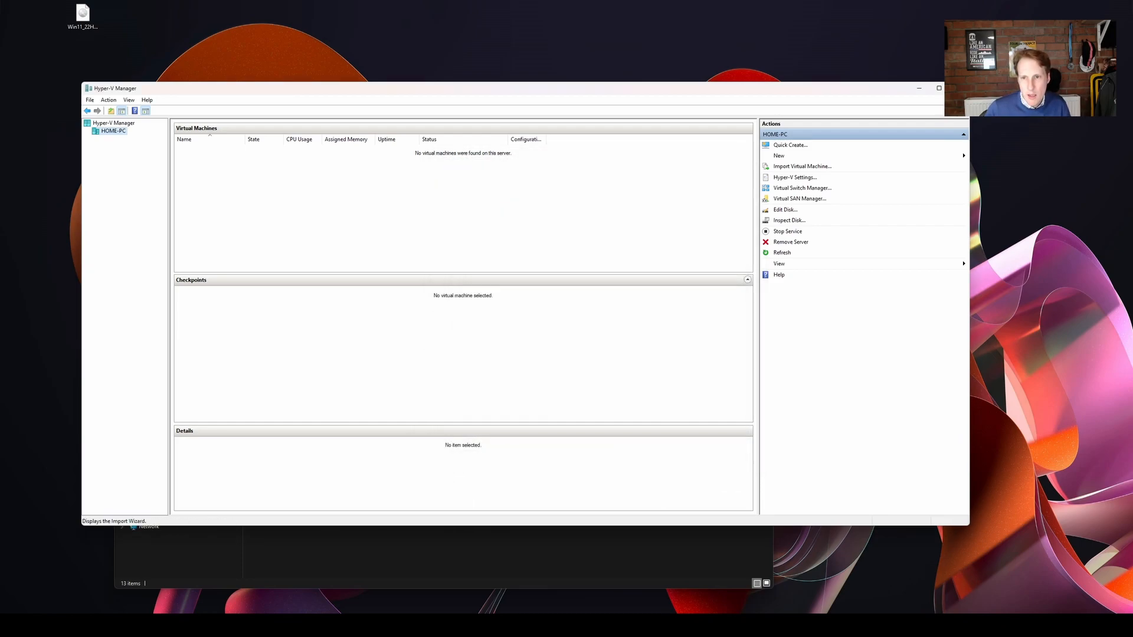
Start a new virtual machine named "Windows 11" in the default location and make it Generation 2.
{"action": "left_click", "coordinate": [778, 156]}
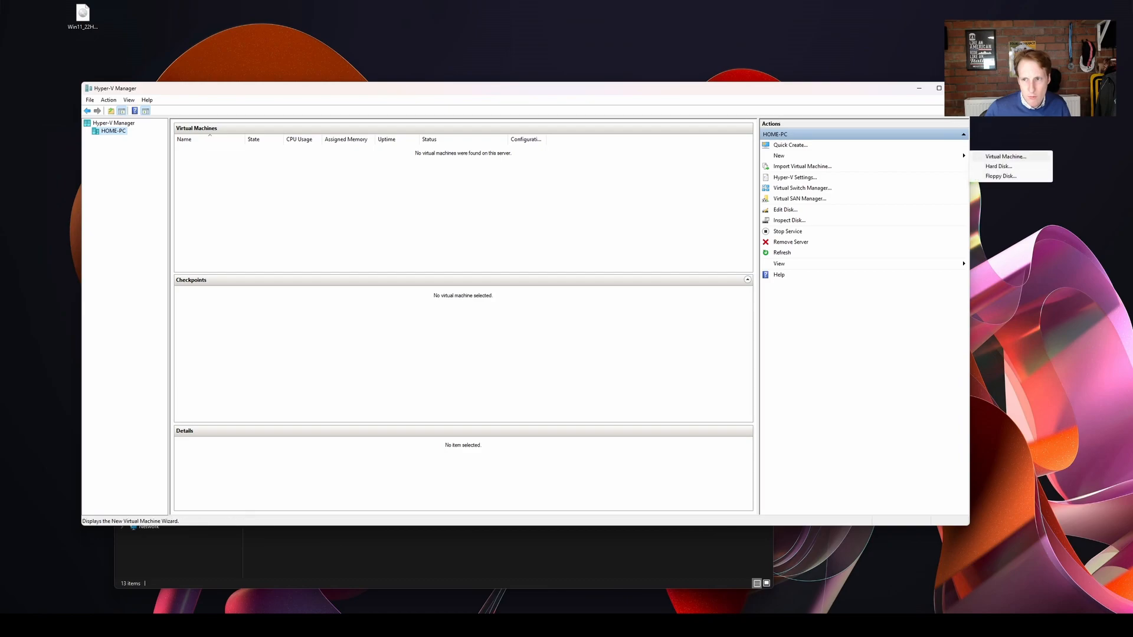
{"action": "left_click", "coordinate": [1003, 157]}
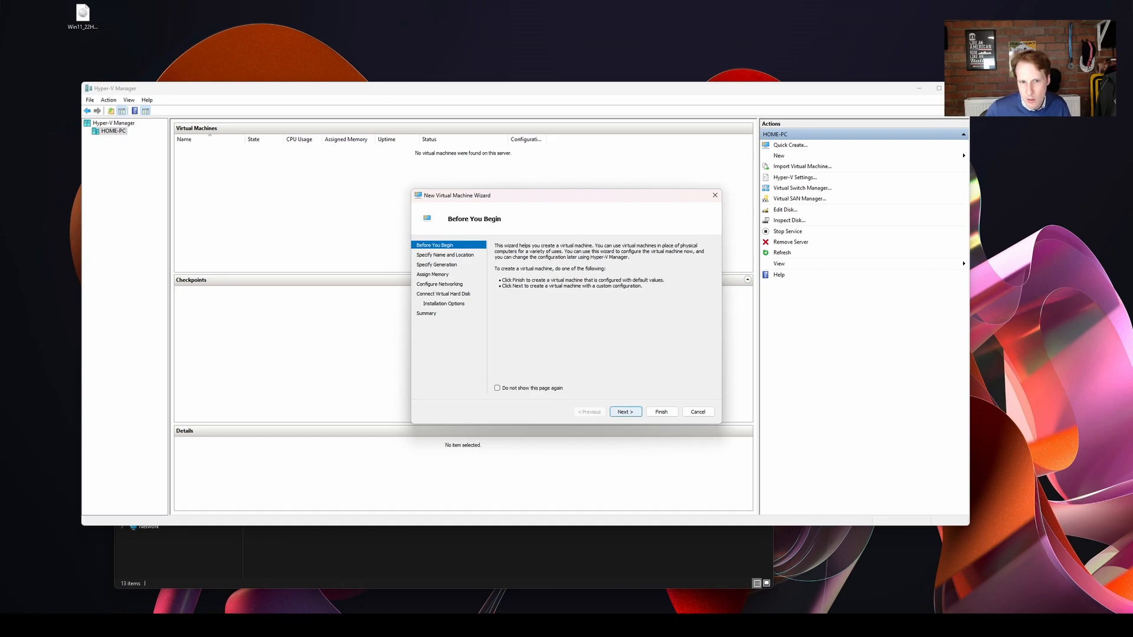
{"action": "left_click", "coordinate": [625, 412]}
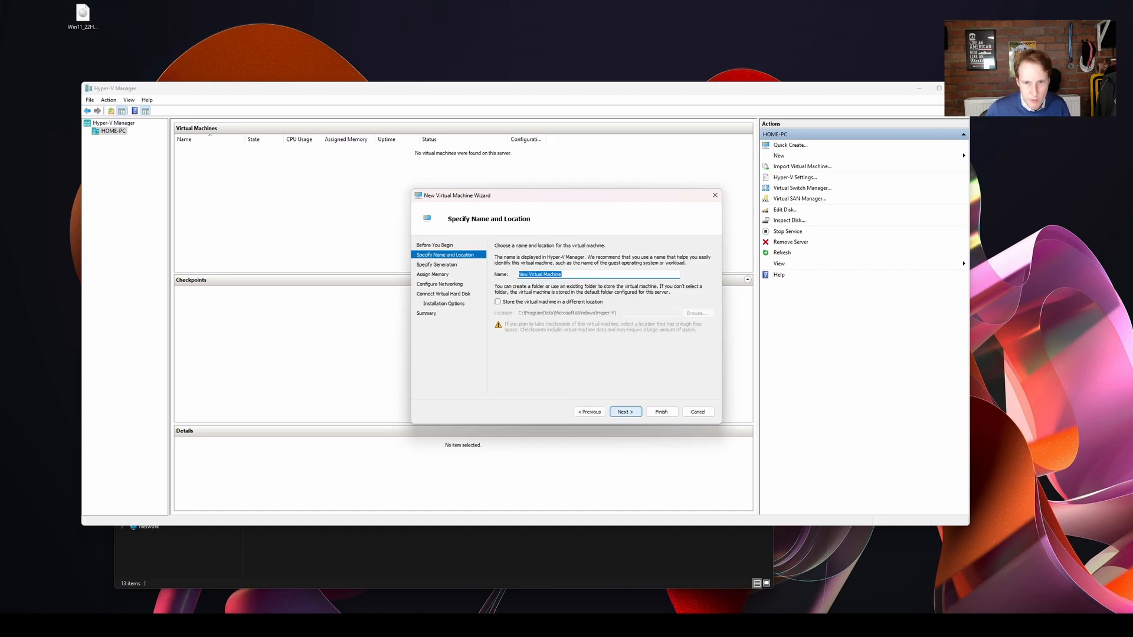
{"action": "type", "text": "Windows 11"}
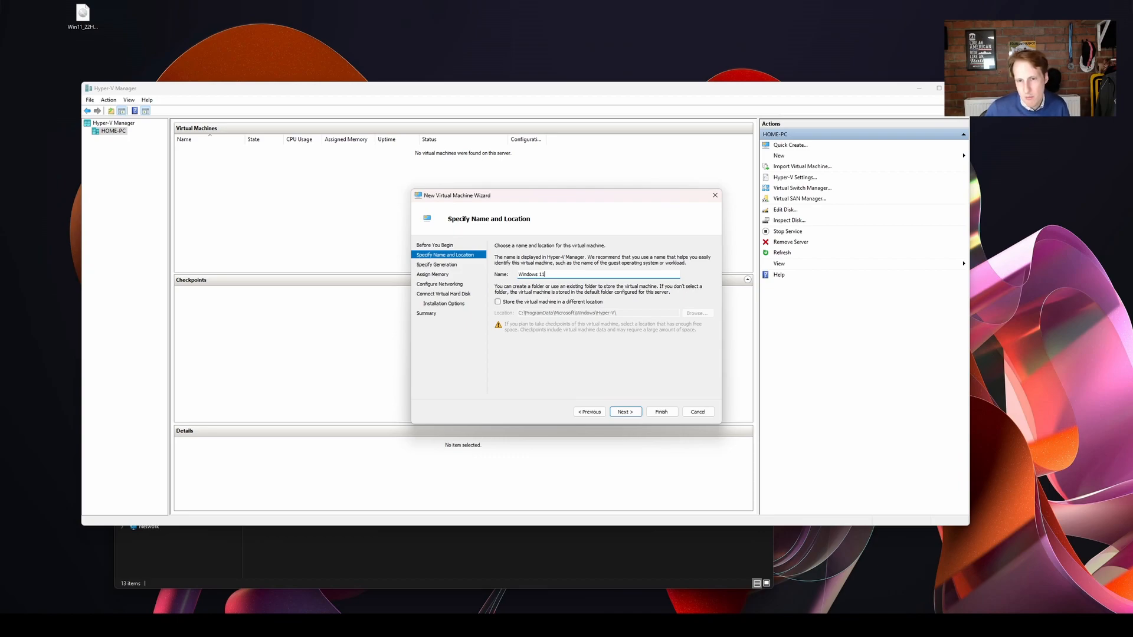
{"action": "key", "text": "Return"}
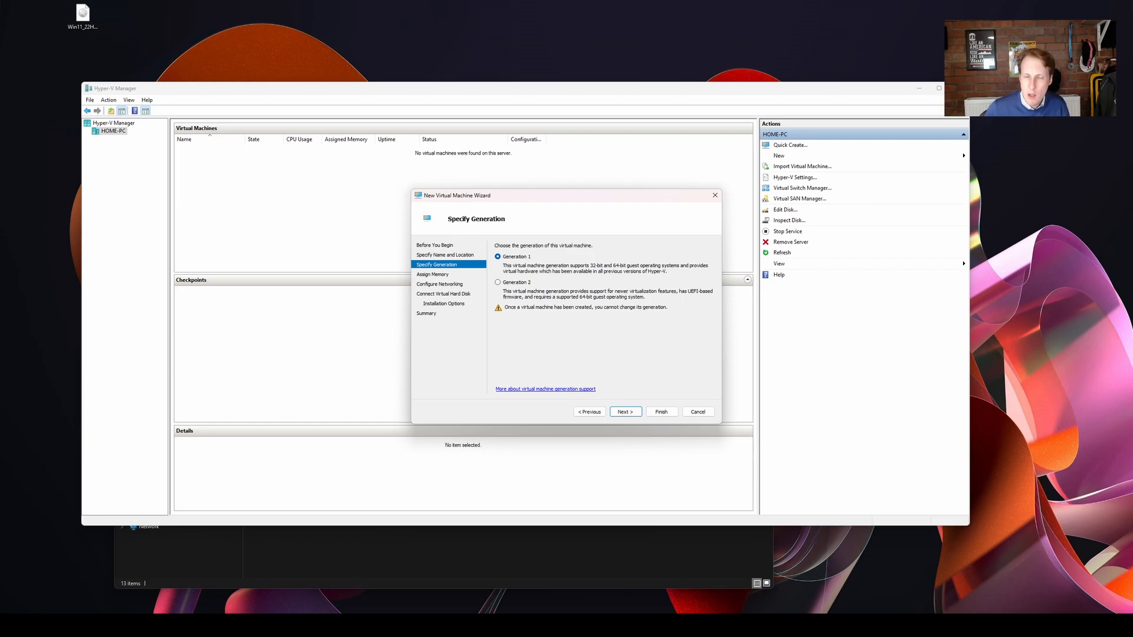
{"action": "left_click", "coordinate": [497, 282]}
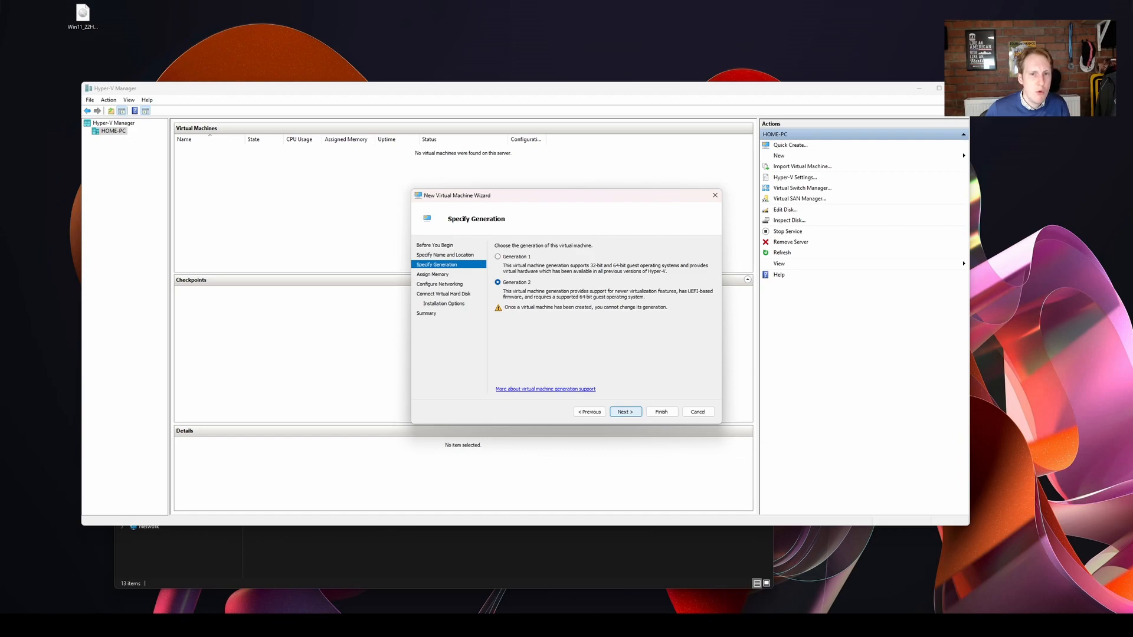
{"action": "key", "text": "Return"}
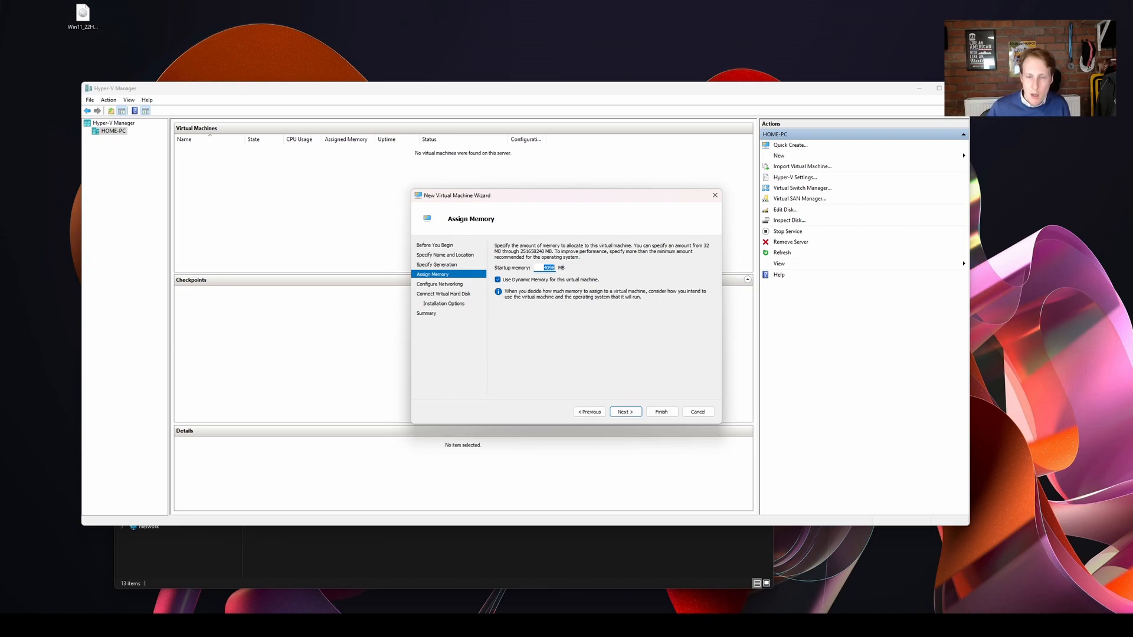
Disable Dynamic Memory for the new virtual machine and set its network connection to Default Switch.
{"action": "left_click", "coordinate": [498, 279]}
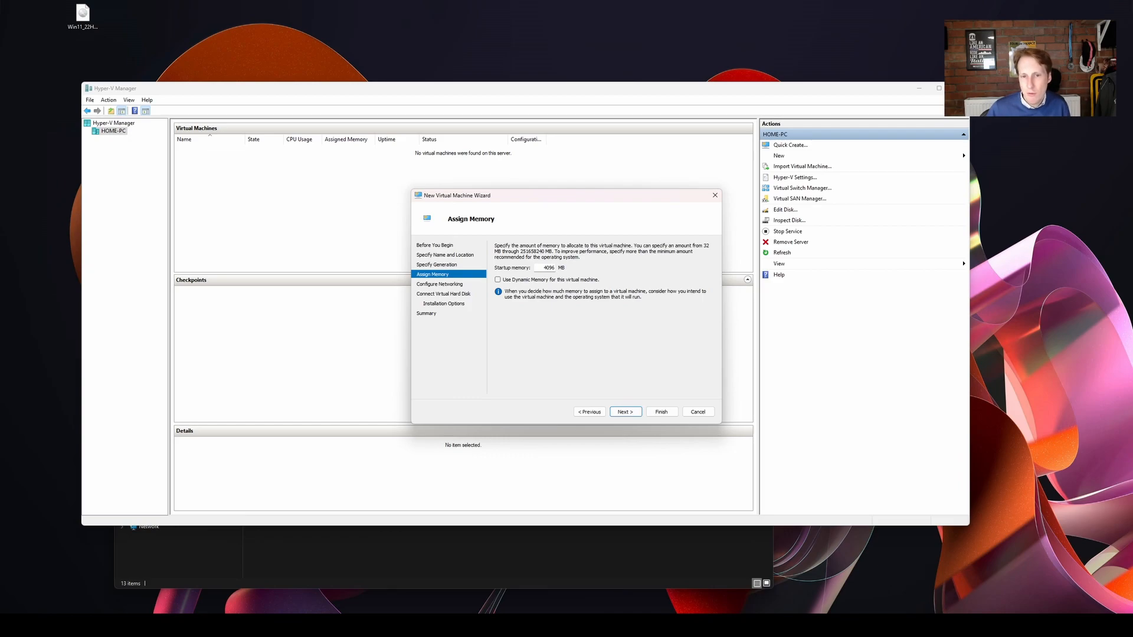
{"action": "key", "text": "Return"}
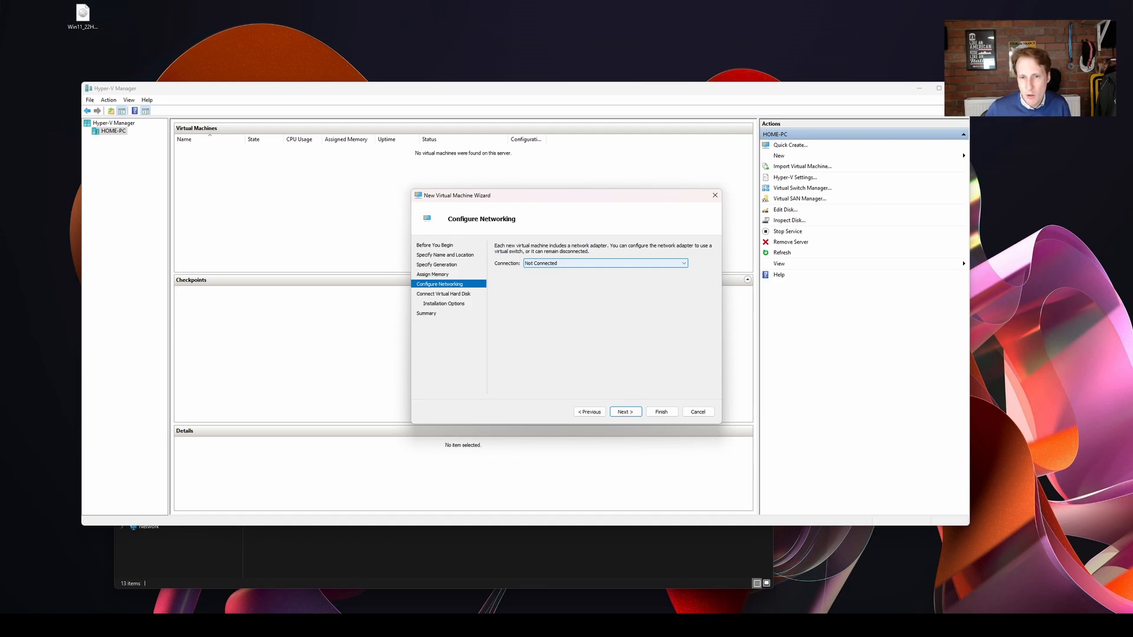
{"action": "left_click", "coordinate": [605, 263]}
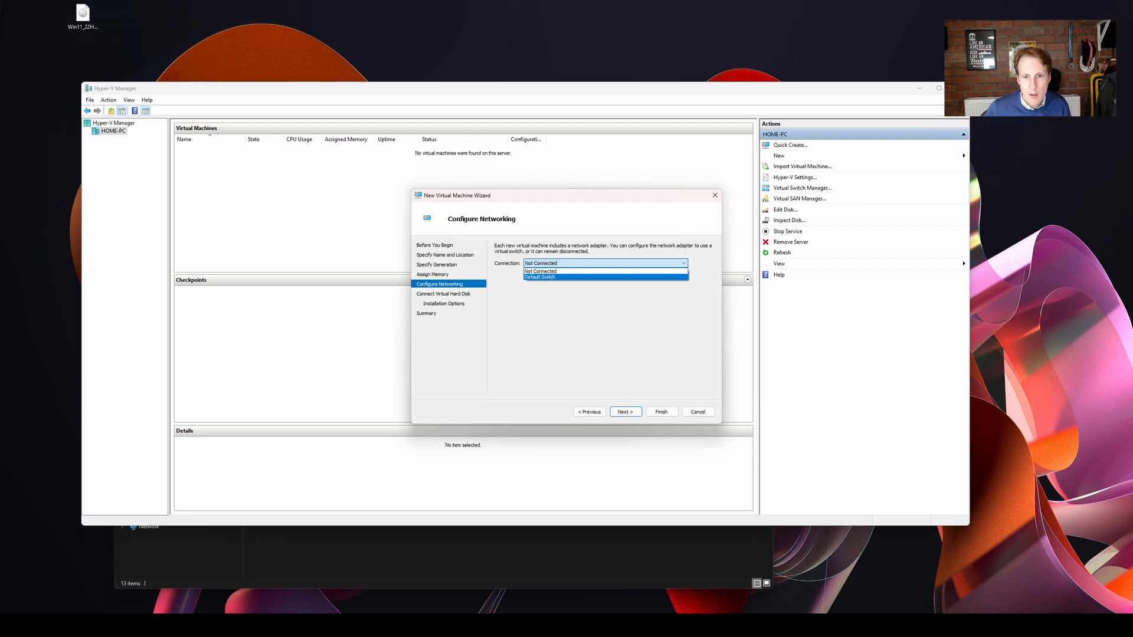
{"action": "left_click", "coordinate": [549, 277]}
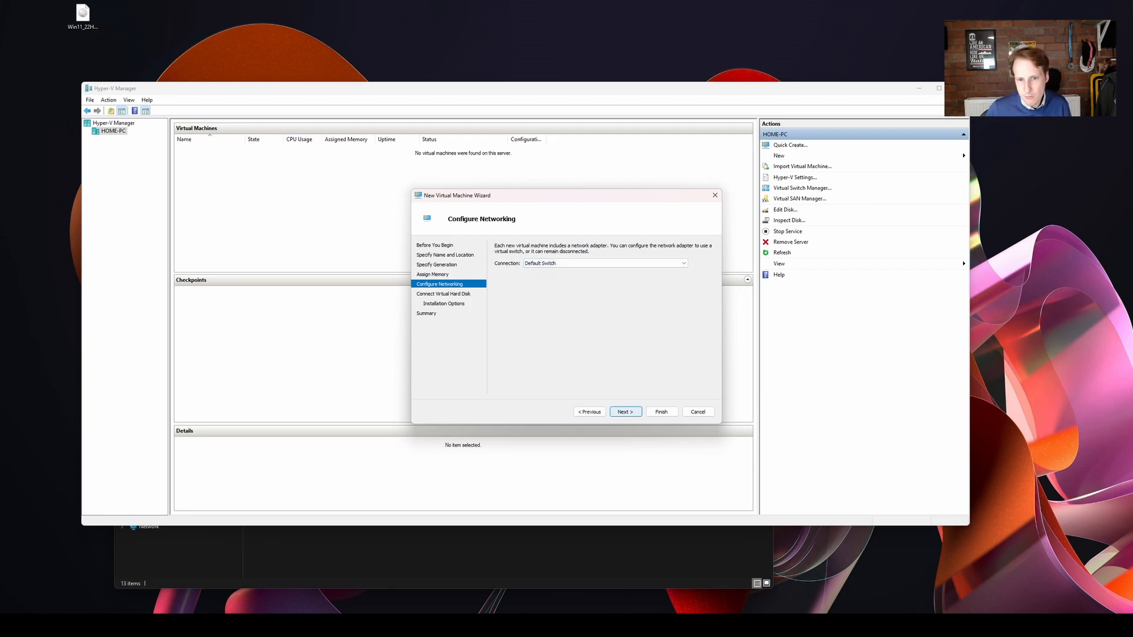
Create a new virtual hard disk named Windows 11.vhdx in the default location with a size of 40 GB.
{"action": "left_click", "coordinate": [625, 412]}
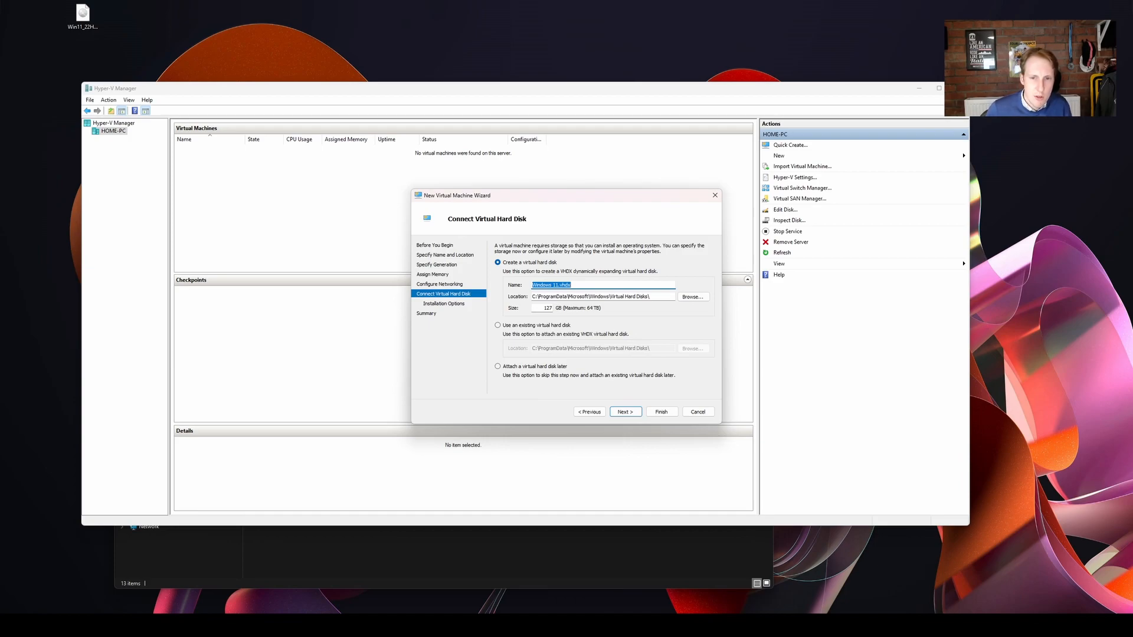
{"action": "double_click", "coordinate": [548, 308]}
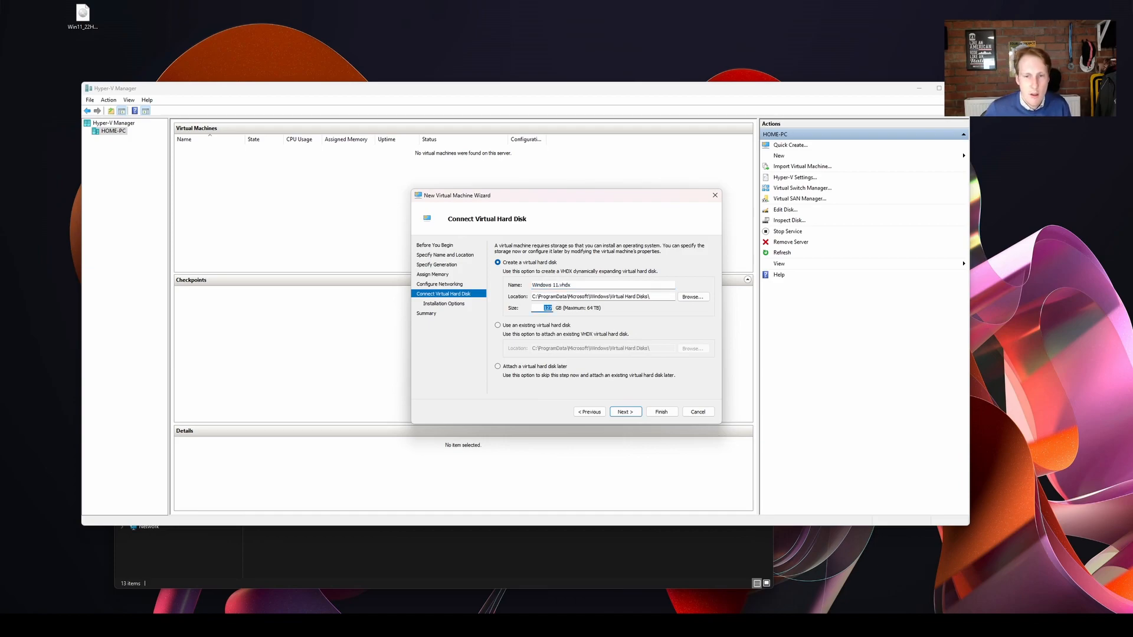
{"action": "type", "text": "40"}
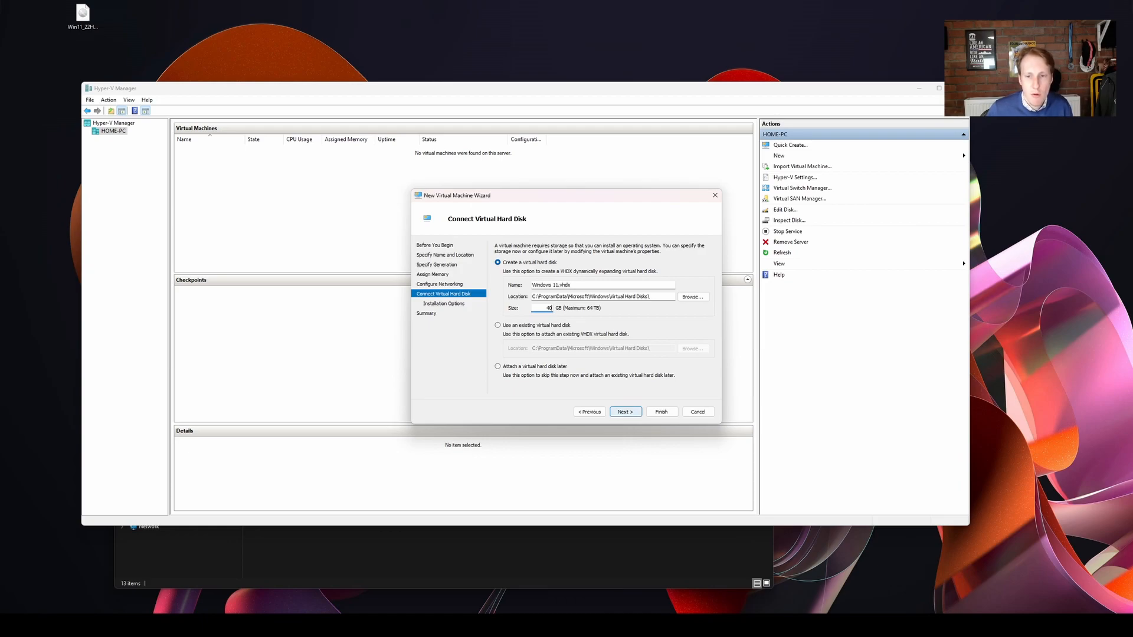
{"action": "key", "text": "Return"}
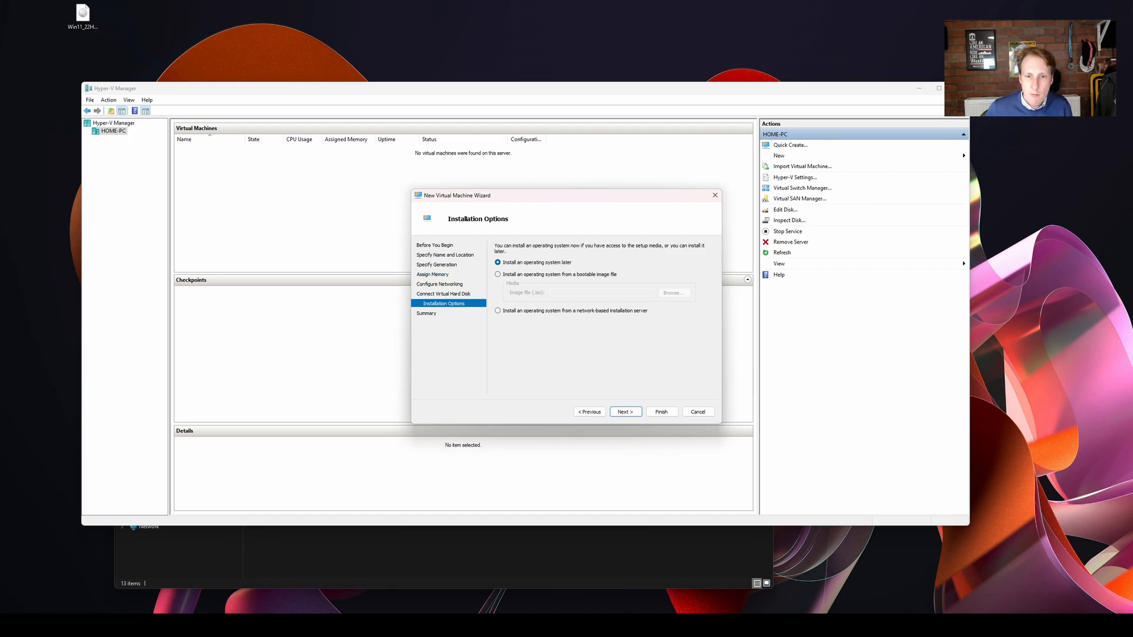
Set the operating system to install from the bootable image Windows.iso on the Desktop and finish creating the virtual machine.
{"action": "left_click", "coordinate": [498, 275]}
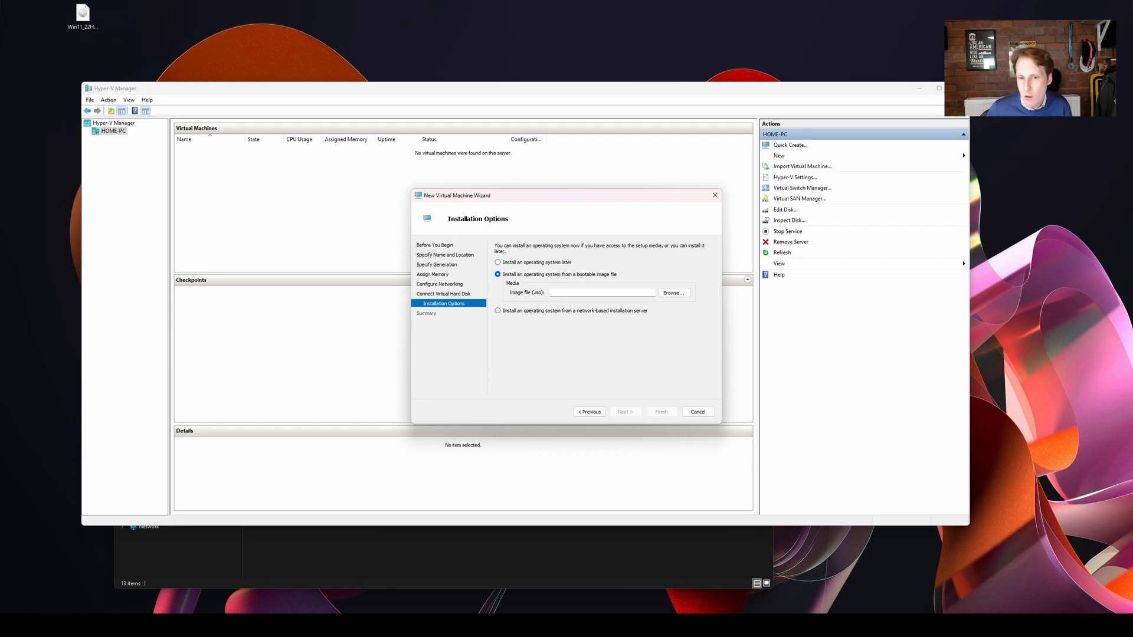
{"action": "left_click", "coordinate": [673, 293]}
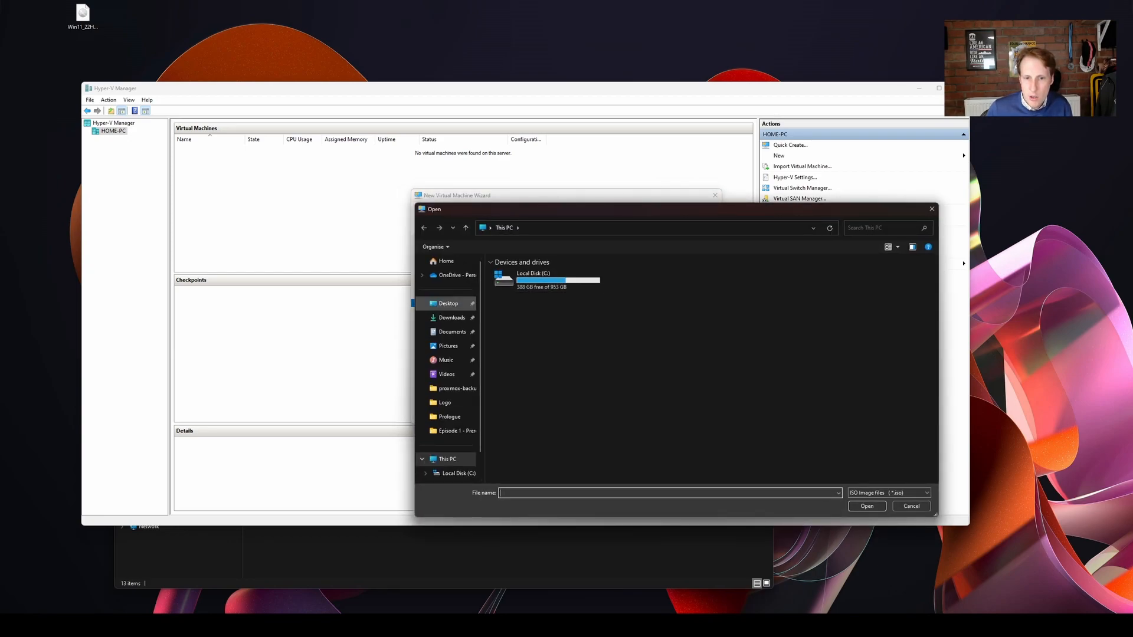
{"action": "left_click", "coordinate": [449, 303]}
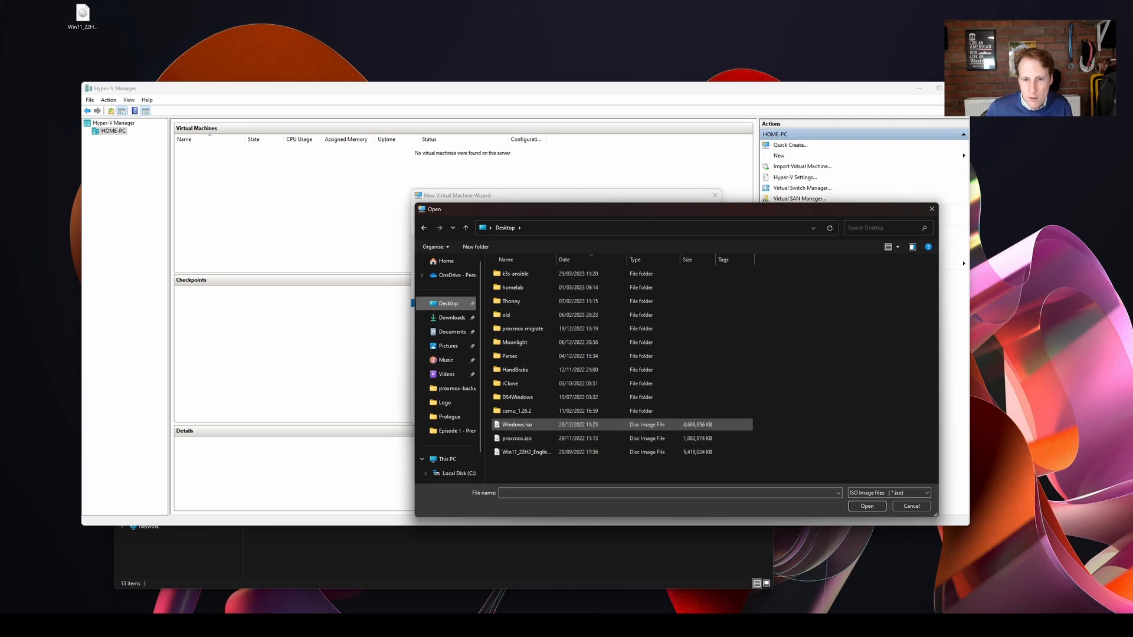
{"action": "left_click", "coordinate": [517, 425]}
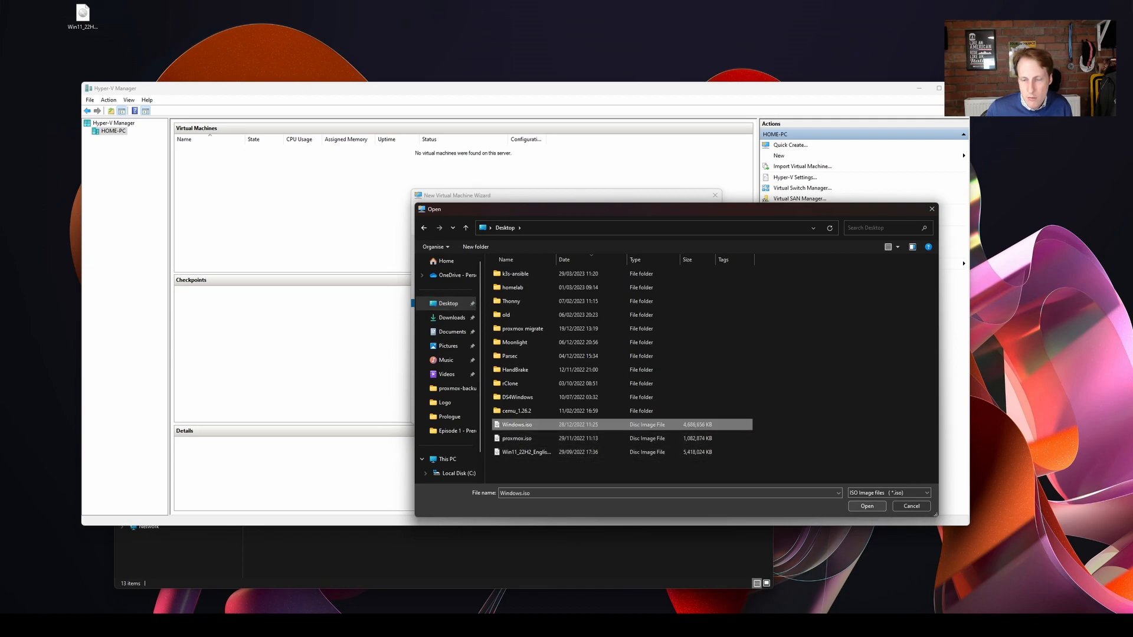
{"action": "left_click", "coordinate": [867, 506]}
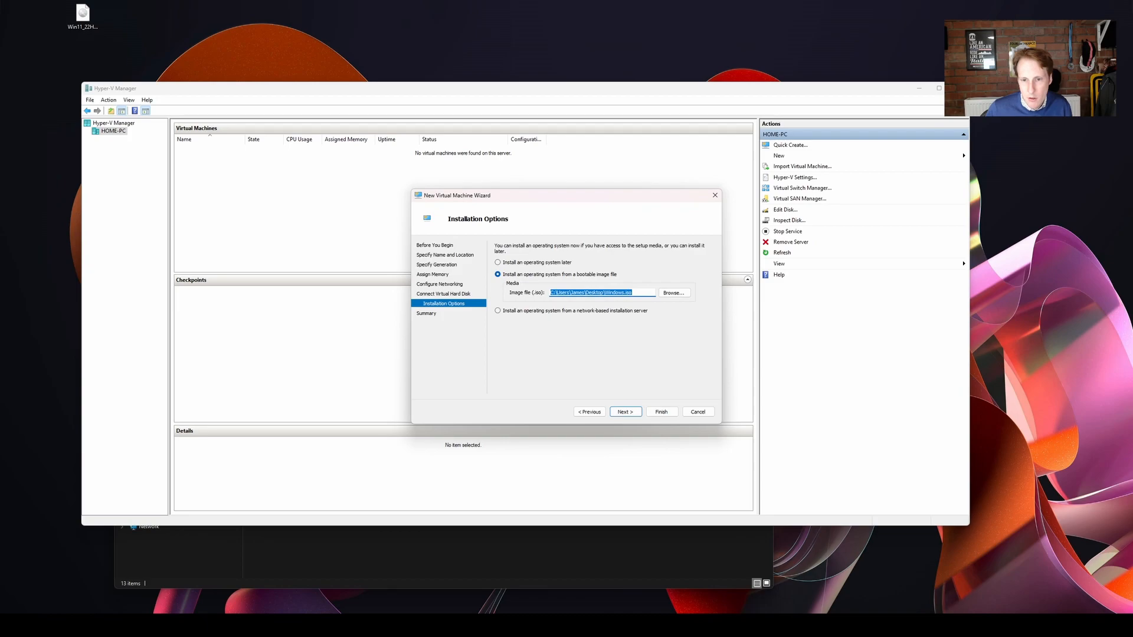
{"action": "left_click", "coordinate": [626, 412]}
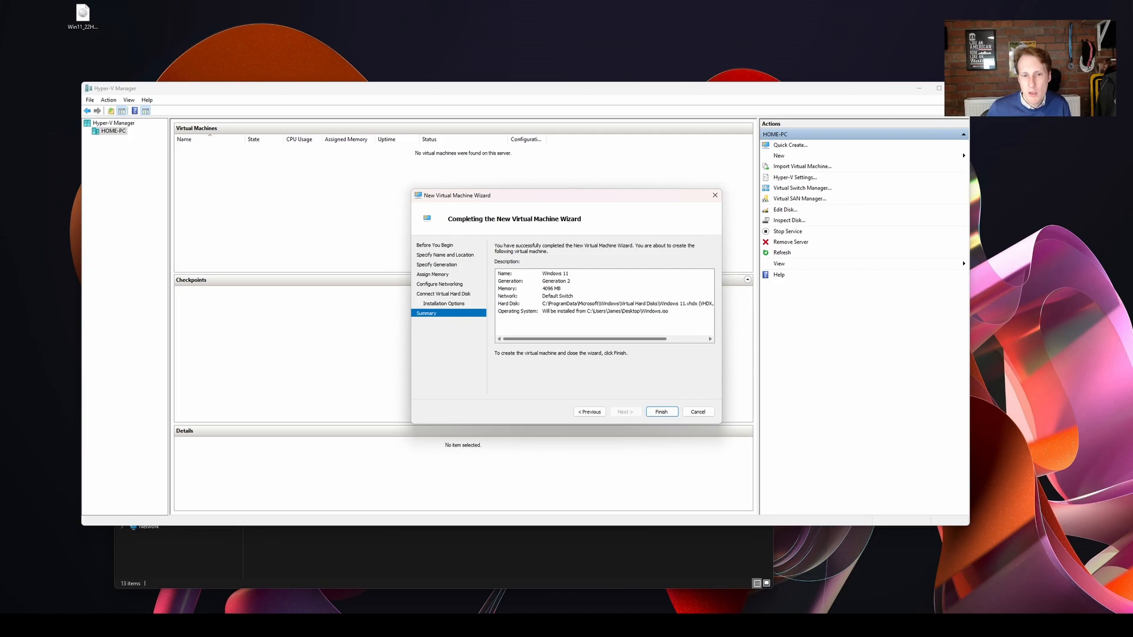
{"action": "key", "text": "Return"}
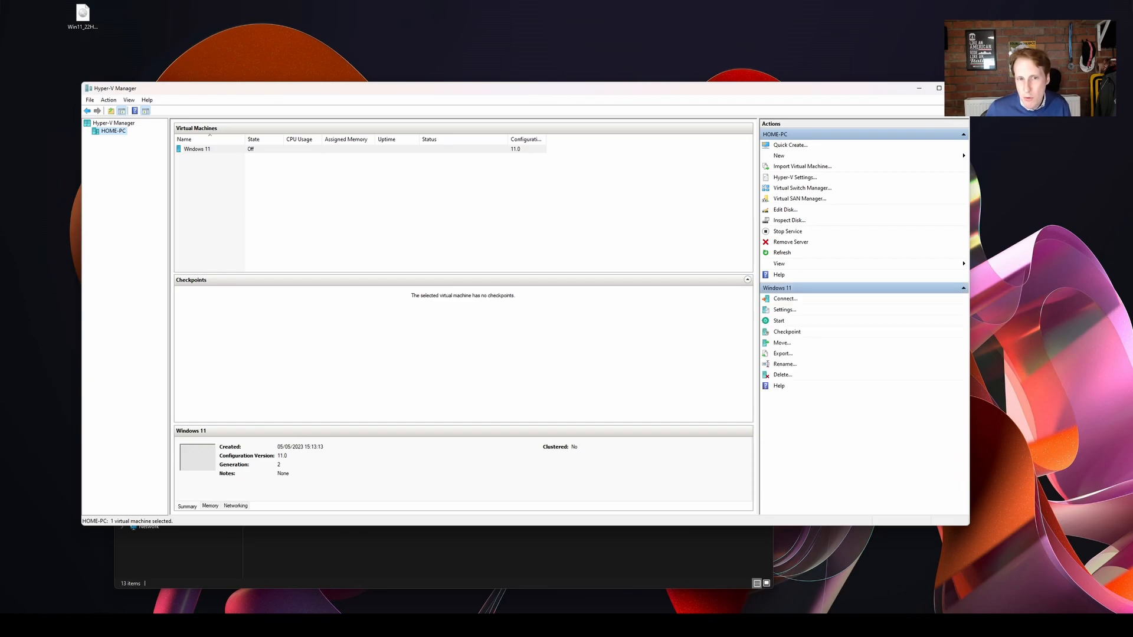
Connect to the Windows 11 virtual machine and start it, booting from the installation image.
{"action": "left_click", "coordinate": [197, 149]}
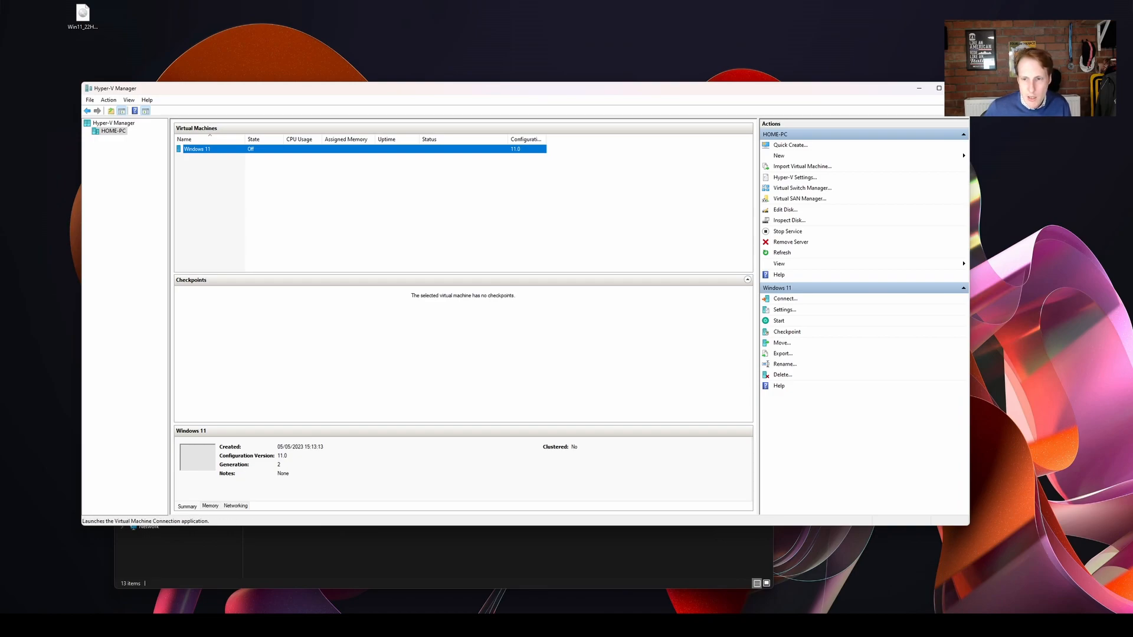
{"action": "left_click", "coordinate": [785, 299]}
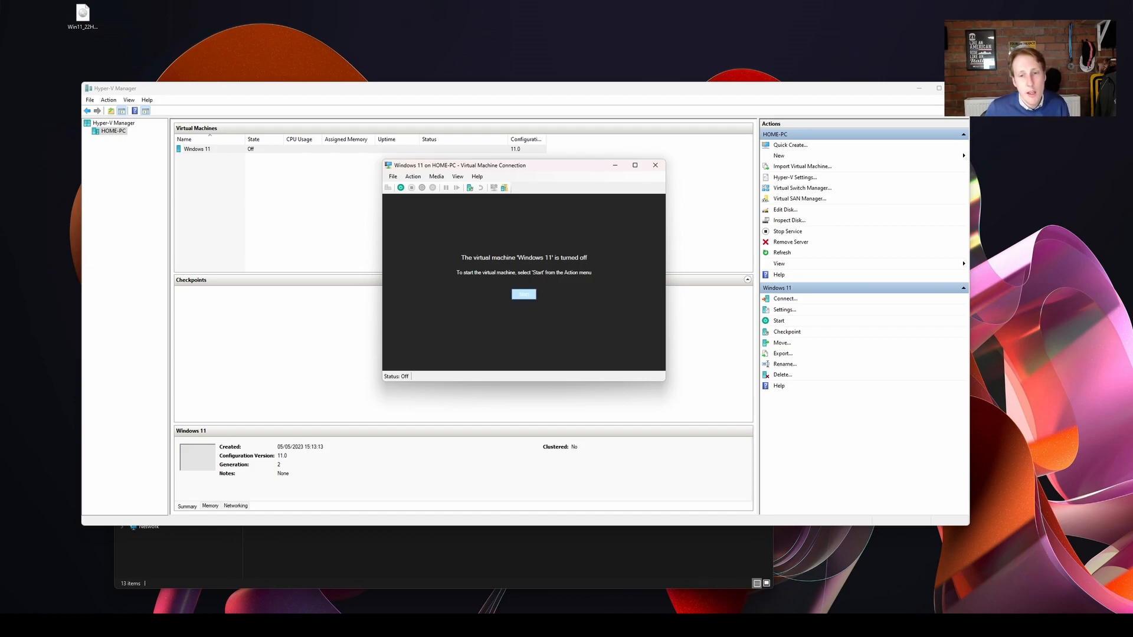
{"action": "left_click", "coordinate": [523, 294]}
{"action": "key", "text": "Return"}
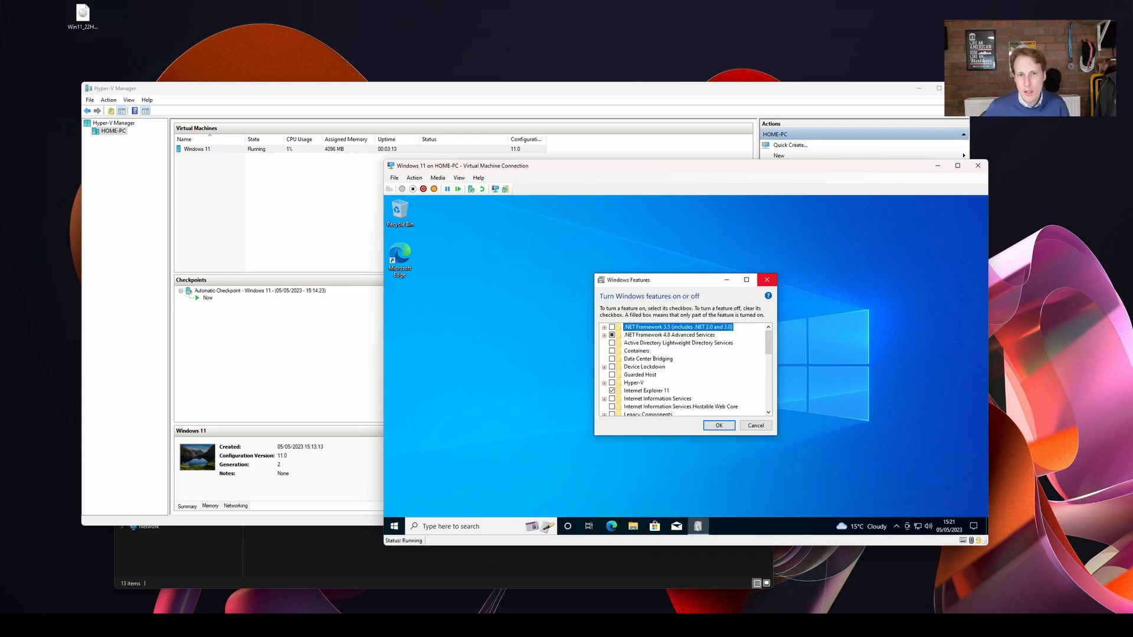
Close Windows Features in the virtual machine and complete Microsoft Edge's first-run setup, choosing Don't allow for browsing data and personalisation.
{"action": "left_click", "coordinate": [766, 279]}
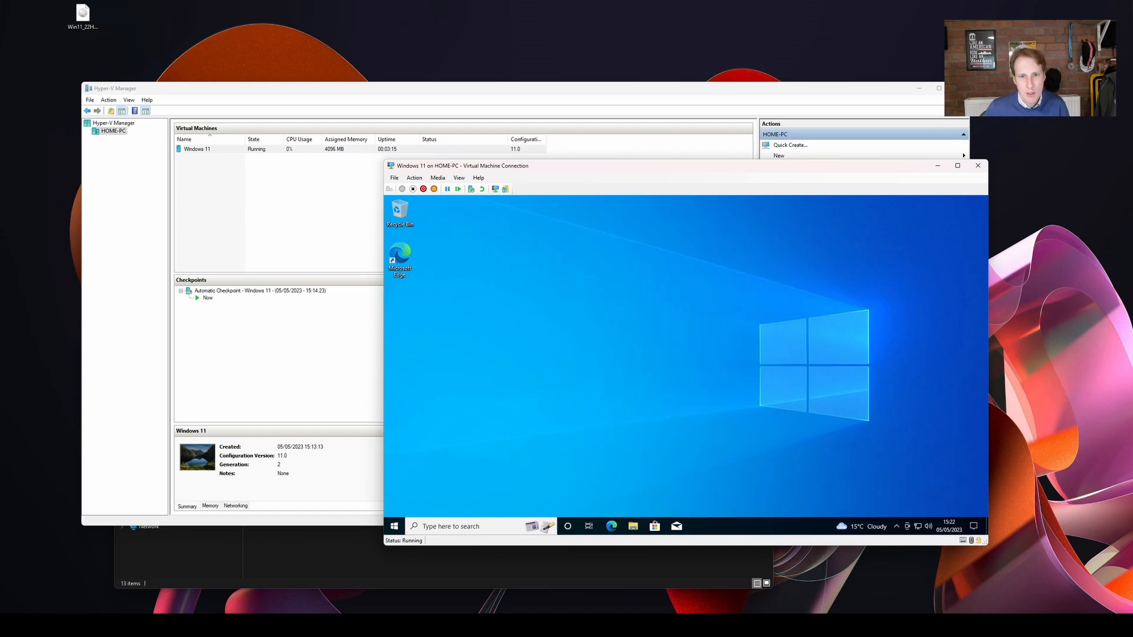
{"action": "left_click_drag", "start_coordinate": [684, 166], "coordinate": [586, 176]}
{"action": "left_click", "coordinate": [513, 537]}
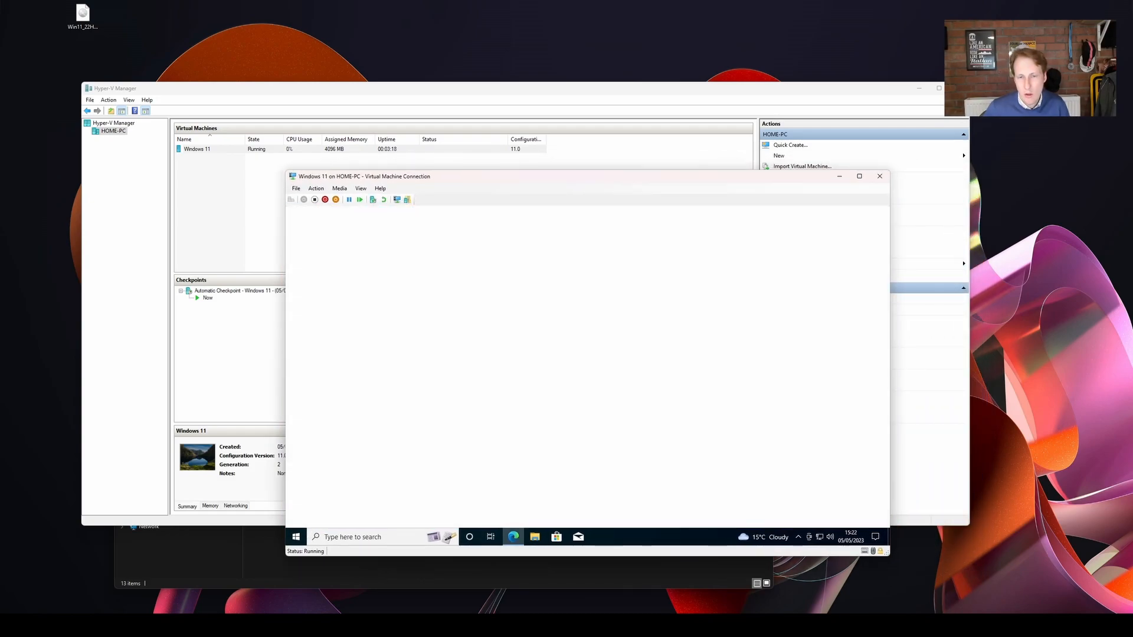
{"action": "left_click", "coordinate": [417, 475]}
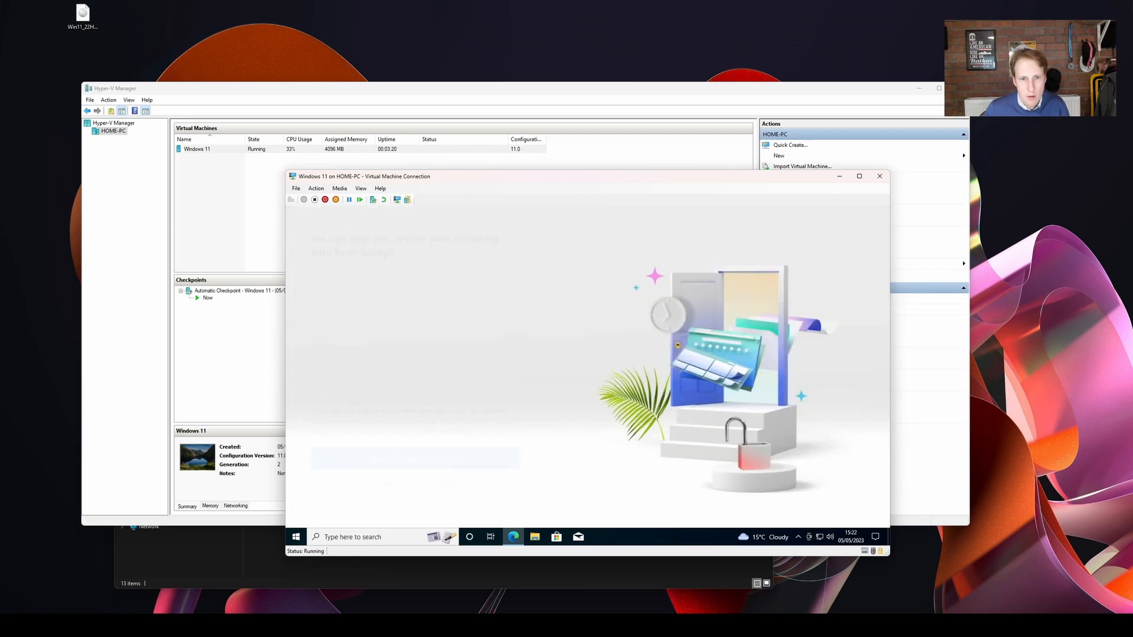
{"action": "left_click", "coordinate": [419, 483]}
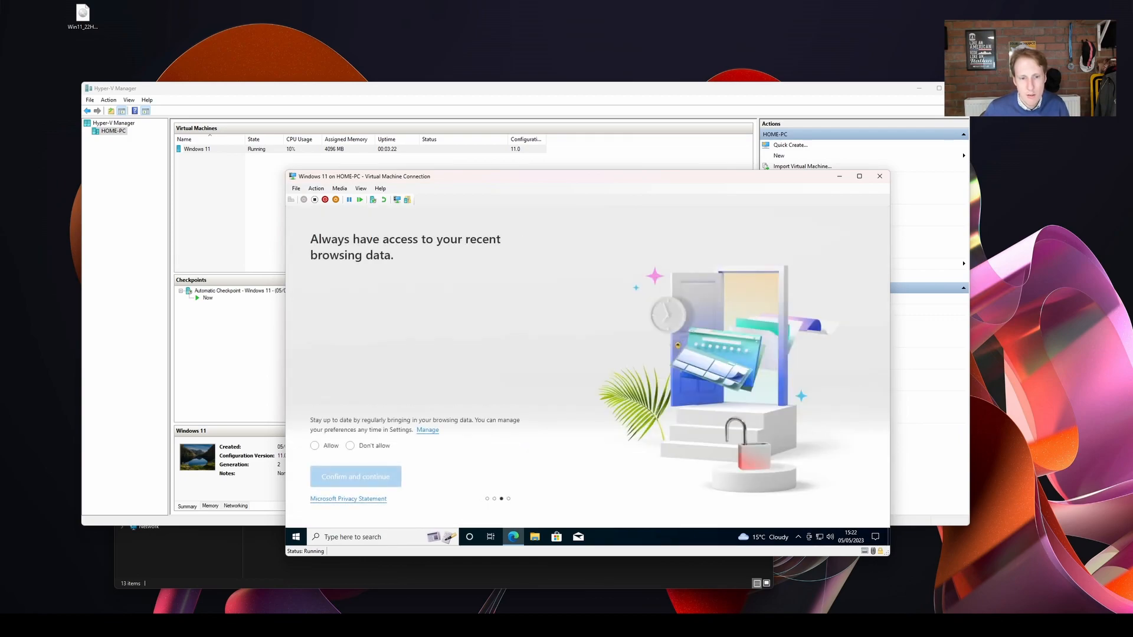
{"action": "left_click", "coordinate": [350, 445]}
{"action": "left_click", "coordinate": [355, 476]}
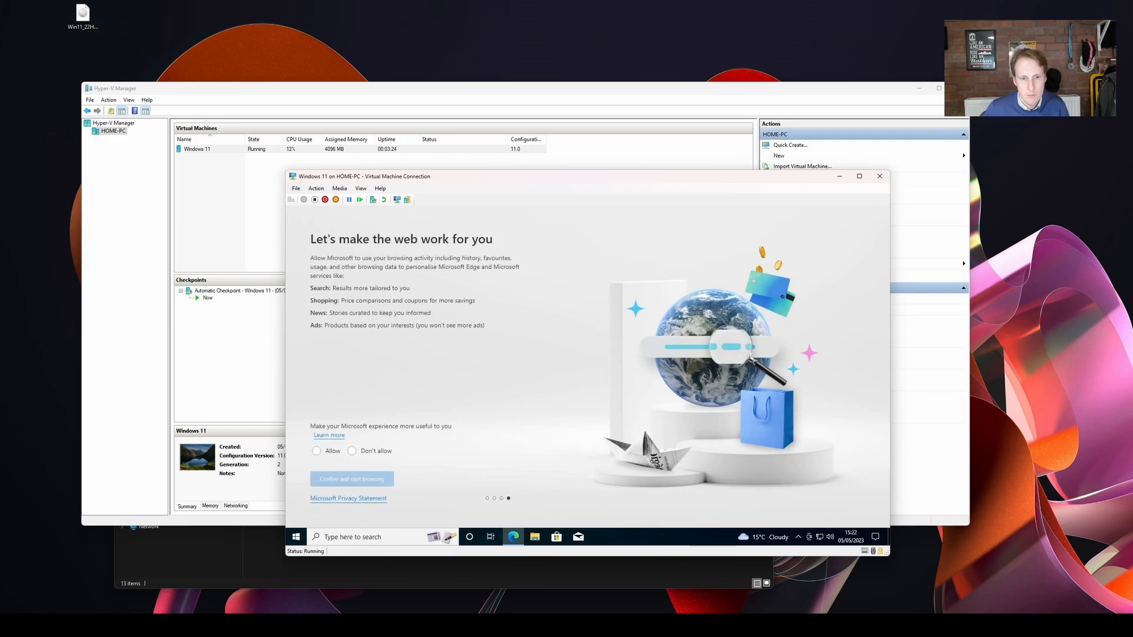
{"action": "left_click", "coordinate": [351, 450]}
{"action": "left_click", "coordinate": [352, 479]}
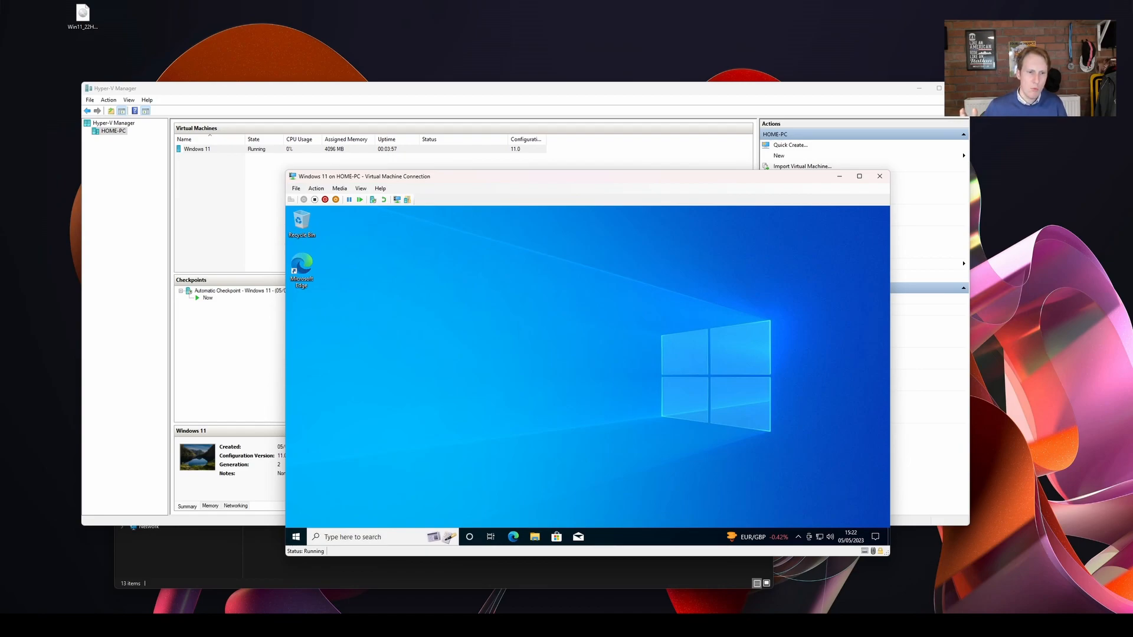
Return to Hyper-V Manager, take a checkpoint of the running Windows 11 virtual machine and select the new checkpoint.
{"action": "left_click_drag", "start_coordinate": [588, 177], "coordinate": [554, 183]}
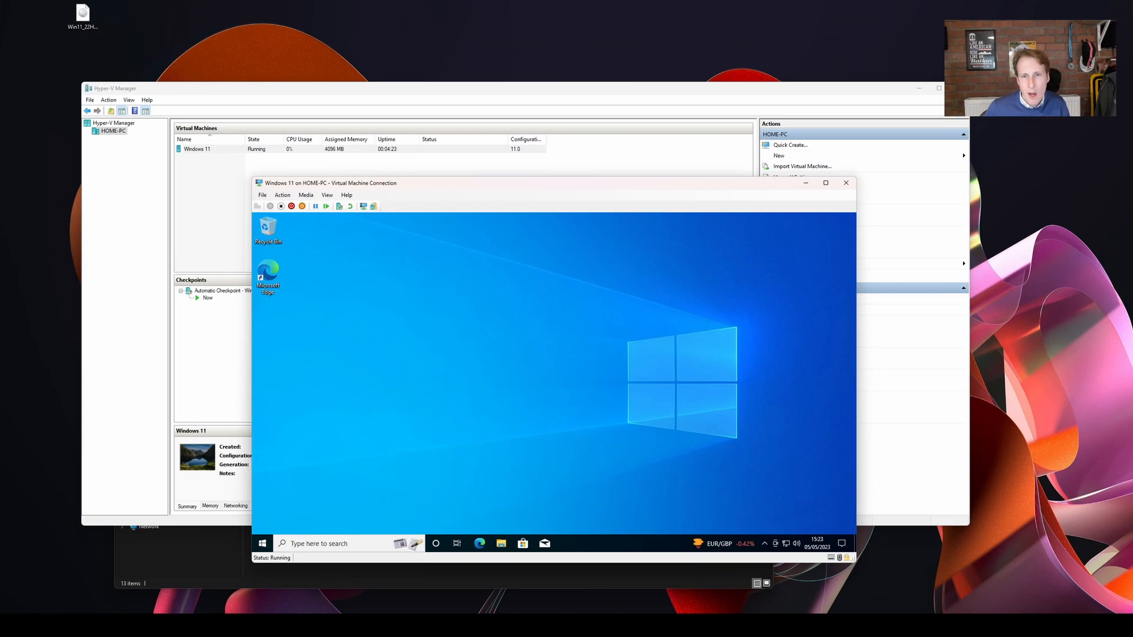
{"action": "key", "text": "alt+Tab"}
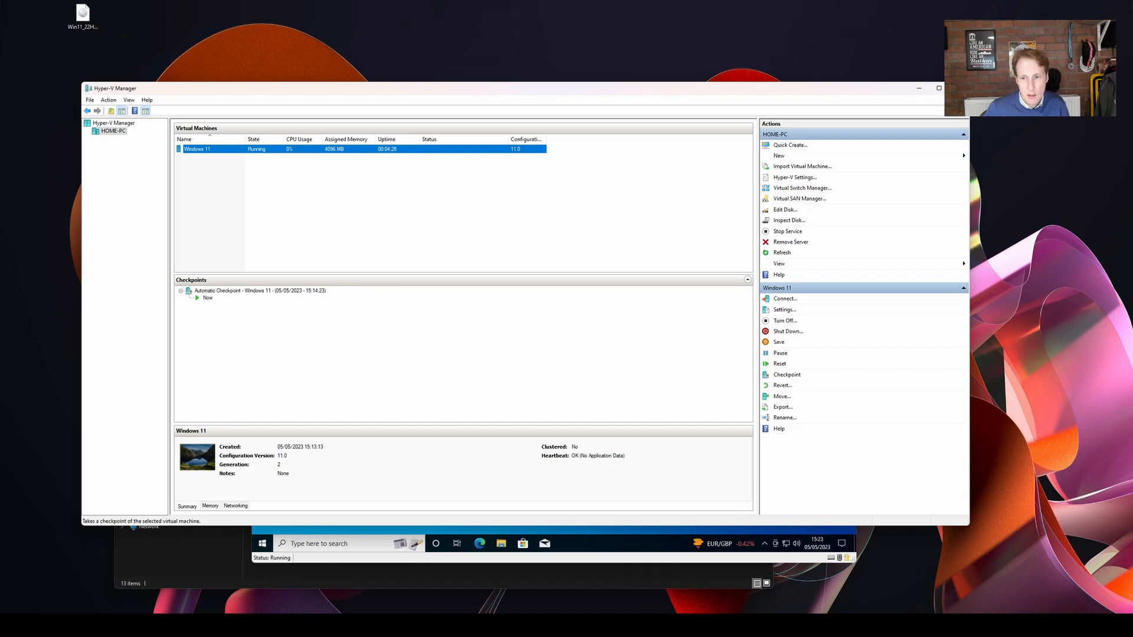
{"action": "left_click", "coordinate": [786, 375]}
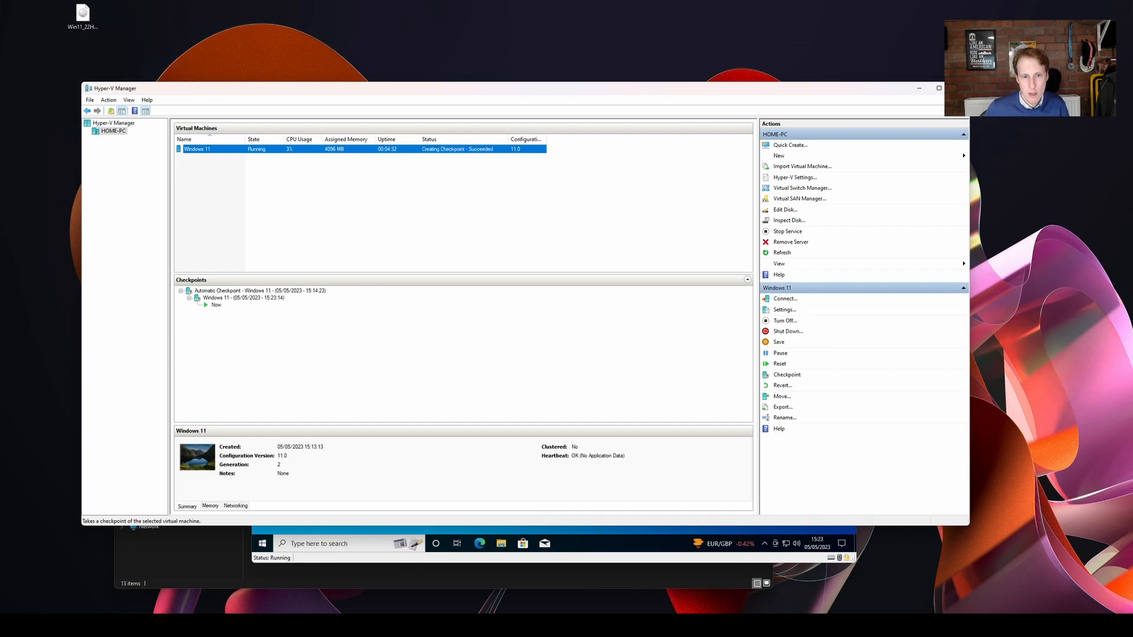
{"action": "left_click", "coordinate": [243, 298]}
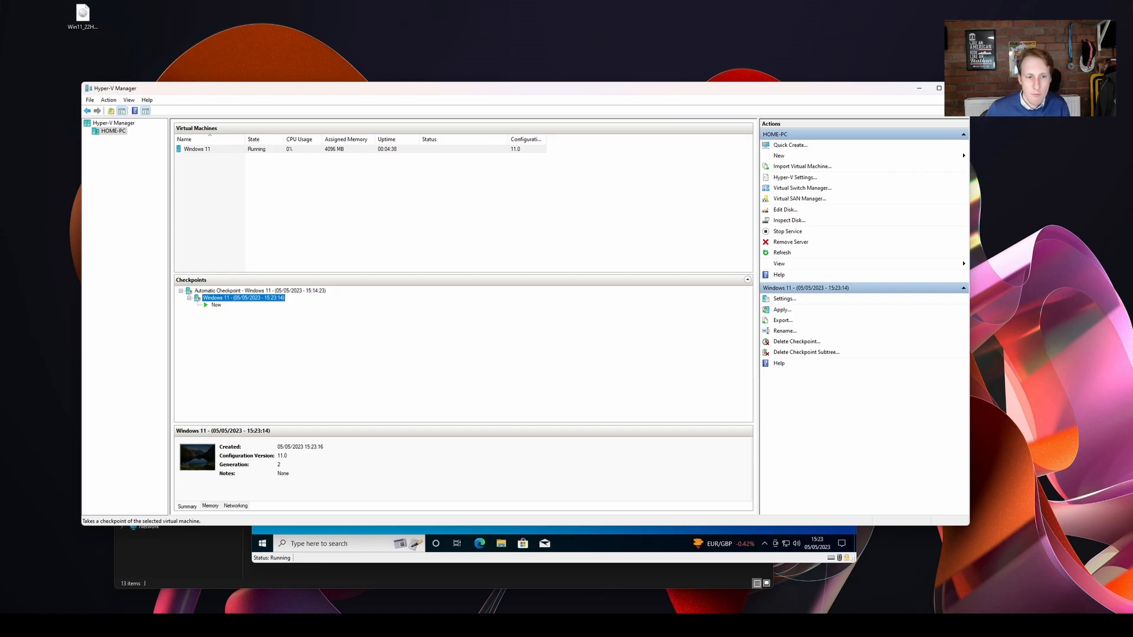
In the virtual machine's Edge browser, search for "7zip" and download the 64-bit Windows x64 .exe of 7-Zip 22.01.
{"action": "left_click", "coordinate": [590, 543]}
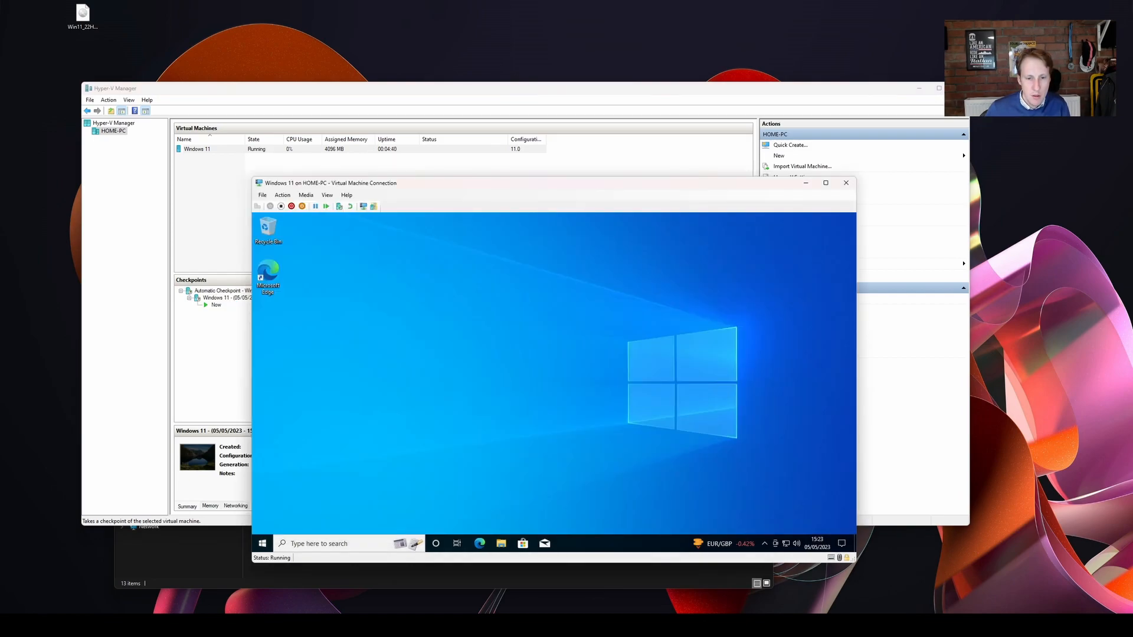
{"action": "left_click", "coordinate": [479, 543]}
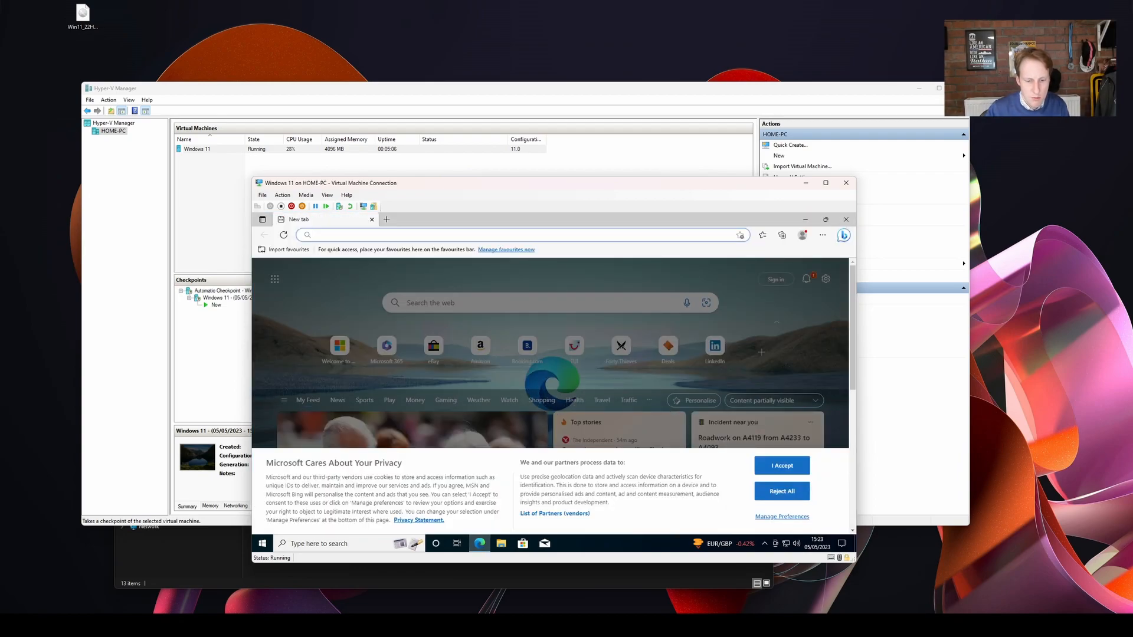
{"action": "type", "text": "7zip"}
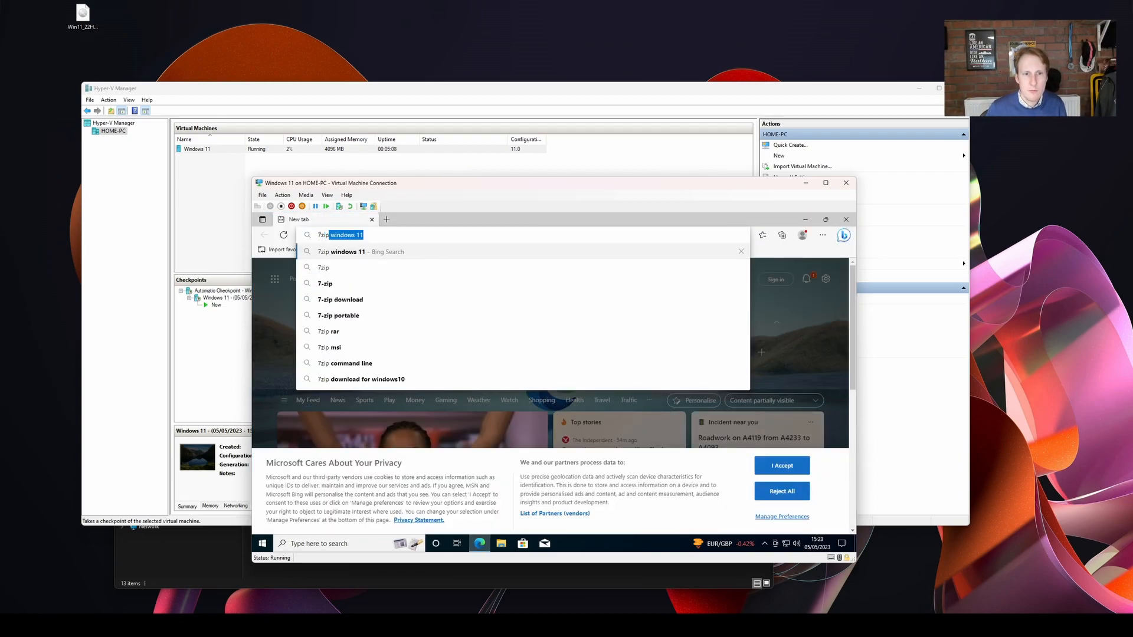
{"action": "left_click", "coordinate": [331, 267]}
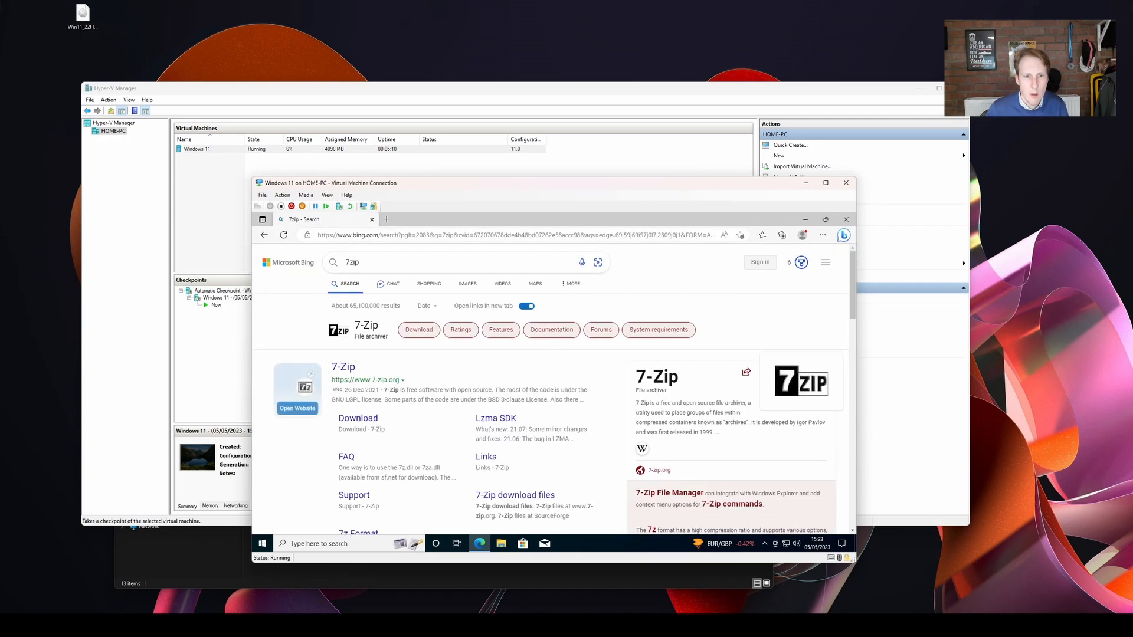
{"action": "left_click", "coordinate": [358, 418]}
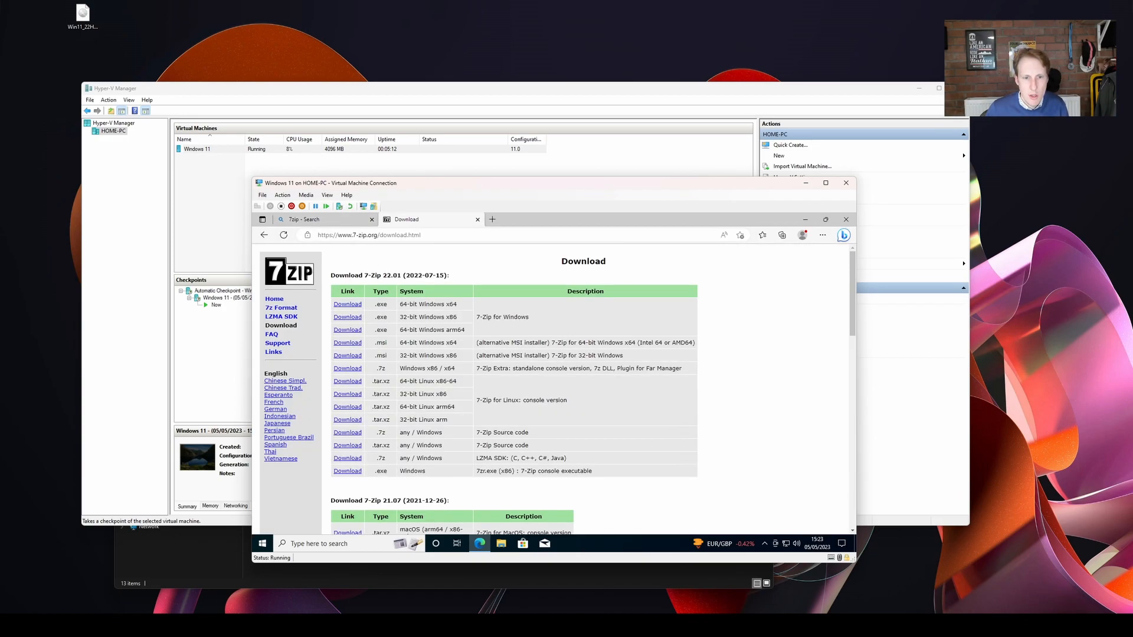
{"action": "left_click", "coordinate": [347, 304]}
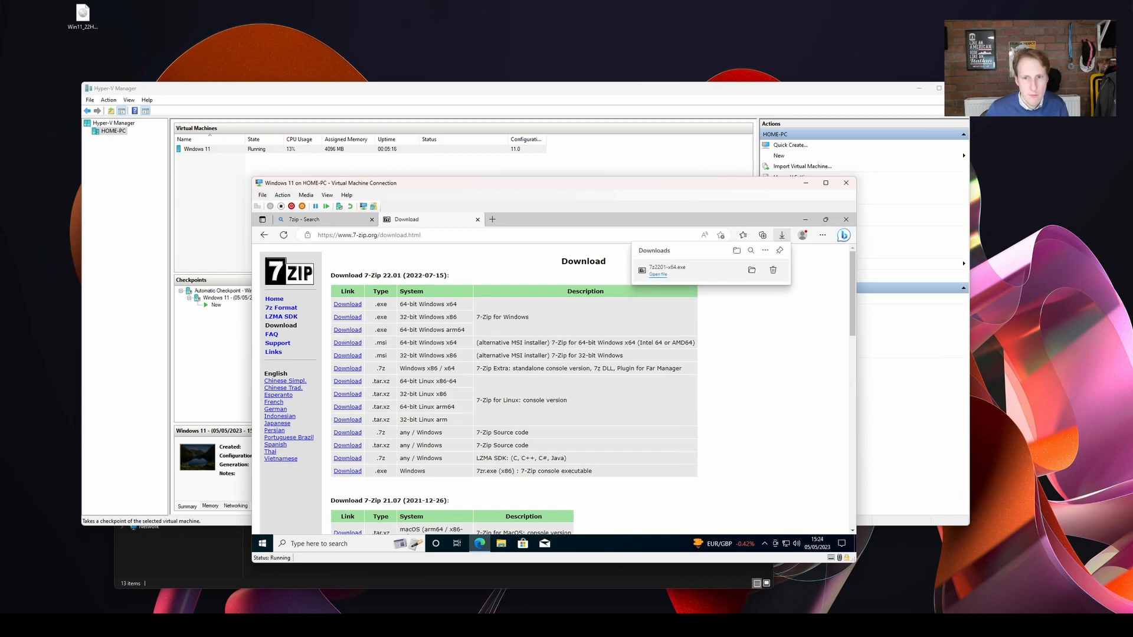
Run the downloaded 7z2201-x64.exe, allow it to make changes, and install 7-Zip in the default destination folder.
{"action": "left_click", "coordinate": [658, 274]}
{"action": "left_click", "coordinate": [509, 441]}
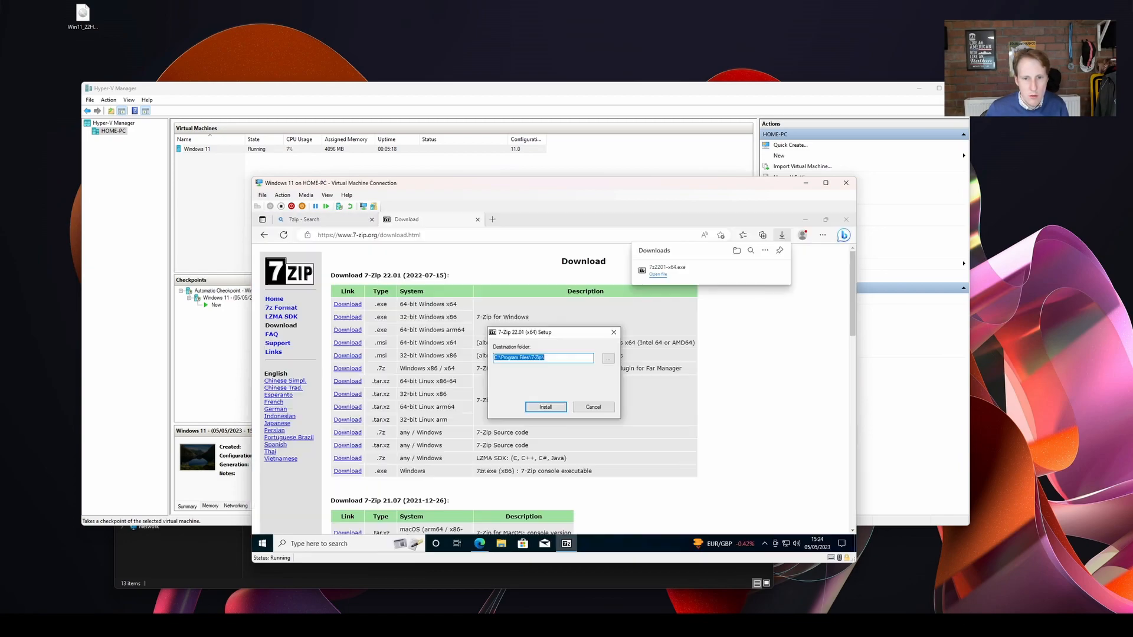
{"action": "left_click", "coordinate": [546, 408]}
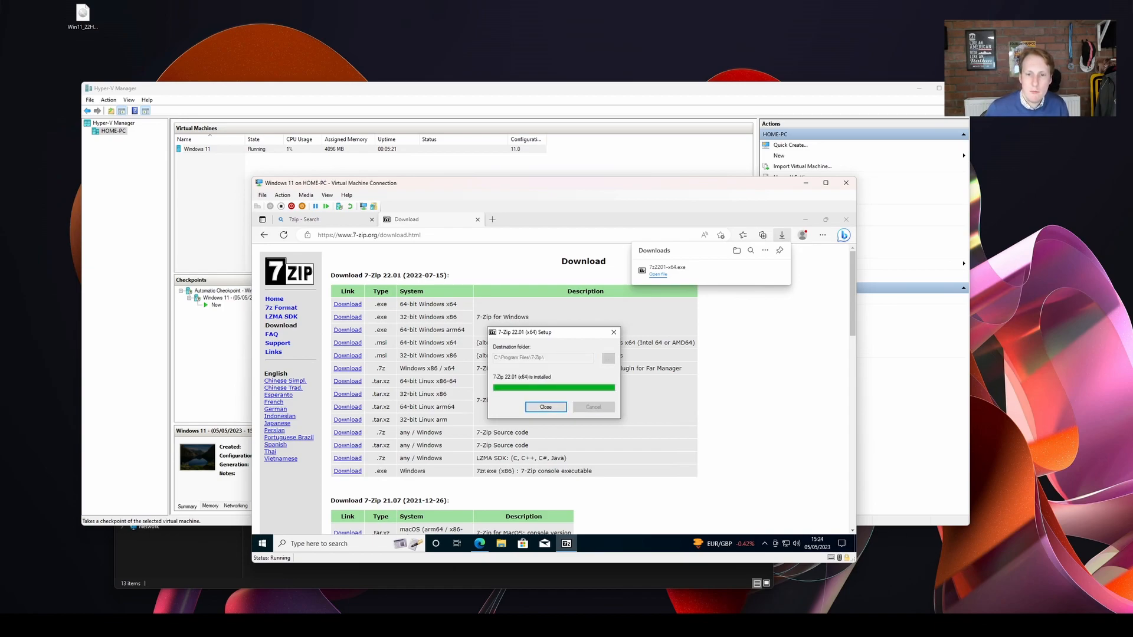
{"action": "left_click", "coordinate": [546, 407]}
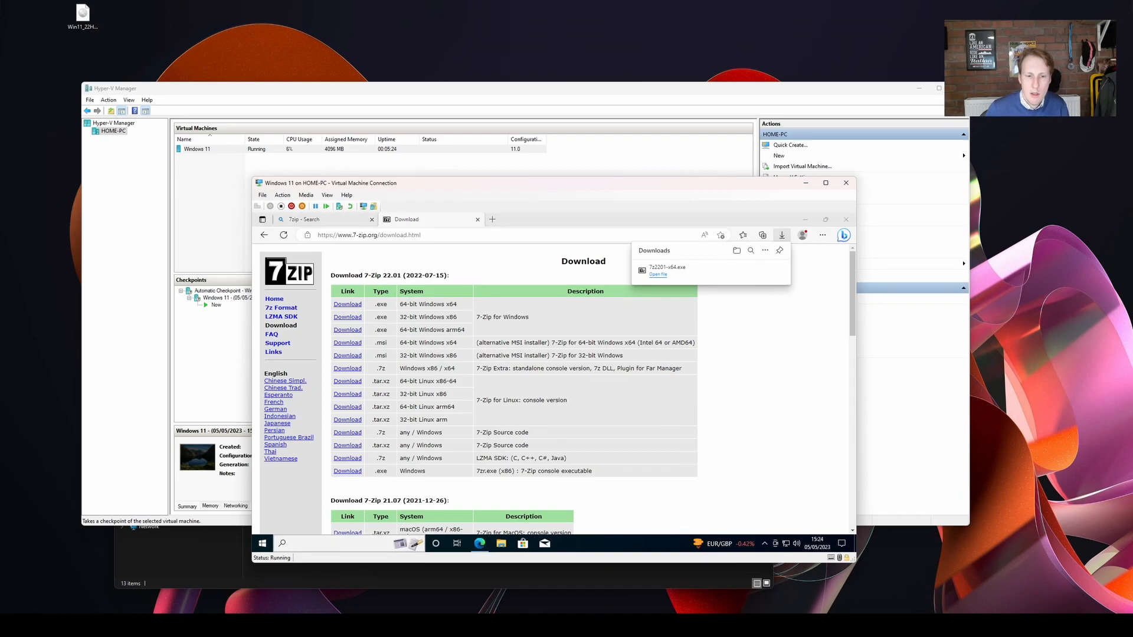
Search the virtual machine's Windows apps for "7z" and launch the 7-Zip file manager.
{"action": "left_click", "coordinate": [339, 544]}
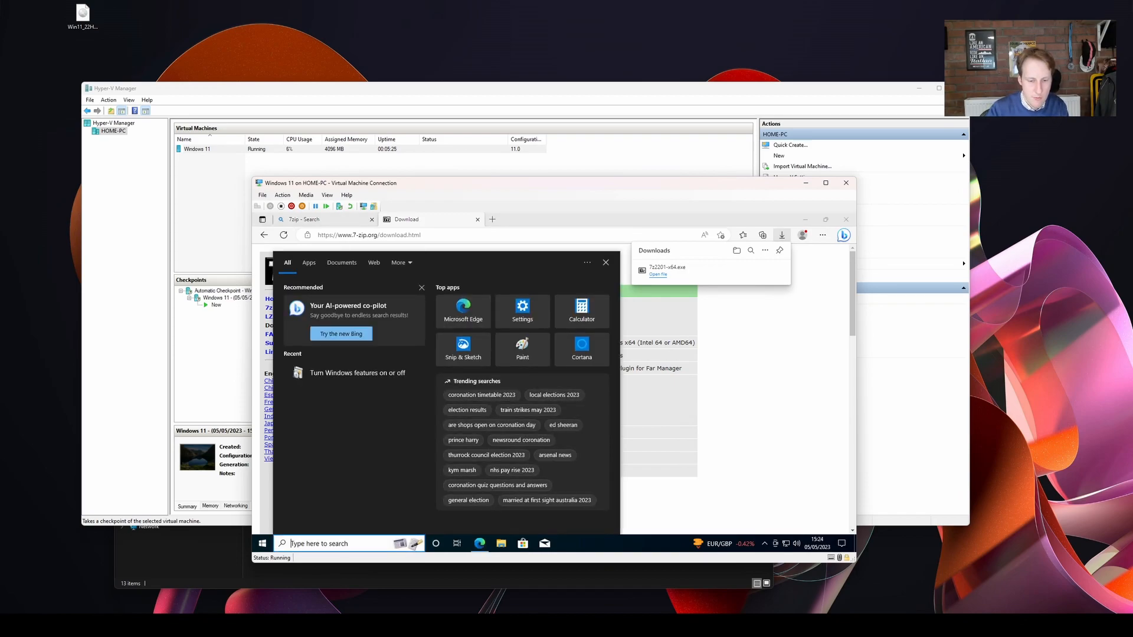
{"action": "type", "text": "7z"}
{"action": "left_click", "coordinate": [349, 302]}
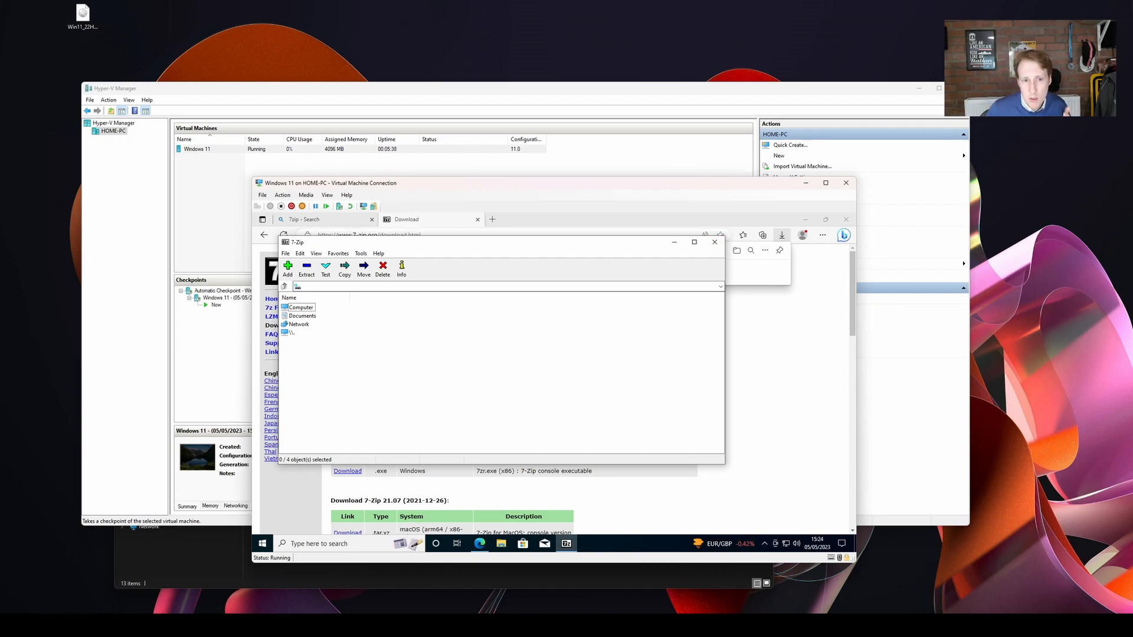
Apply the Windows 11 checkpoint from 15:23:14 in Hyper-V Manager, discarding the current state, and reconnect to the virtual machine.
{"action": "left_click", "coordinate": [227, 298]}
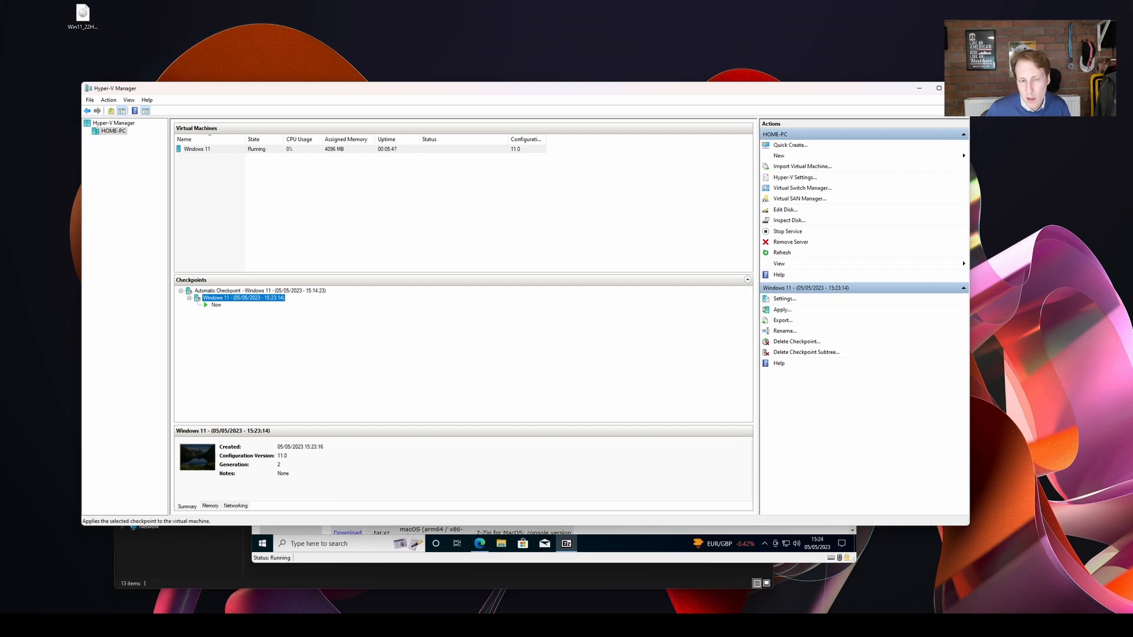
{"action": "left_click", "coordinate": [782, 310]}
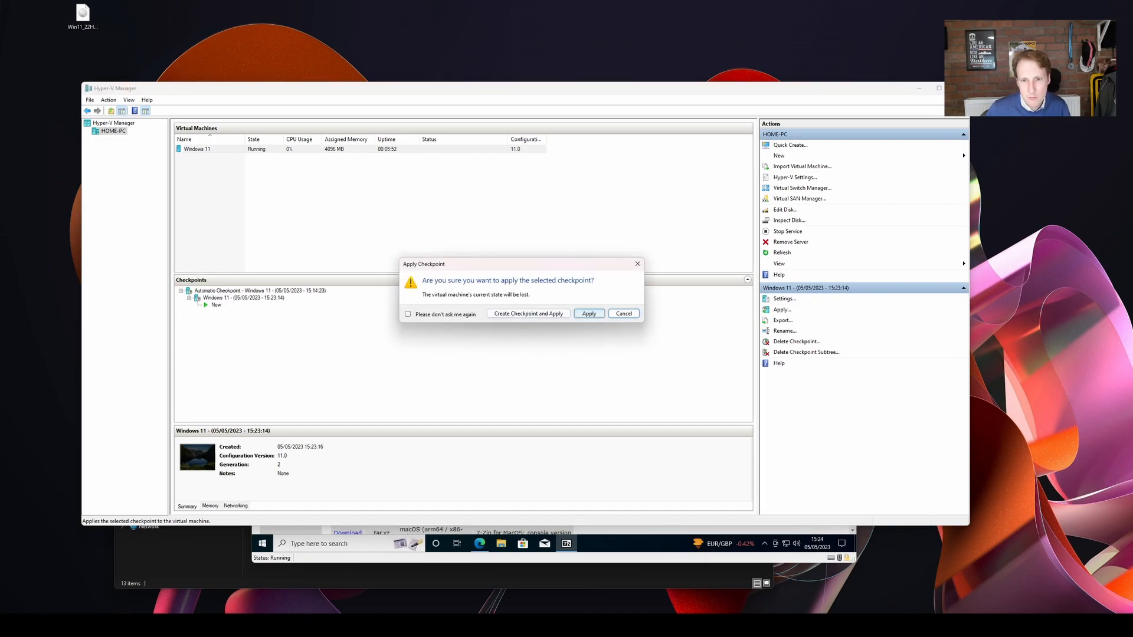
{"action": "left_click", "coordinate": [589, 313]}
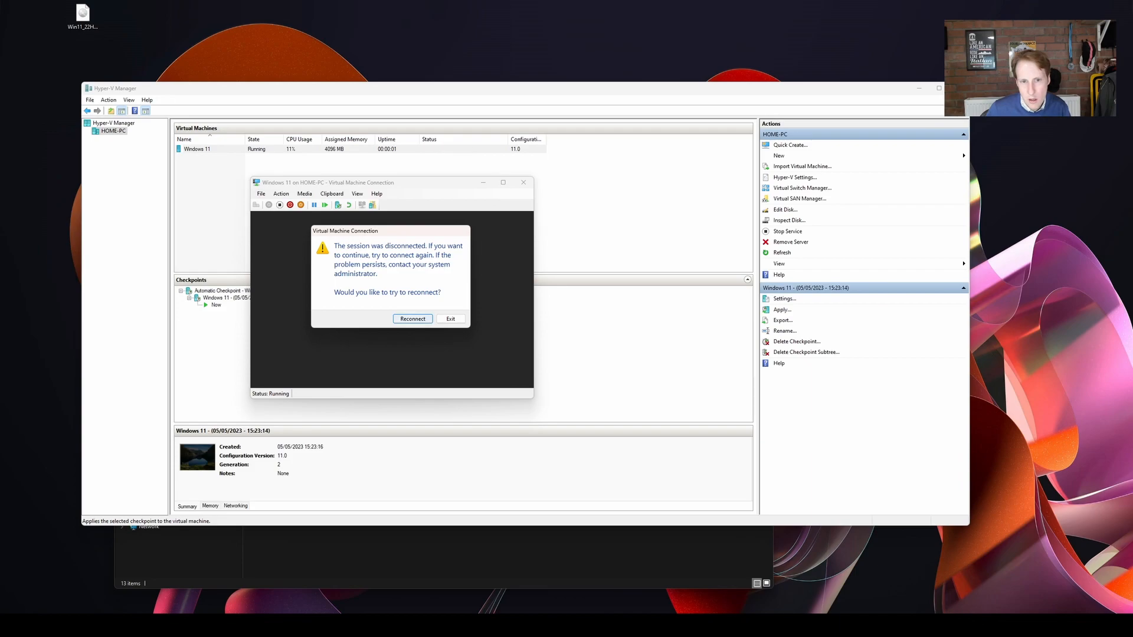
{"action": "left_click", "coordinate": [412, 319]}
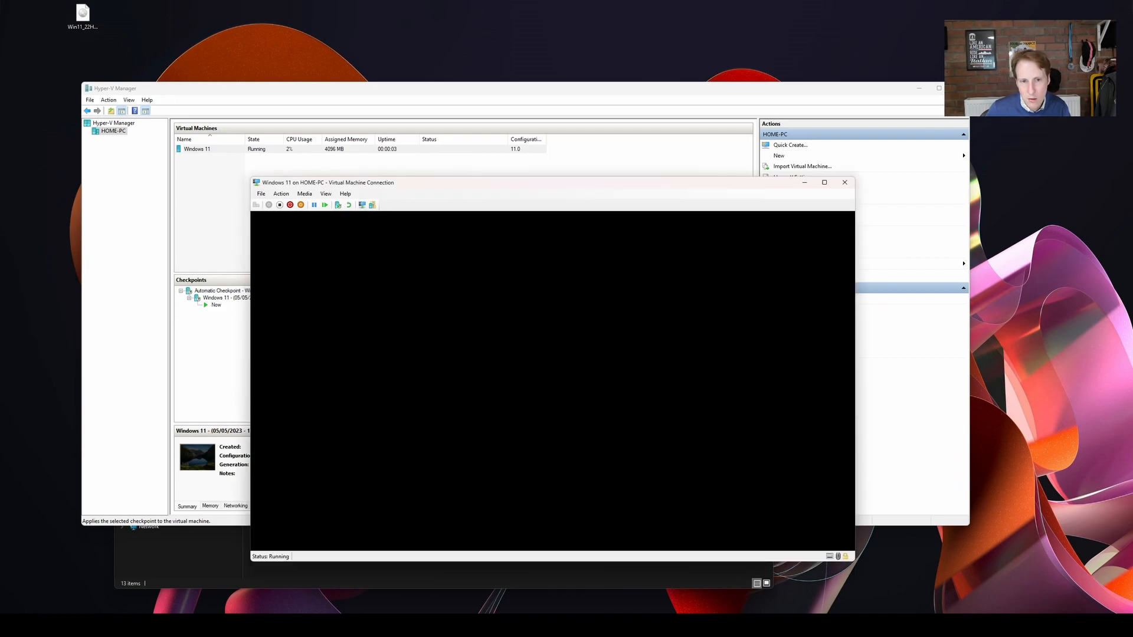
{"action": "left_click", "coordinate": [553, 411]}
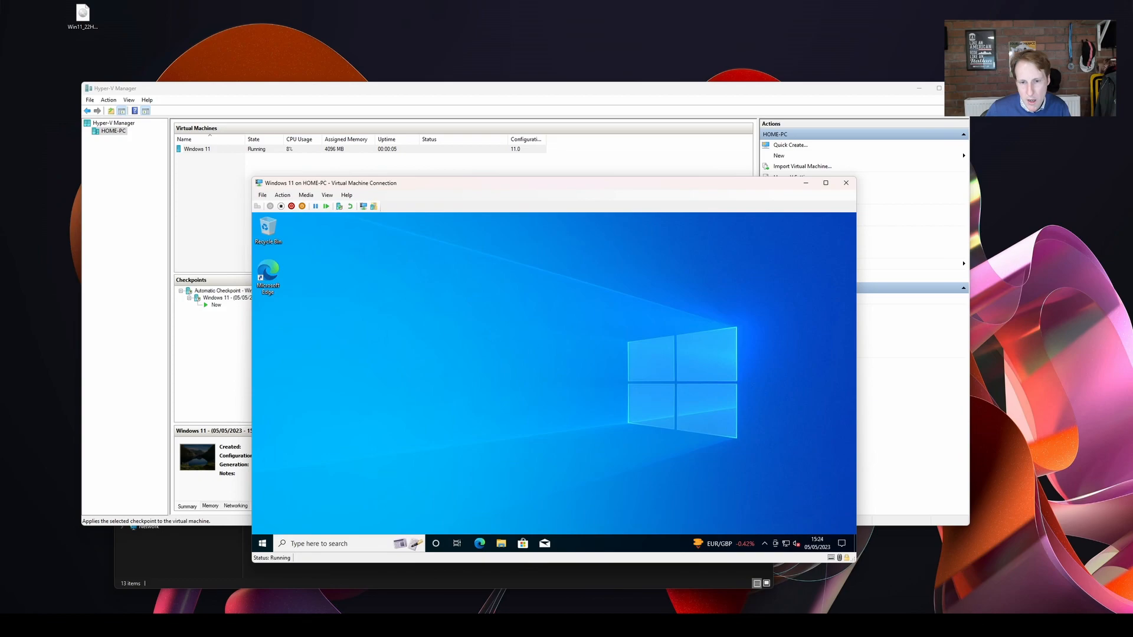
Search the restored virtual machine's Windows for "7zip" to check whether the program is installed.
{"action": "left_click", "coordinate": [293, 543]}
{"action": "type", "text": "7zip"}
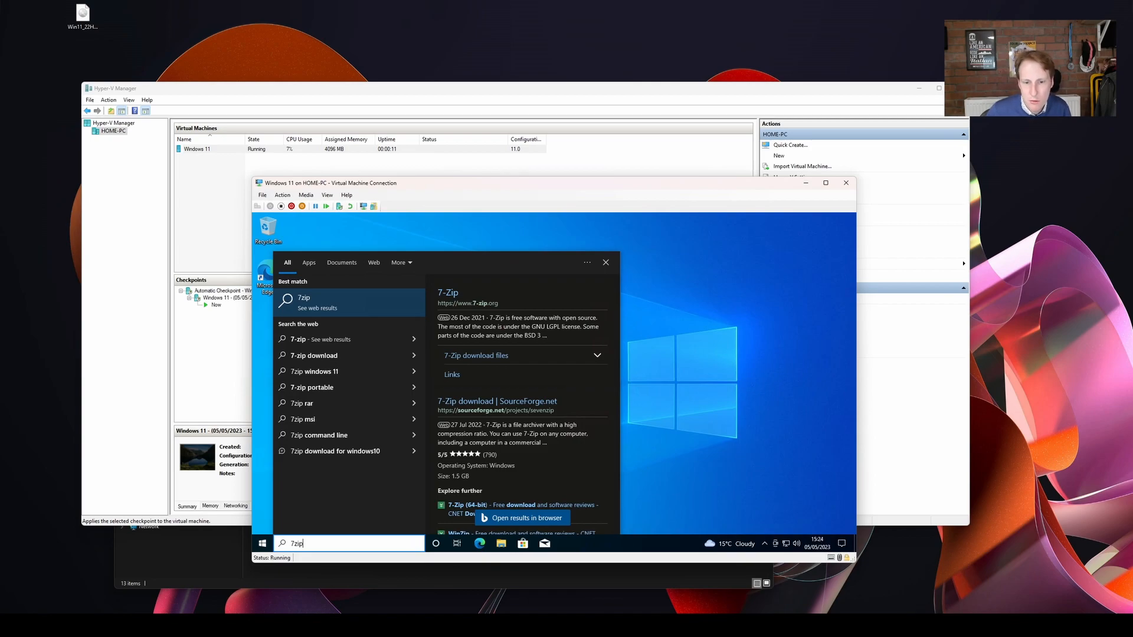
{"action": "key", "text": "Return"}
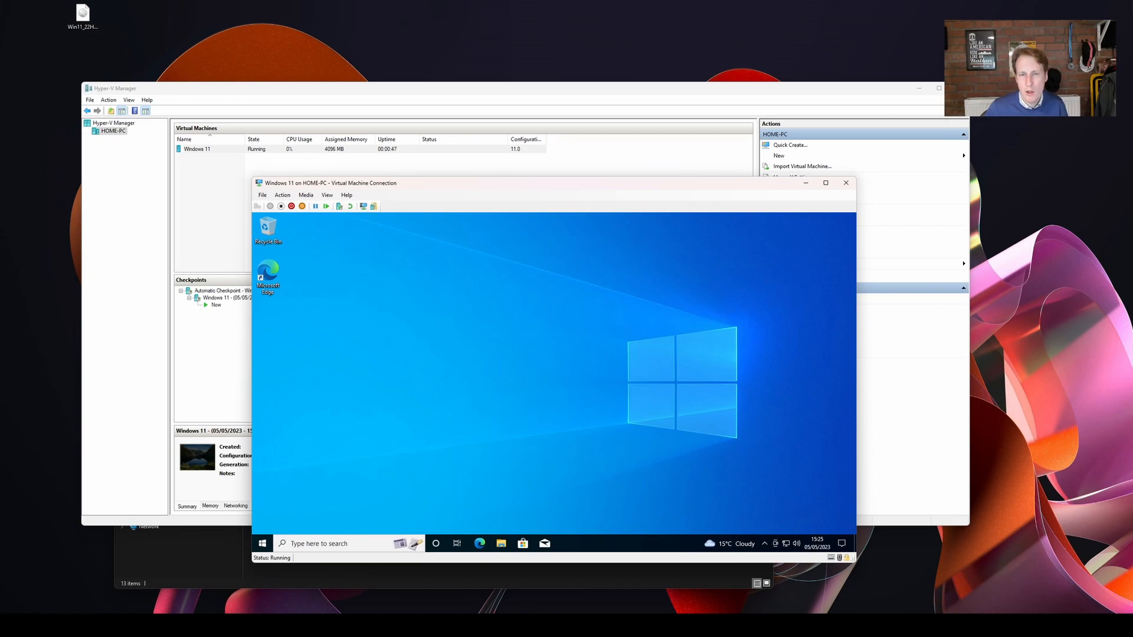
Return to Hyper-V Manager and start a new virtual machine named "ubuntu" as Generation 2.
{"action": "key", "text": "alt+Tab"}
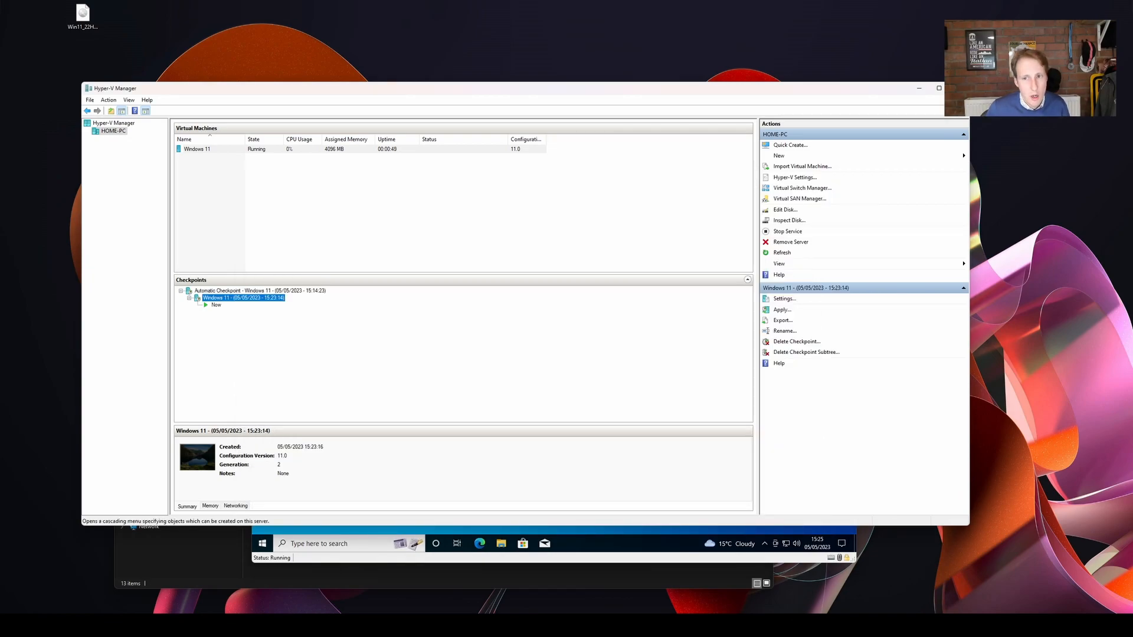
{"action": "left_click", "coordinate": [779, 155]}
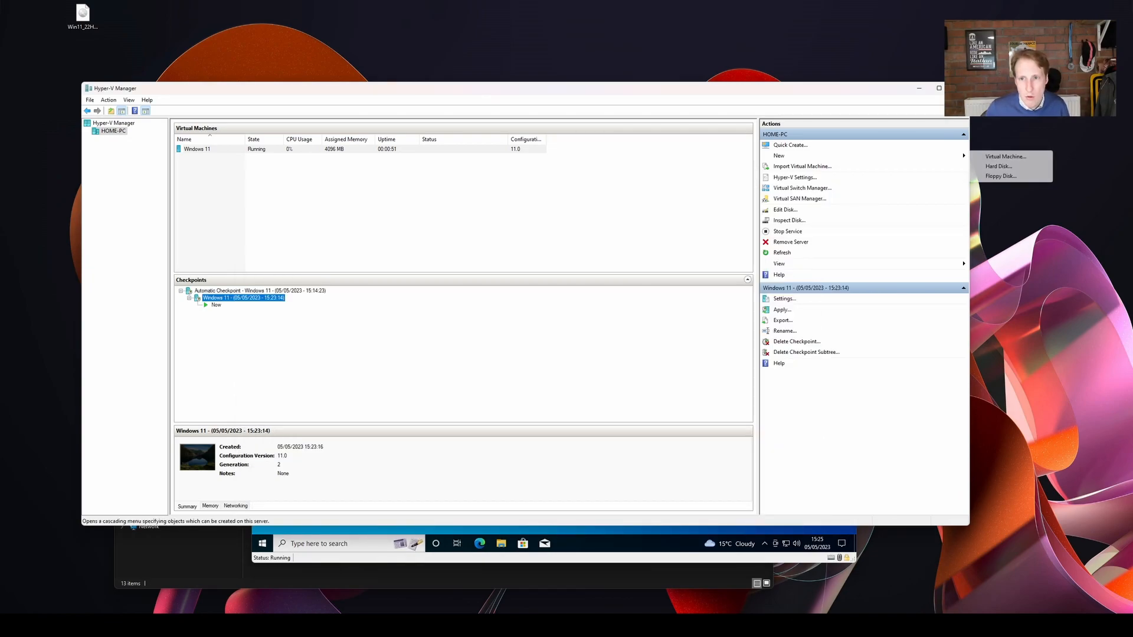
{"action": "left_click", "coordinate": [1006, 157]}
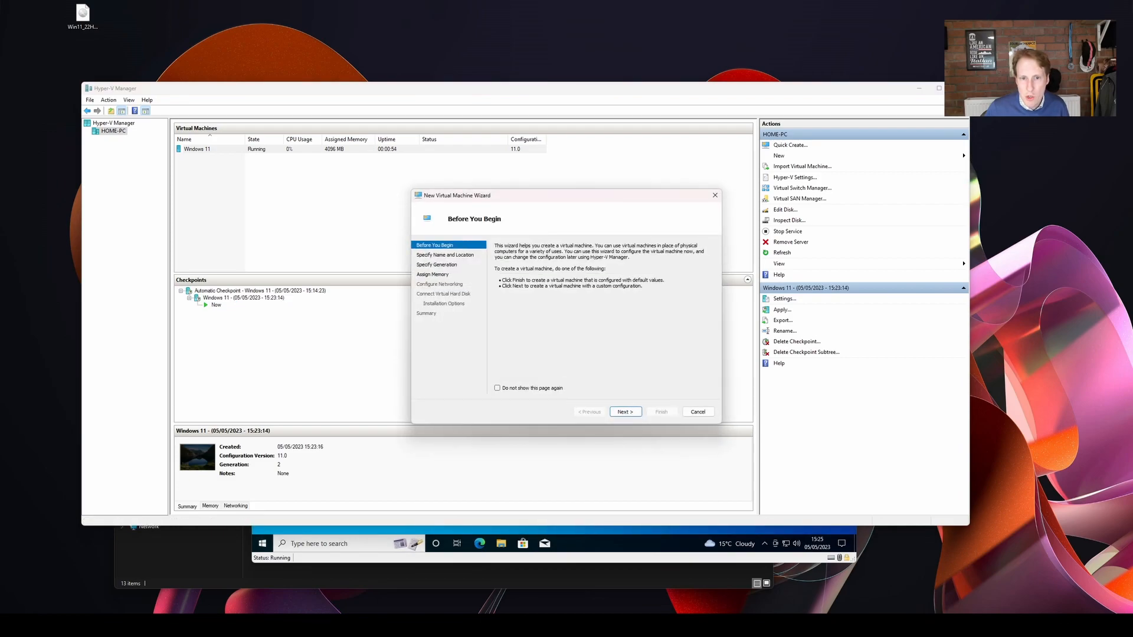
{"action": "key", "text": "Return"}
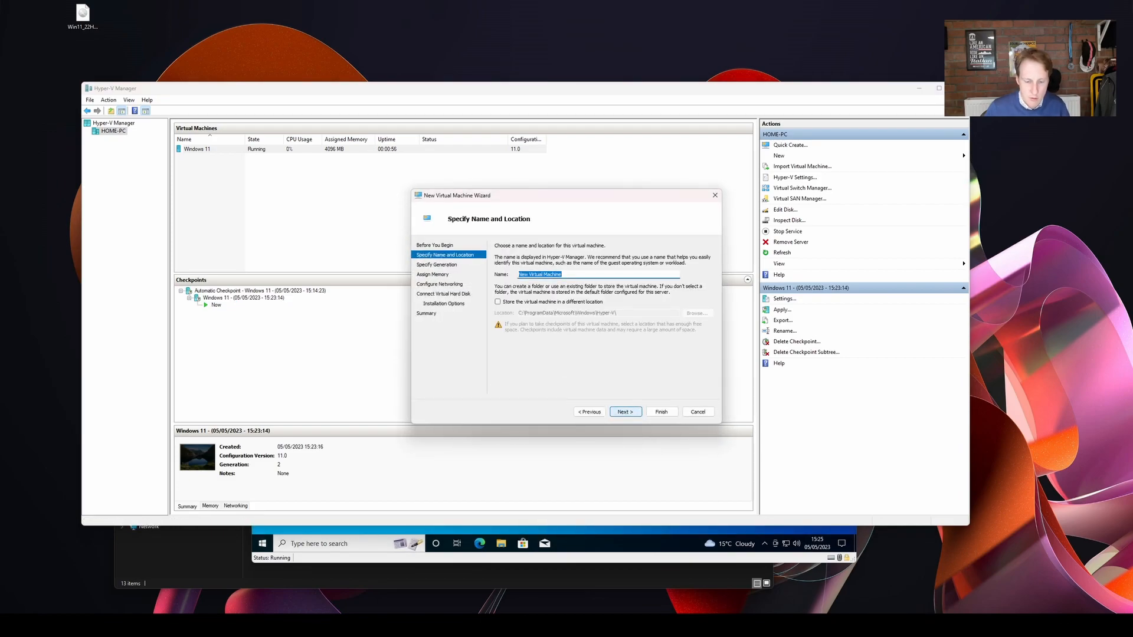
{"action": "type", "text": "ubuntu"}
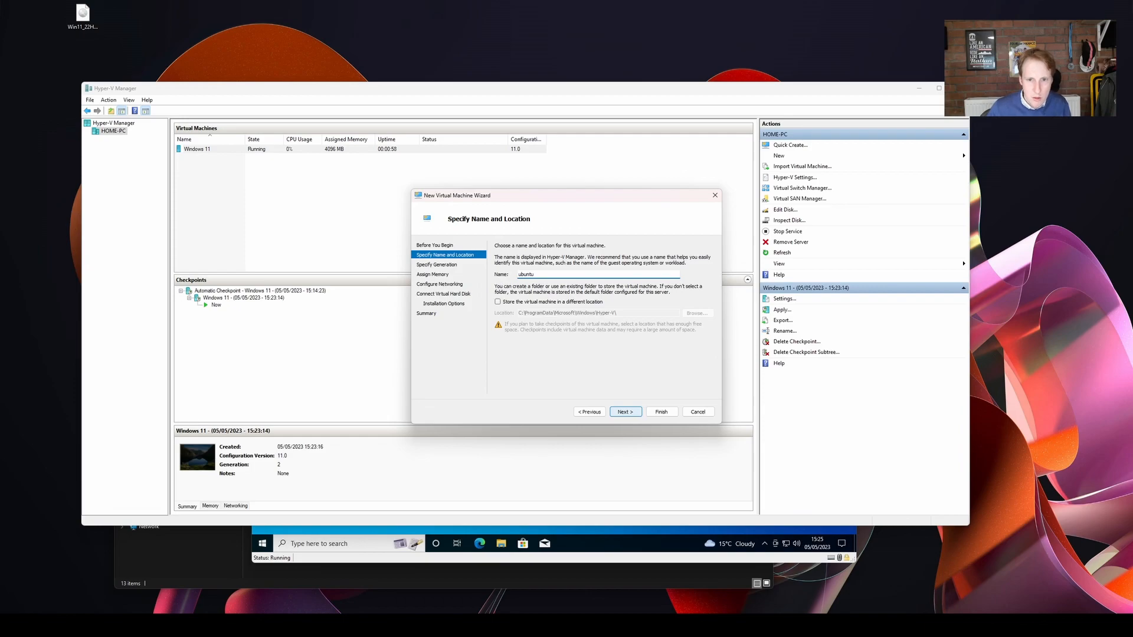
{"action": "key", "text": "Return"}
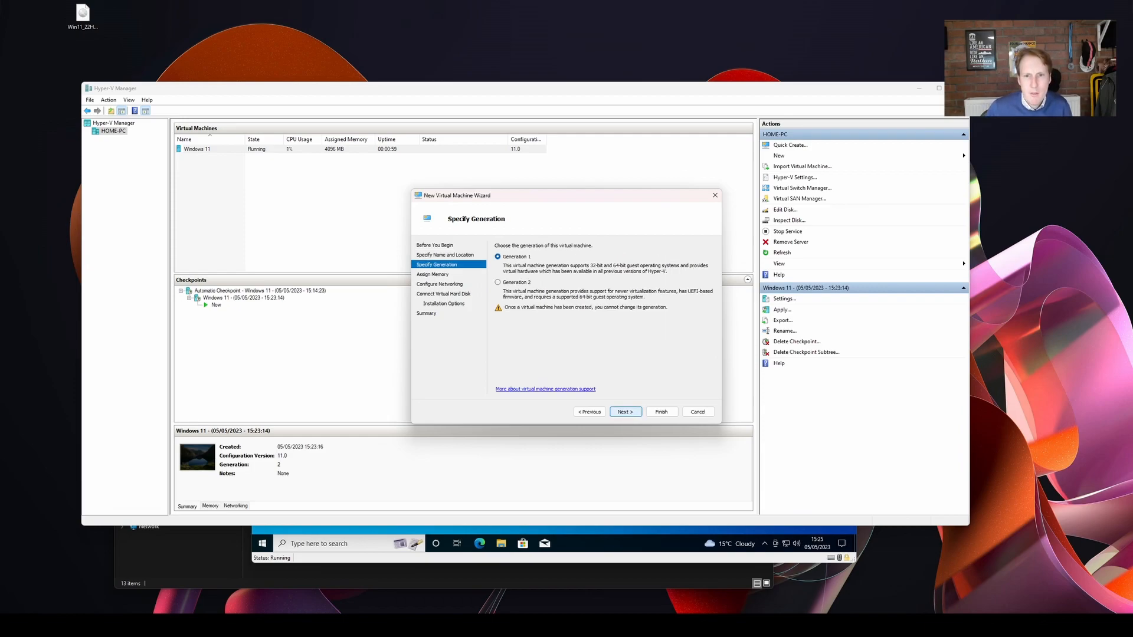
{"action": "key", "text": "Down"}
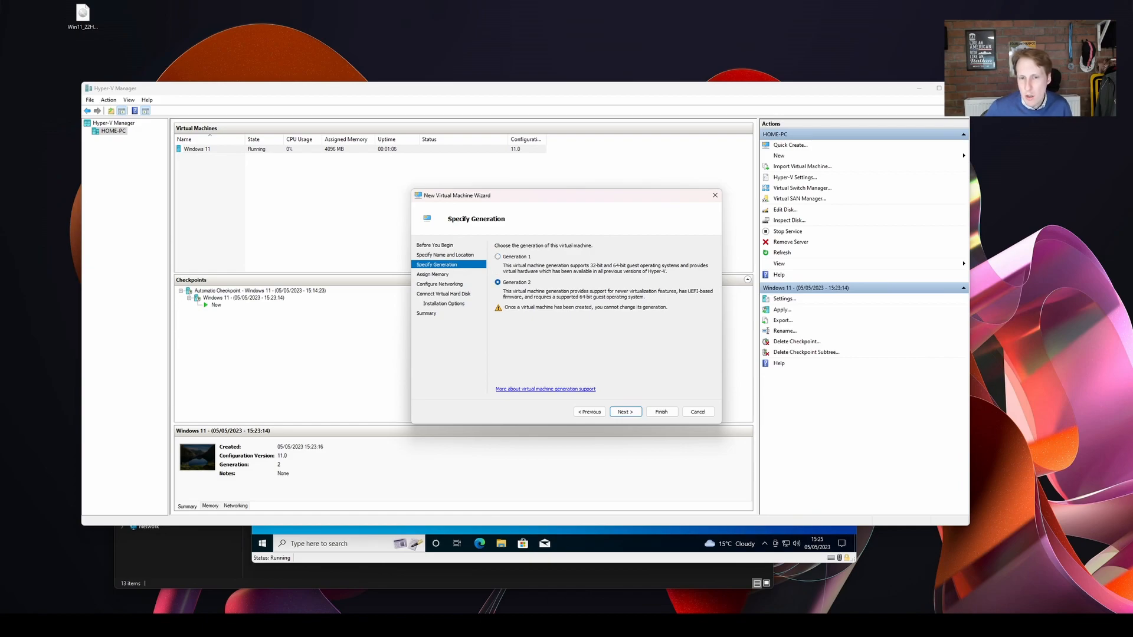
{"action": "key", "text": "Return"}
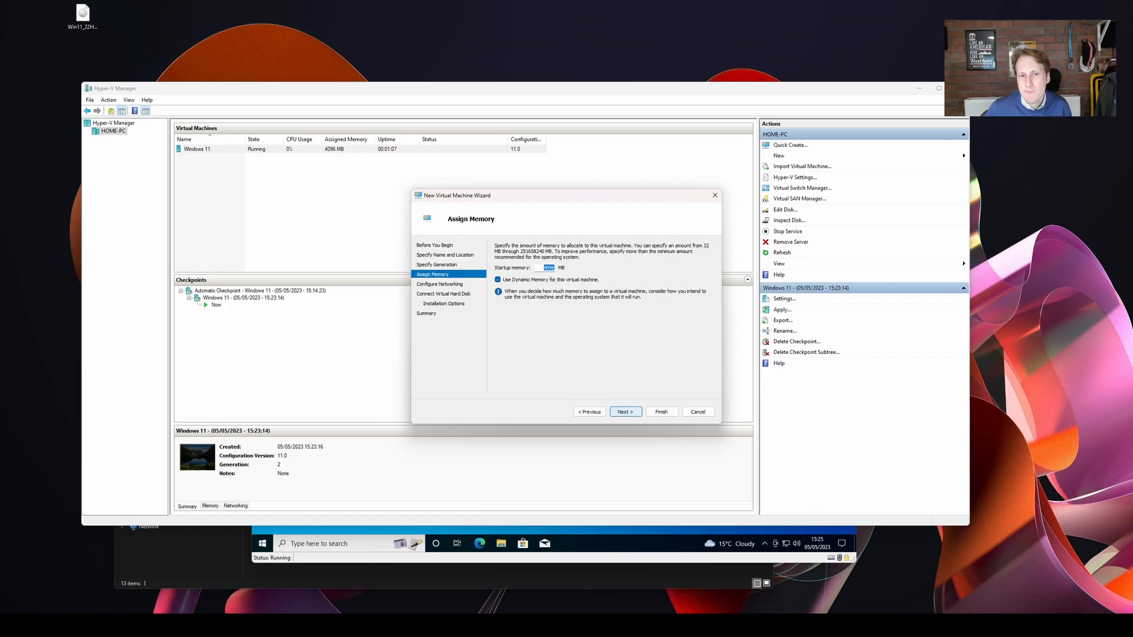
Turn off Dynamic Memory for the new virtual machine and connect its network adapter to Default Switch.
{"action": "key", "text": "Tab"}
{"action": "key", "text": "space"}
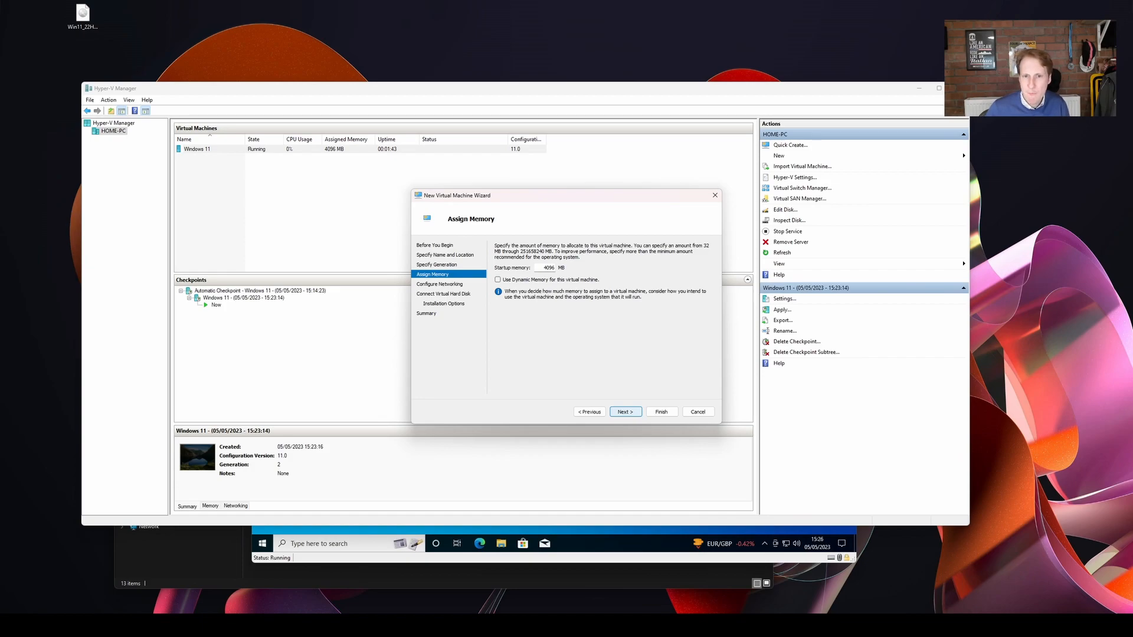
{"action": "left_click", "coordinate": [625, 412]}
{"action": "left_click", "coordinate": [606, 263]}
{"action": "left_click", "coordinate": [599, 277]}
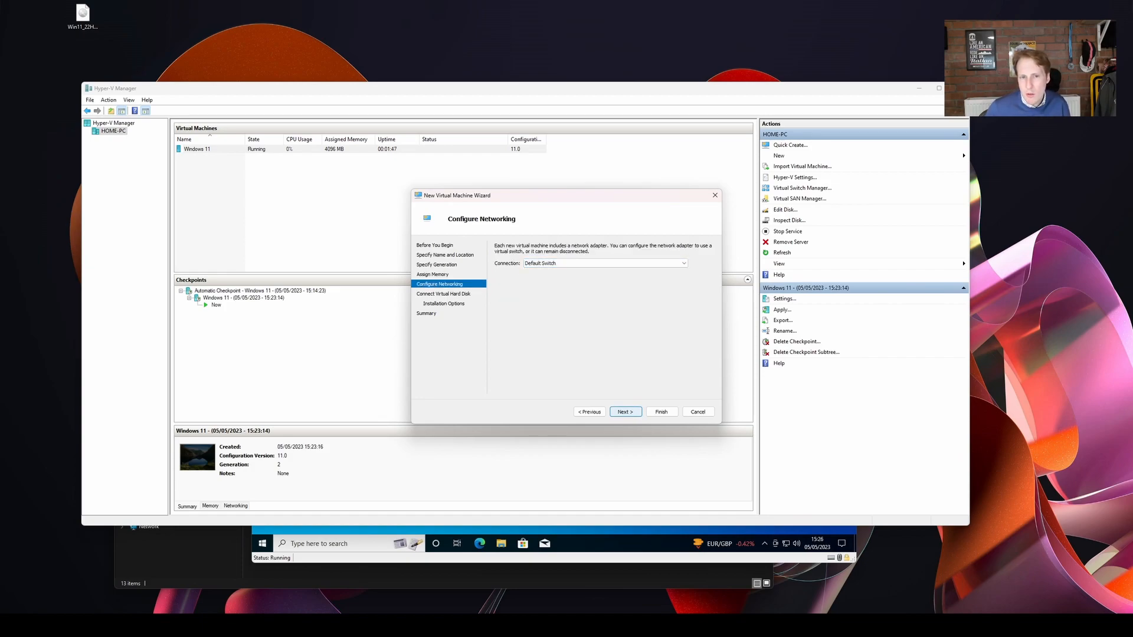
{"action": "left_click", "coordinate": [625, 412]}
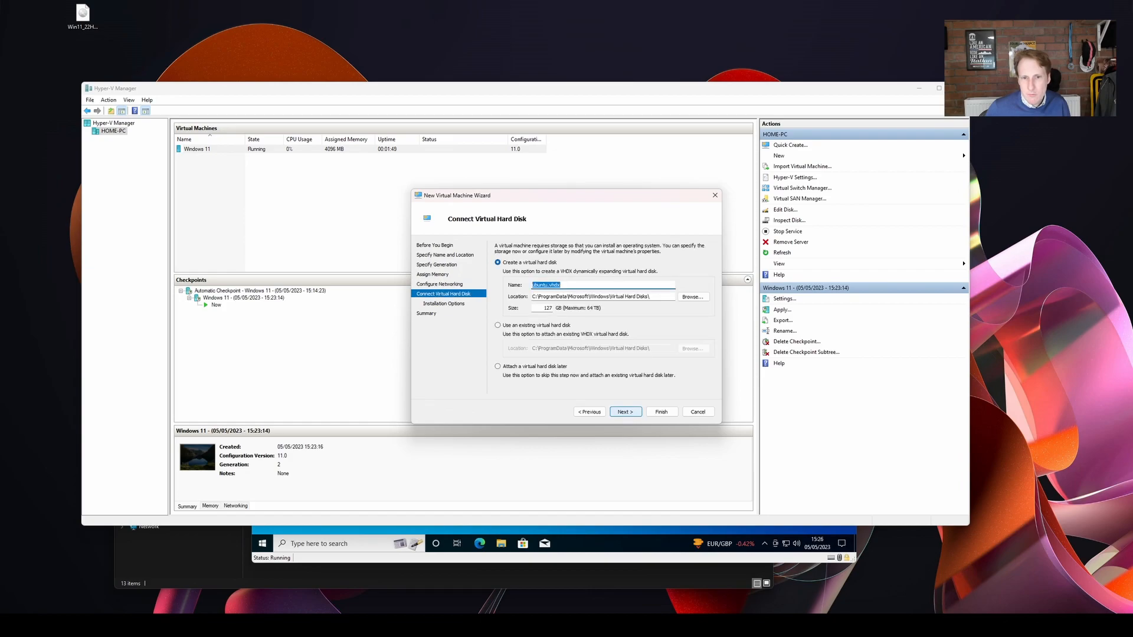
Set the new virtual hard disk's size to 20 GB and continue to the installation options.
{"action": "double_click", "coordinate": [548, 308]}
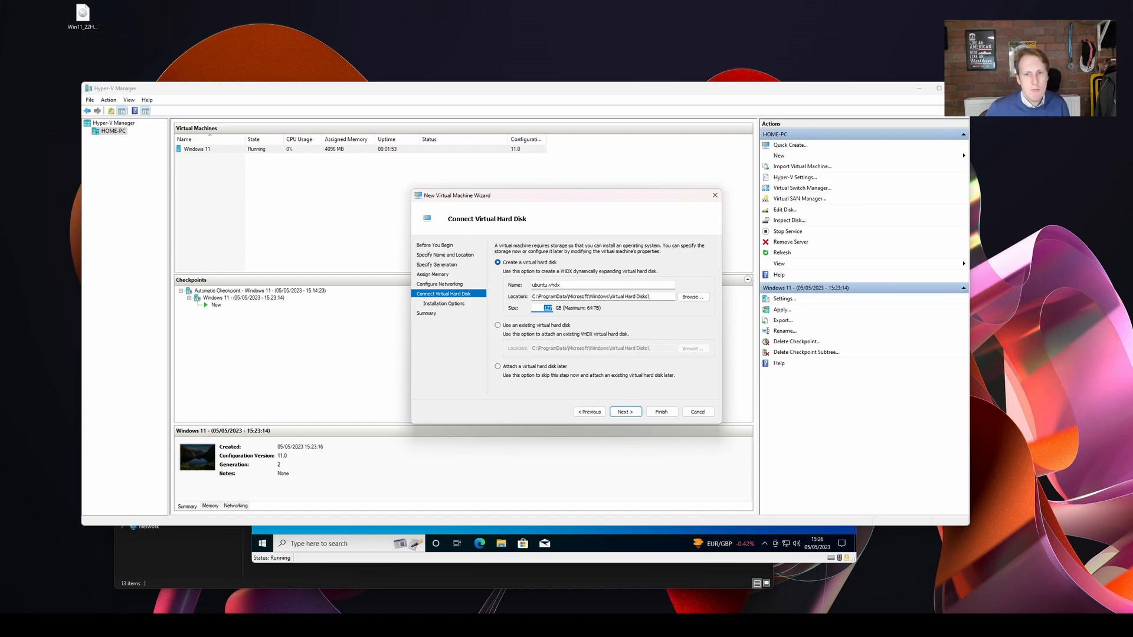
{"action": "type", "text": "20"}
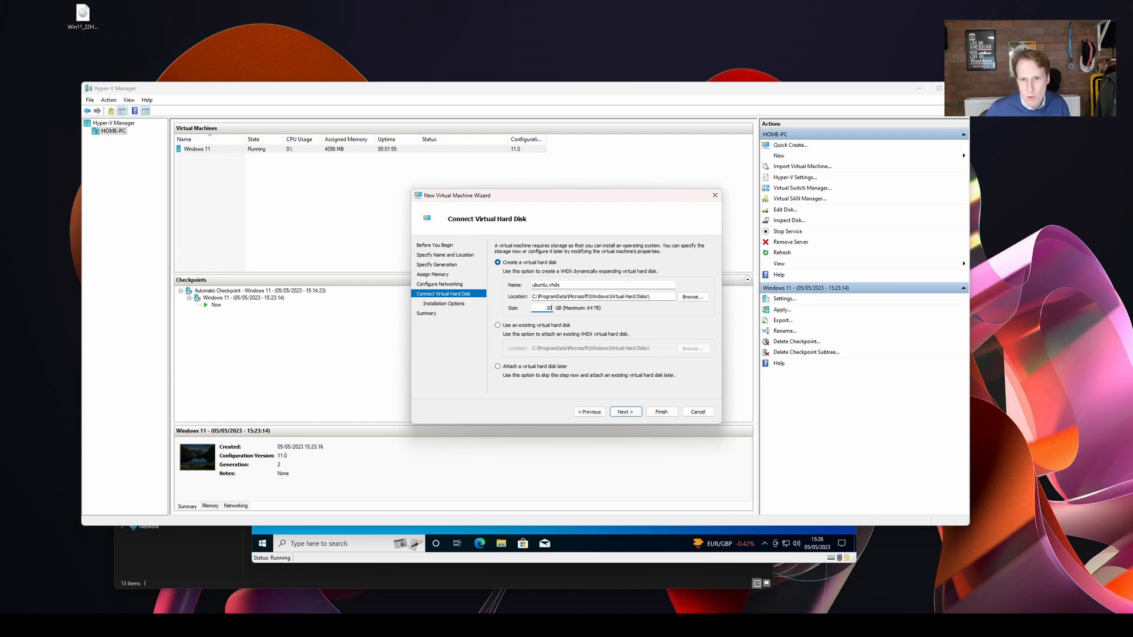
{"action": "left_click", "coordinate": [624, 411]}
Choose ubuntu-22.04.2-desktop-amd64.iso from Downloads as the bootable installation image and finish creating the virtual machine.
{"action": "left_click", "coordinate": [498, 274]}
{"action": "left_click", "coordinate": [672, 292]}
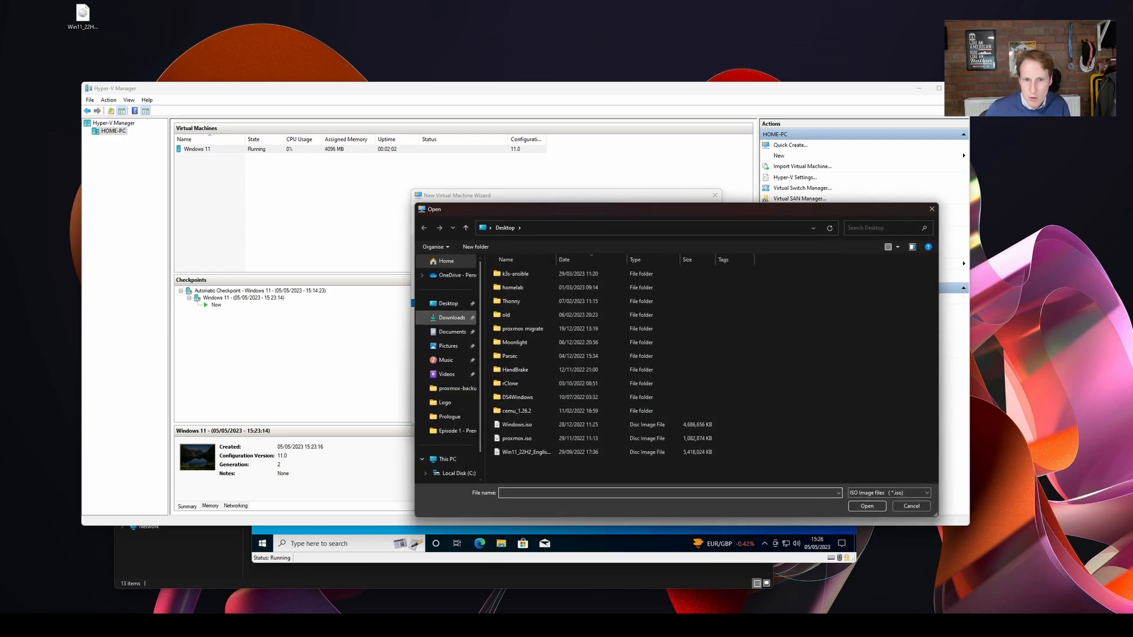
{"action": "left_click", "coordinate": [452, 318]}
{"action": "left_click", "coordinate": [515, 295]}
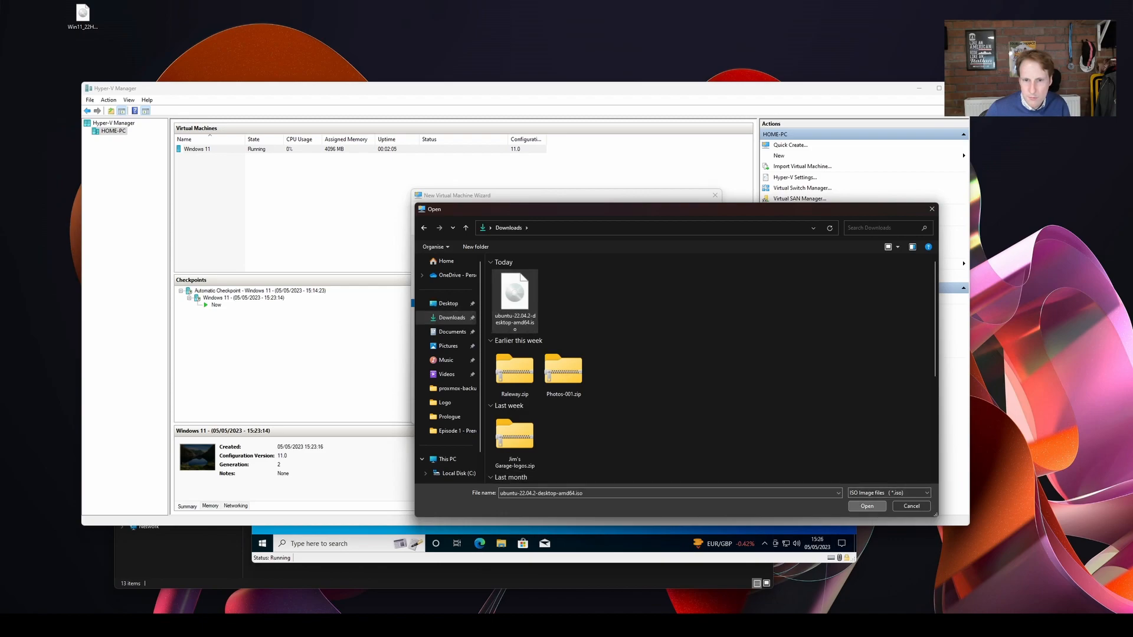
{"action": "key", "text": "Return"}
{"action": "left_click", "coordinate": [624, 412]}
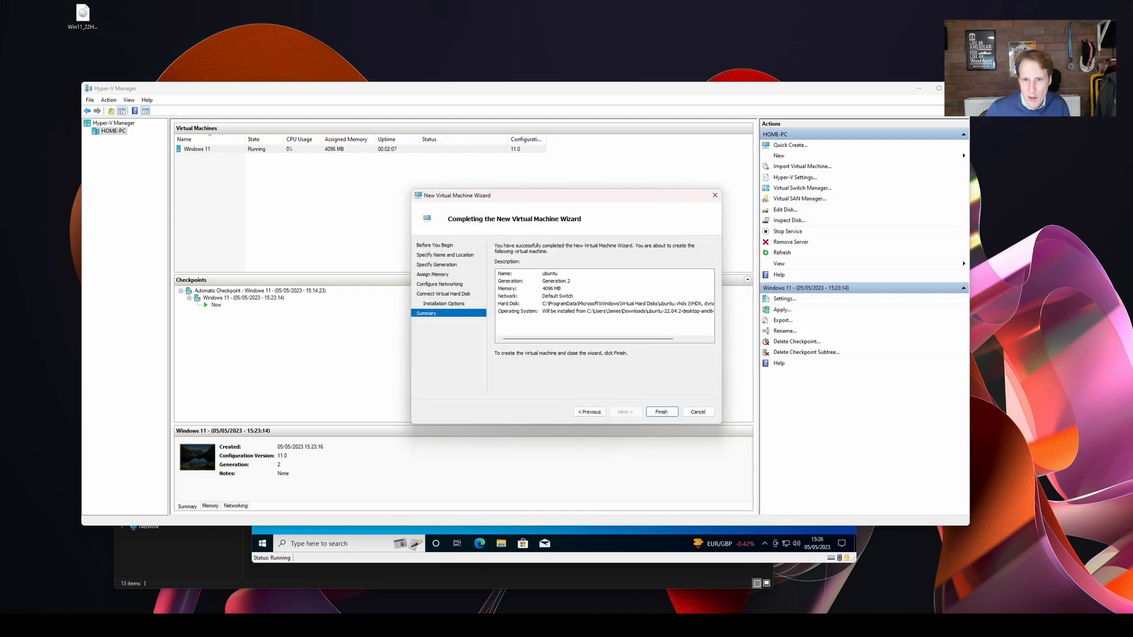
{"action": "left_click", "coordinate": [661, 412]}
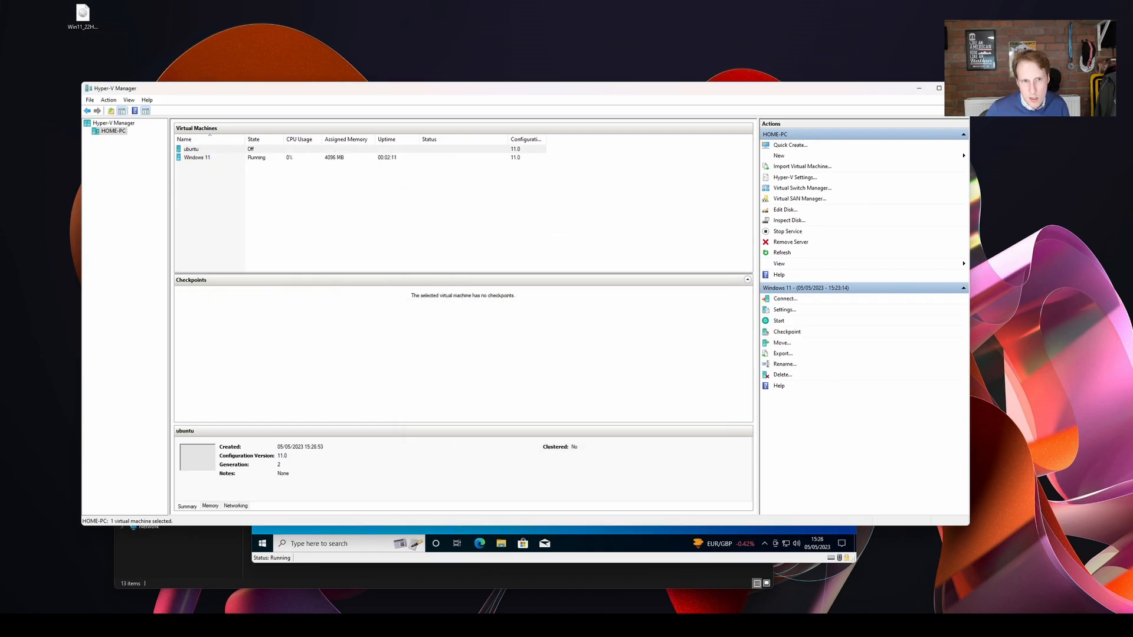
Move the Windows 11 virtual machine's window aside and return to Hyper-V Manager.
{"action": "left_click", "coordinate": [192, 149]}
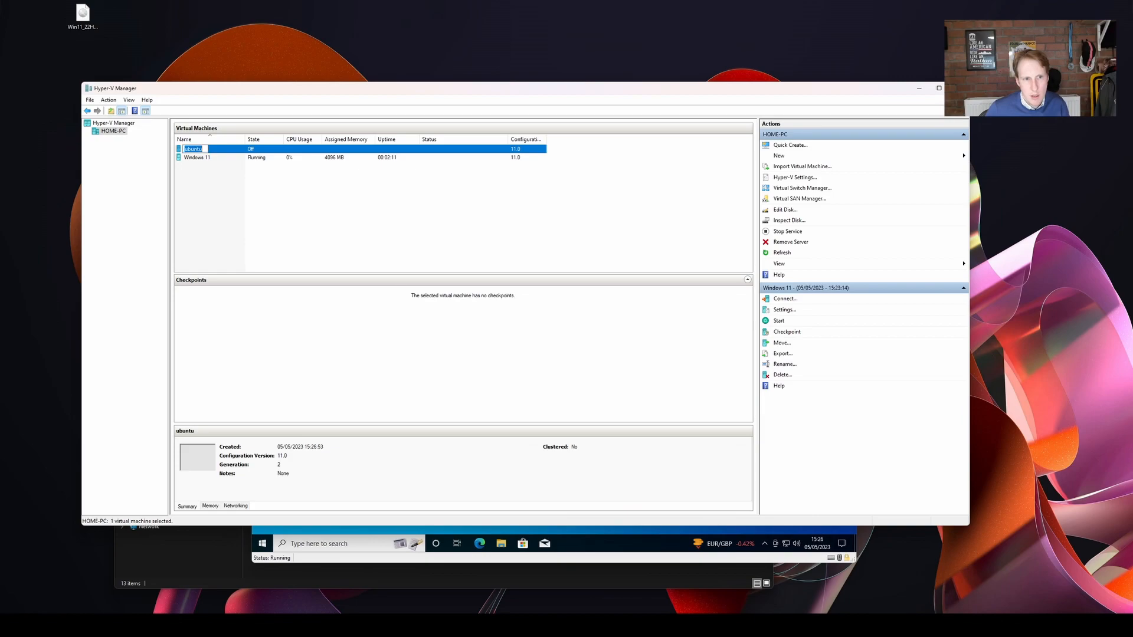
{"action": "key", "text": "alt+Tab"}
{"action": "left_click_drag", "start_coordinate": [449, 183], "coordinate": [227, 180]}
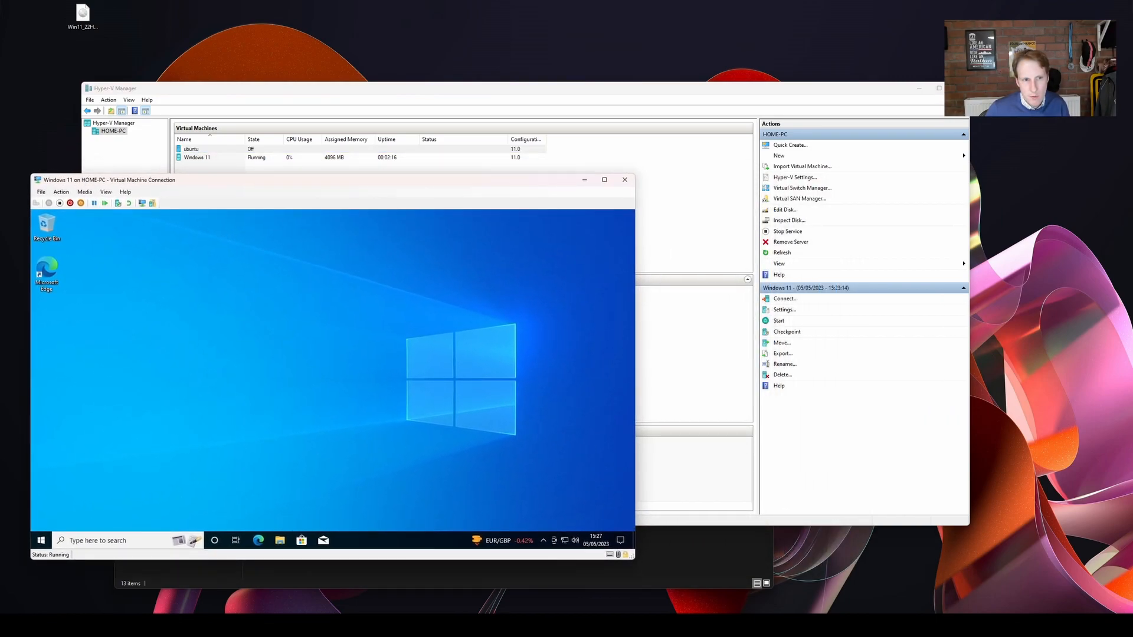
{"action": "key", "text": "alt+Tab"}
{"action": "key", "text": "Return"}
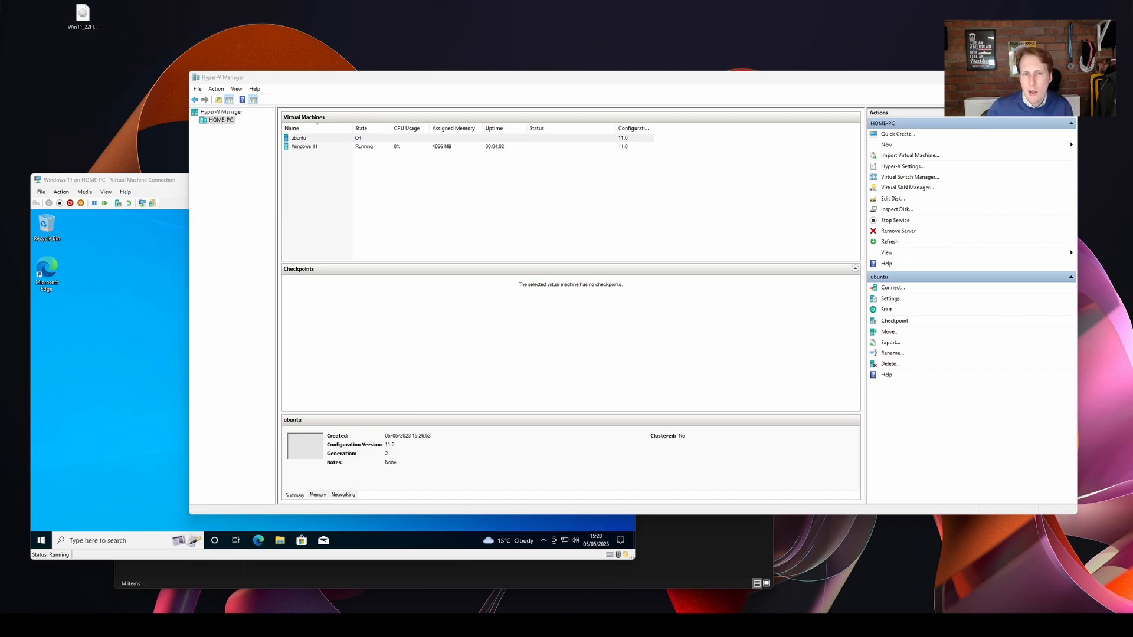
Disable Secure Boot in the ubuntu virtual machine's security settings and save the change.
{"action": "left_click", "coordinate": [299, 138]}
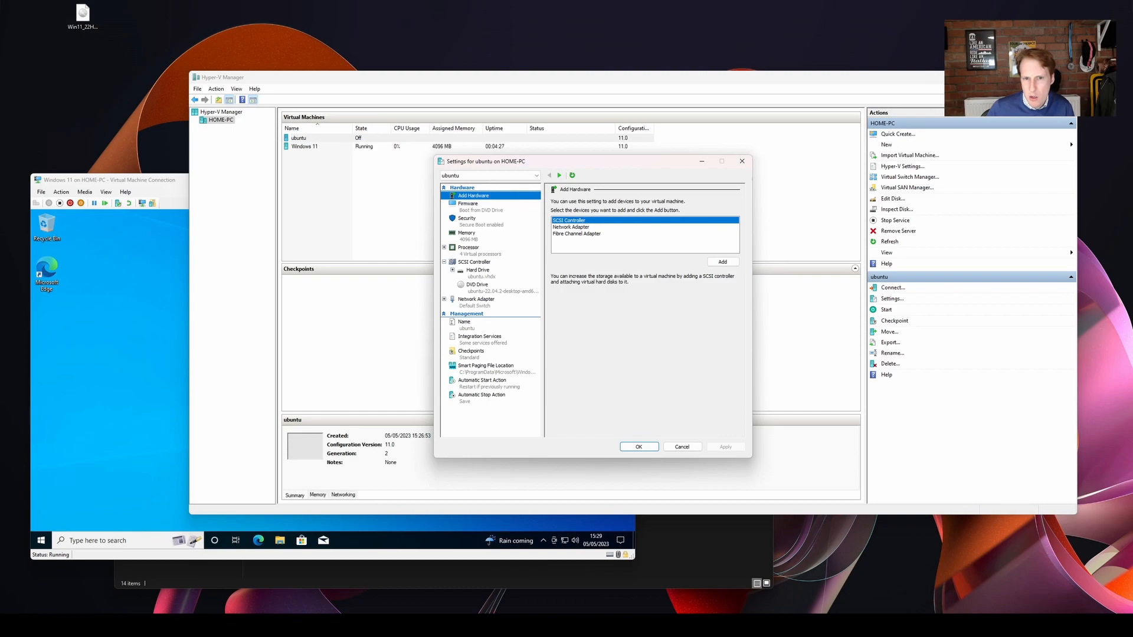
{"action": "left_click", "coordinate": [468, 219]}
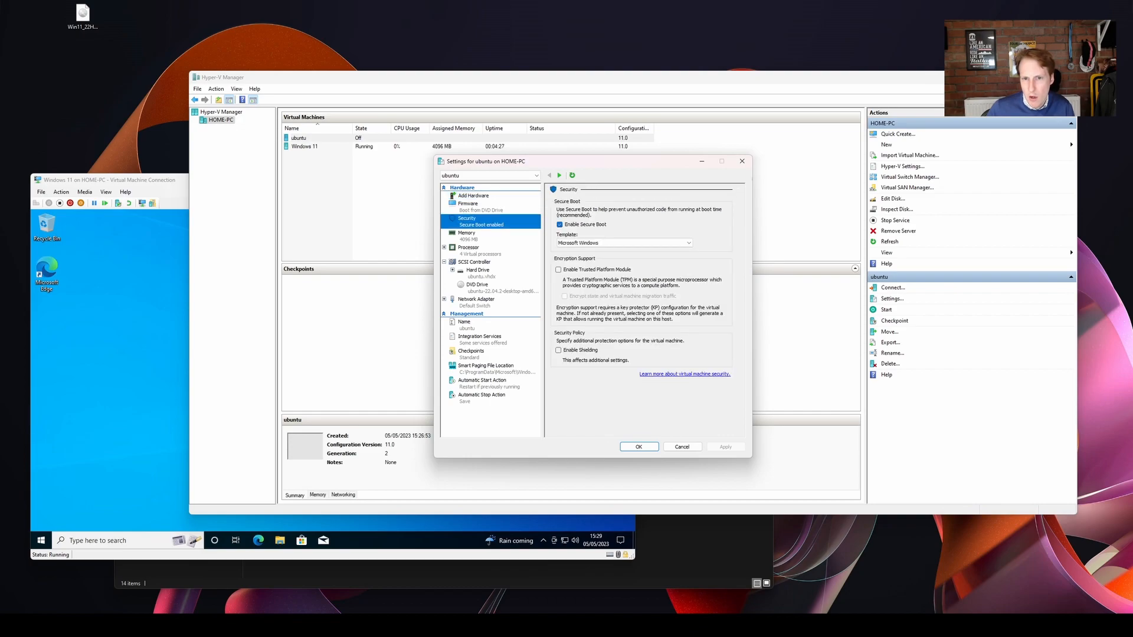
{"action": "left_click", "coordinate": [559, 225]}
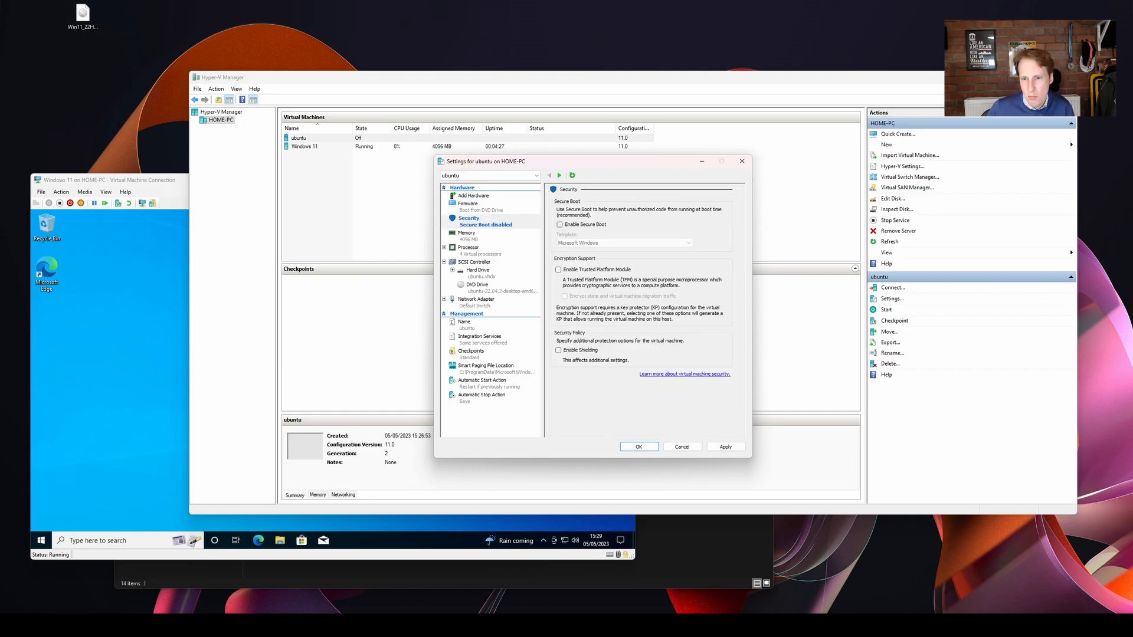
{"action": "left_click", "coordinate": [725, 447]}
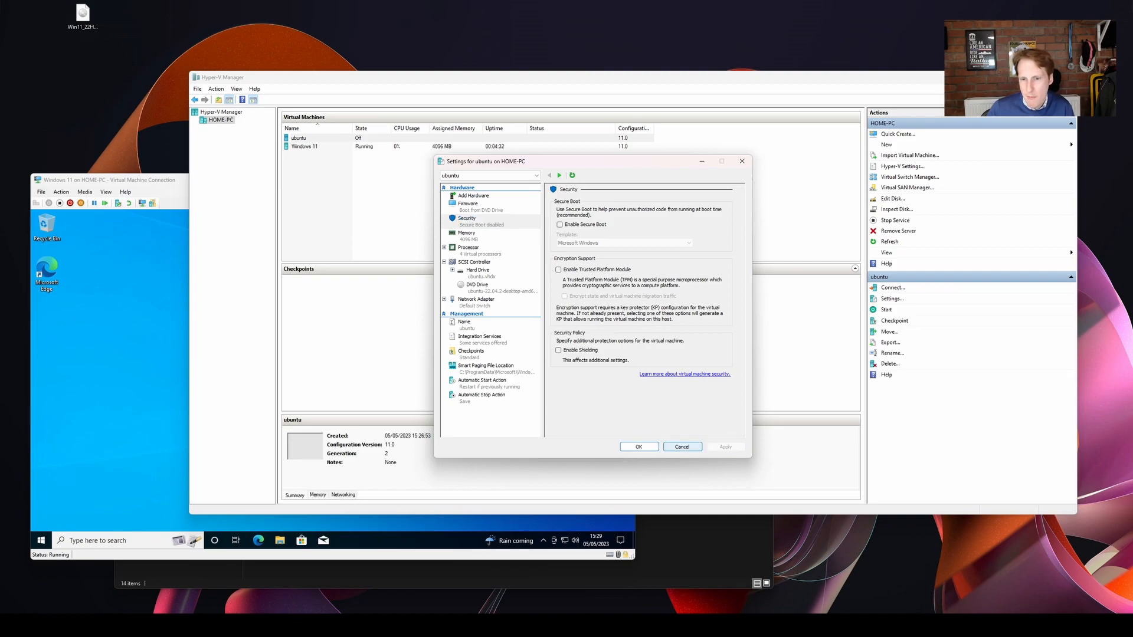
{"action": "left_click", "coordinate": [638, 447]}
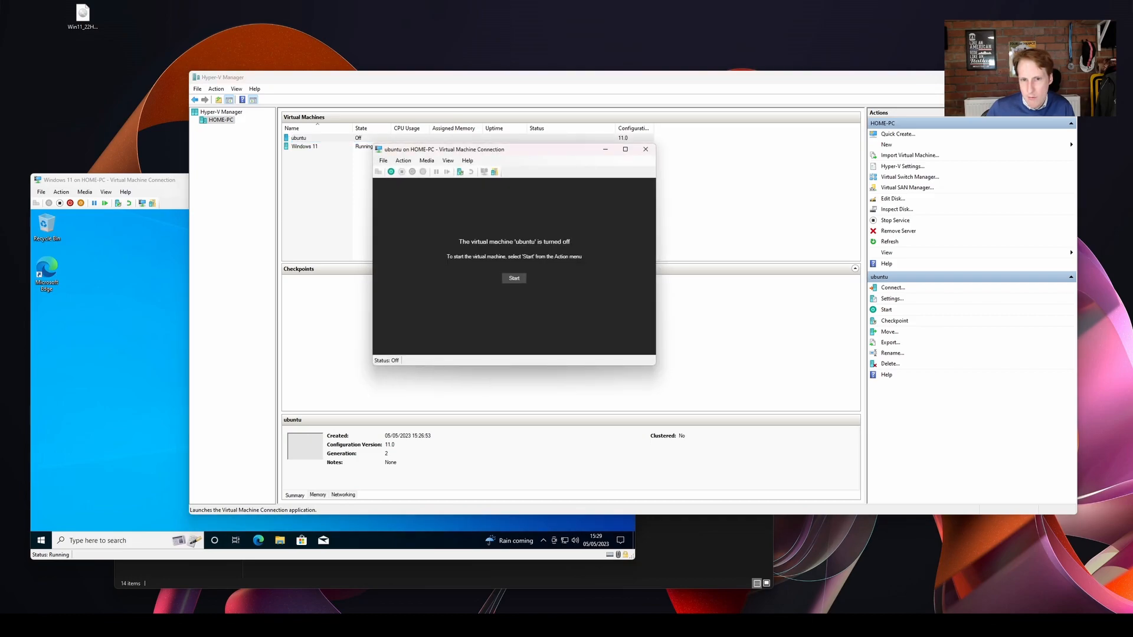
Start the ubuntu virtual machine from its connection window and boot the "Try or Install Ubuntu" entry.
{"action": "left_click", "coordinate": [513, 278]}
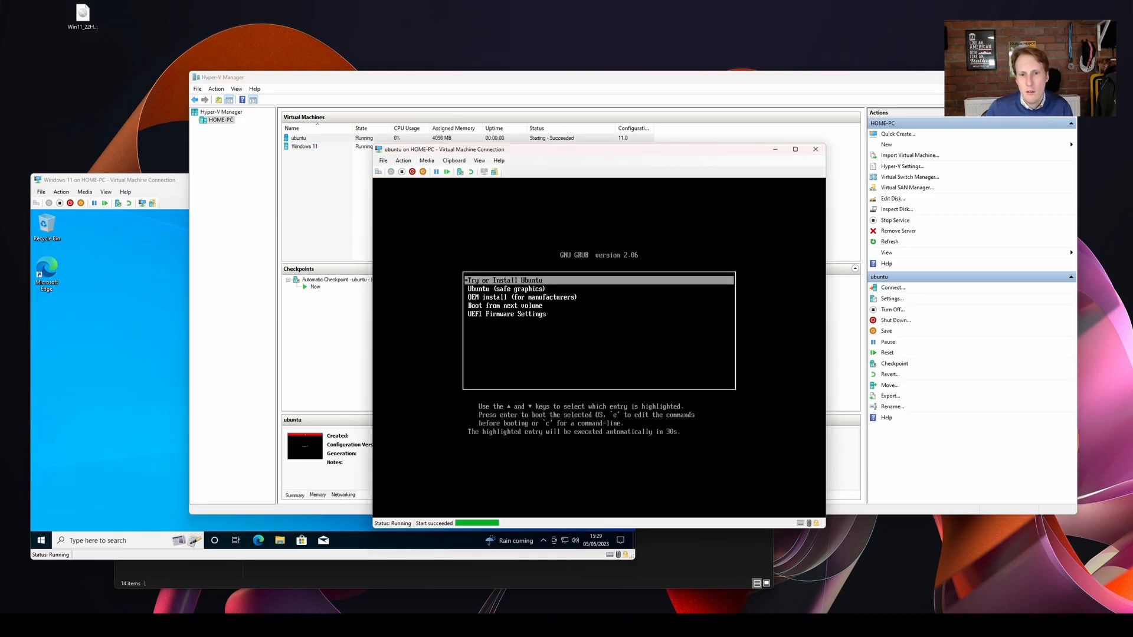
{"action": "key", "text": "Return"}
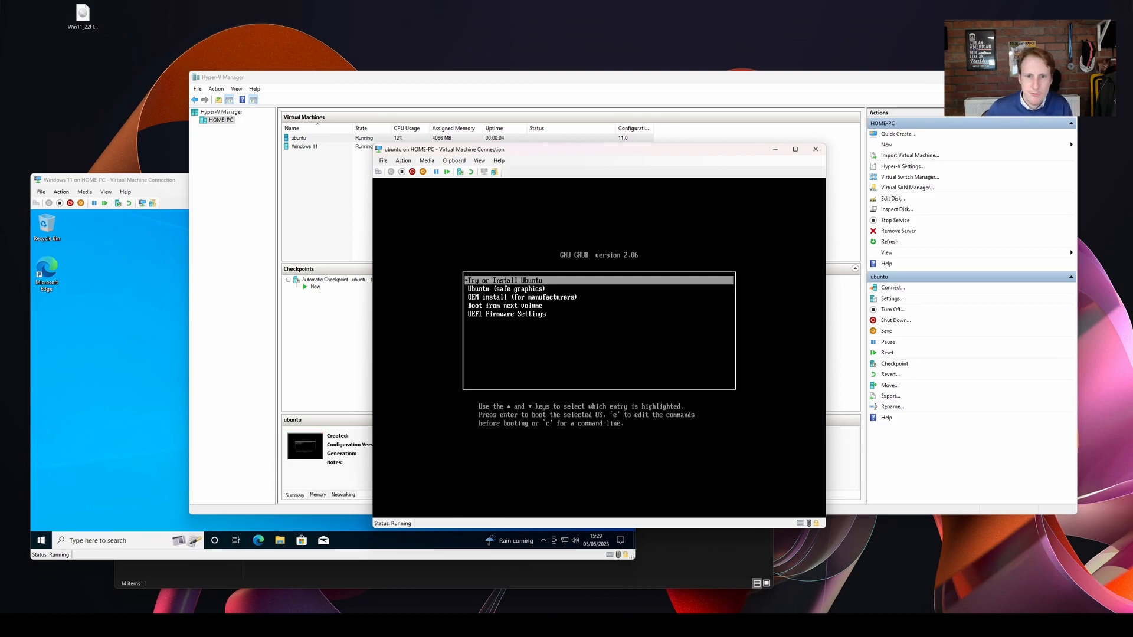
{"action": "key", "text": "Return"}
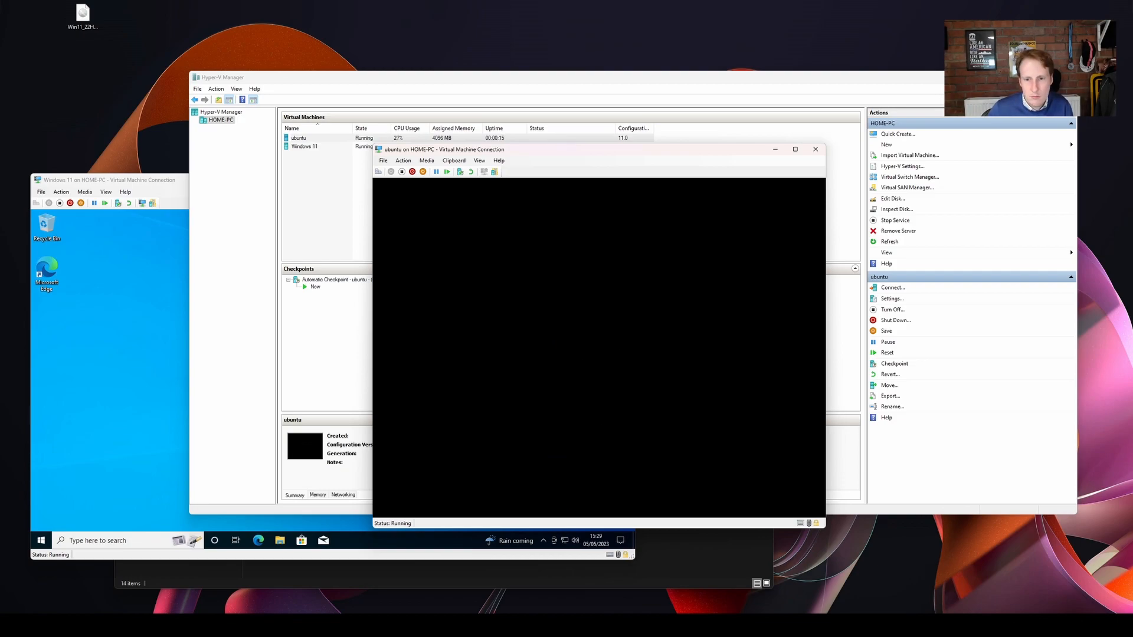
Start the Ubuntu installation and advance through the installer's setup pages to the user account details.
{"action": "left_click", "coordinate": [708, 369]}
{"action": "left_click", "coordinate": [759, 460]}
{"action": "left_click", "coordinate": [421, 336]}
{"action": "left_click", "coordinate": [760, 459]}
{"action": "left_click", "coordinate": [746, 457]}
{"action": "left_click", "coordinate": [718, 400]}
{"action": "left_click", "coordinate": [751, 458]}
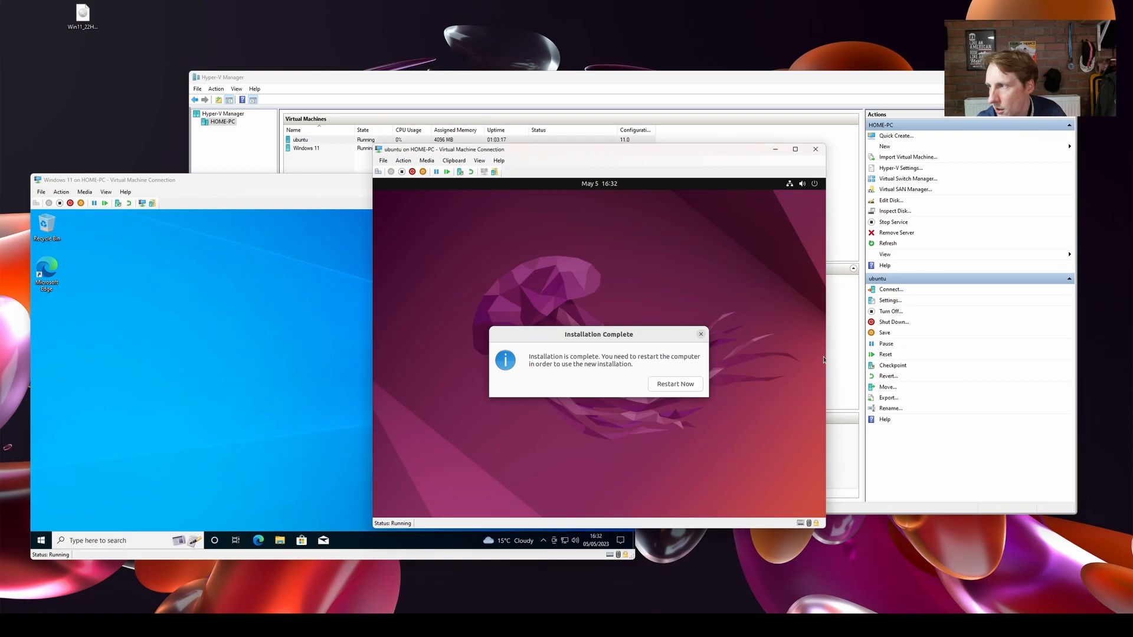
{"action": "left_click", "coordinate": [745, 384]}
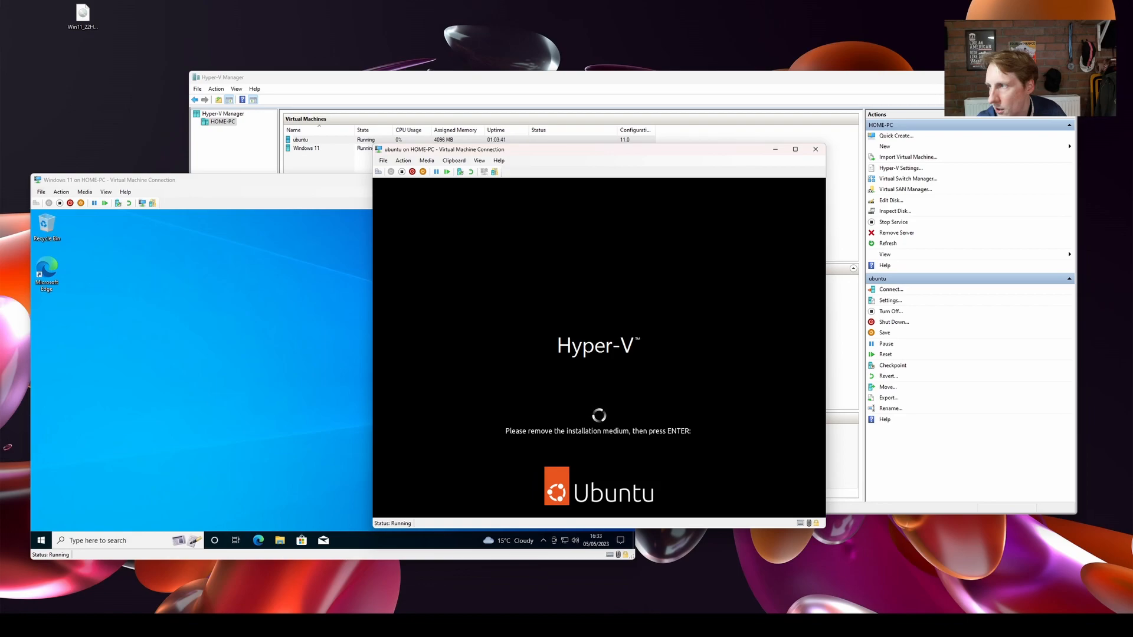
Remove the DVD drive from the ubuntu virtual machine's SCSI controller and save its settings.
{"action": "left_click_drag", "start_coordinate": [531, 149], "coordinate": [629, 216]}
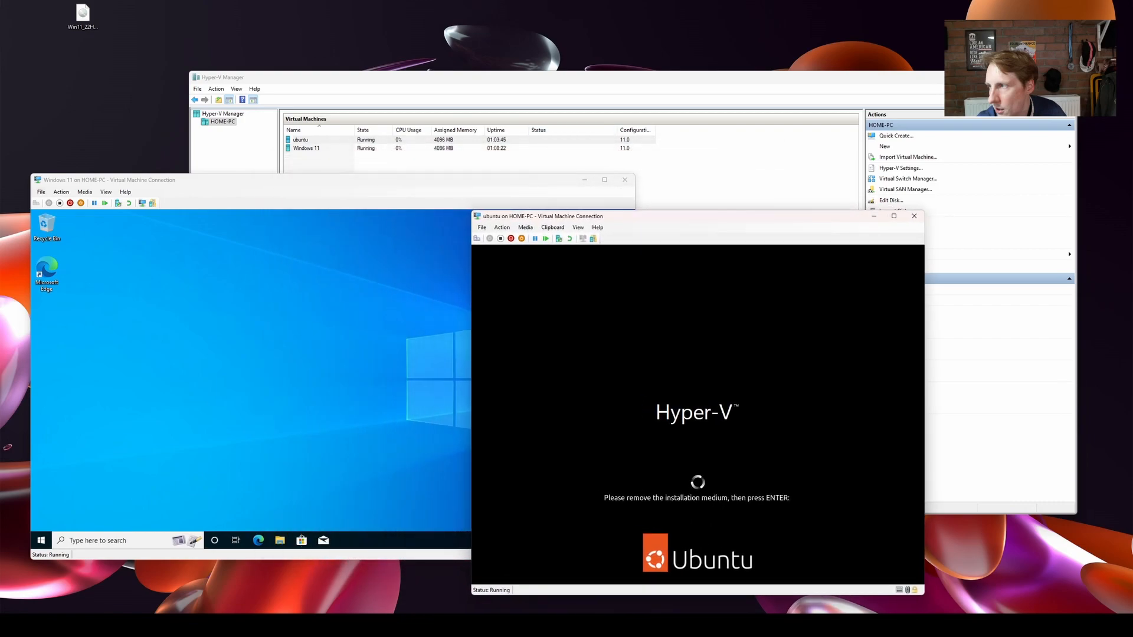
{"action": "left_click", "coordinate": [301, 140]}
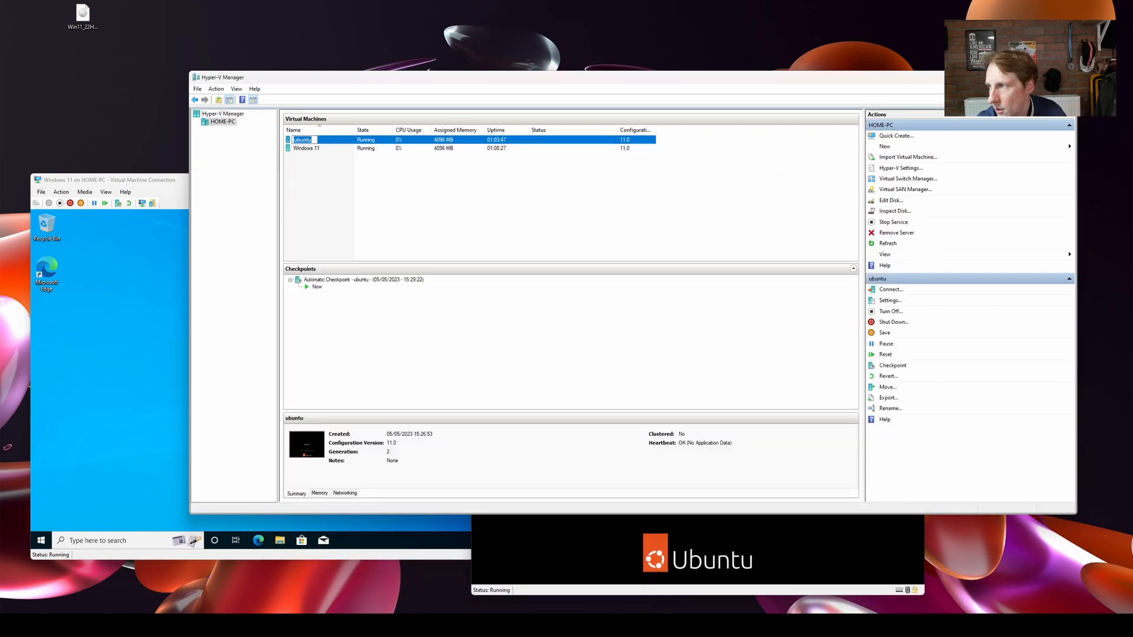
{"action": "left_click", "coordinate": [891, 300]}
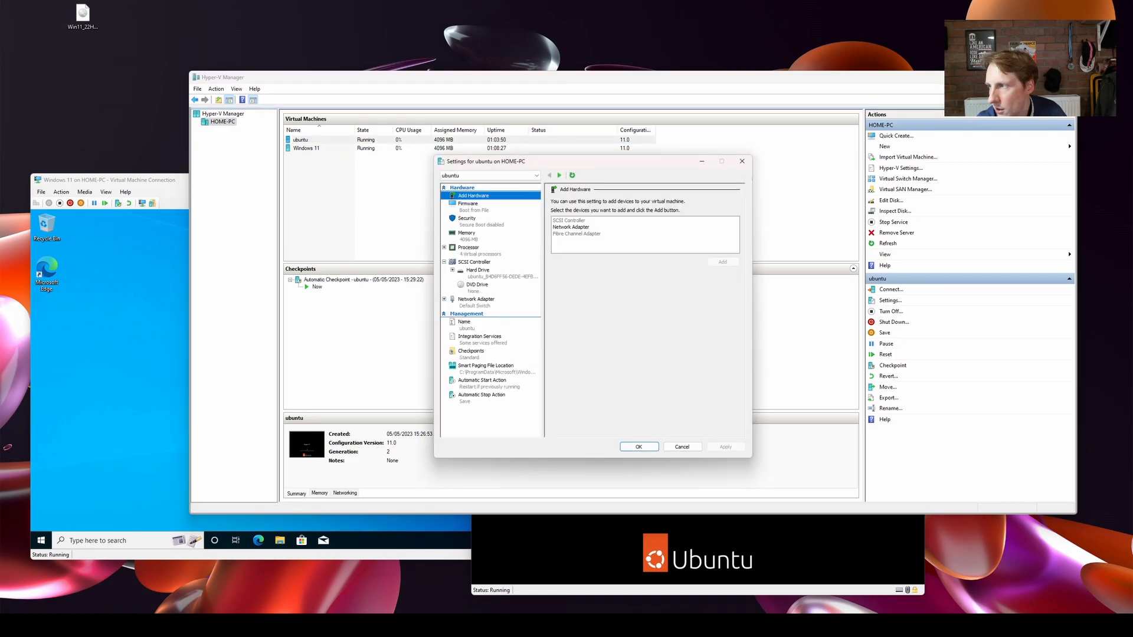
{"action": "left_click", "coordinate": [477, 285]}
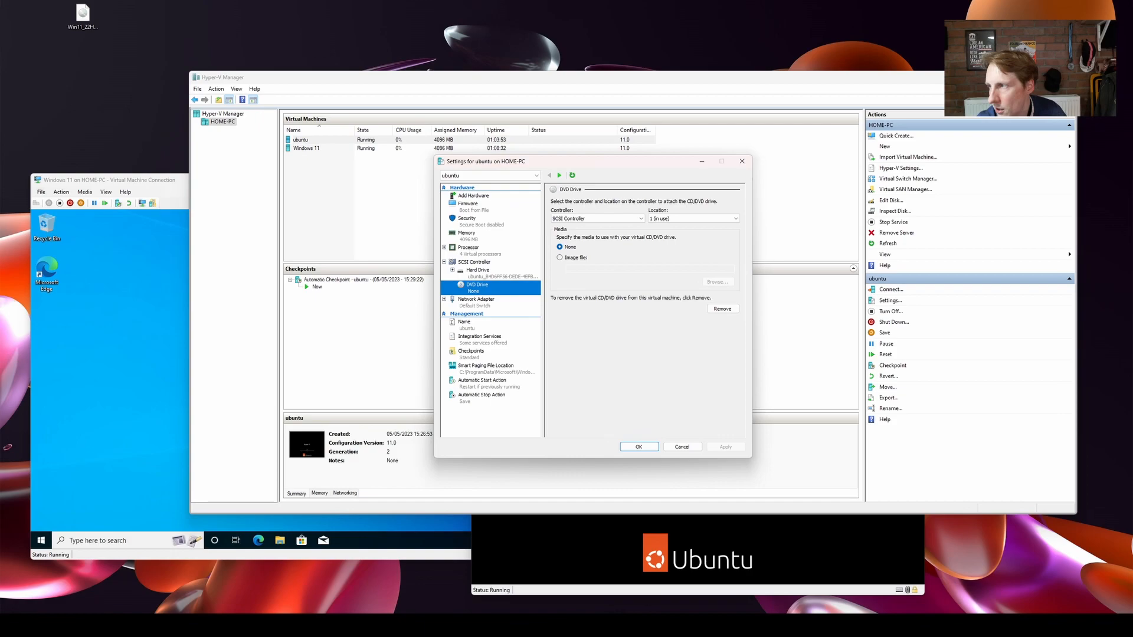
{"action": "left_click", "coordinate": [722, 308]}
{"action": "left_click", "coordinate": [725, 447]}
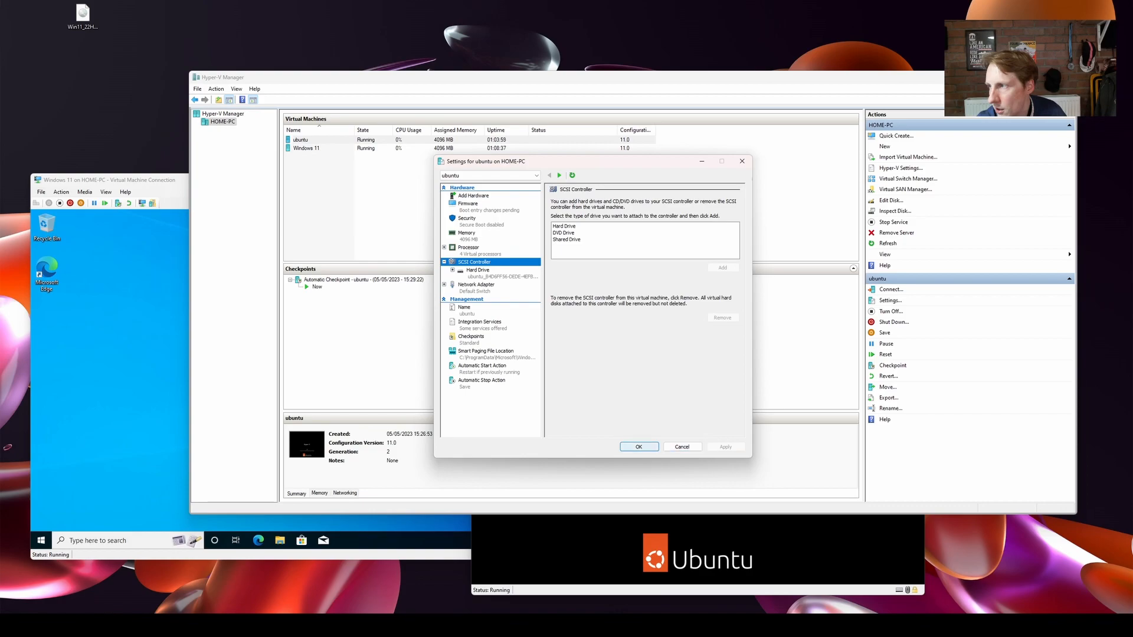
{"action": "left_click", "coordinate": [638, 447]}
Continue past the installation-medium prompt in the ubuntu virtual machine and reboot into the installed system.
{"action": "left_click", "coordinate": [672, 549]}
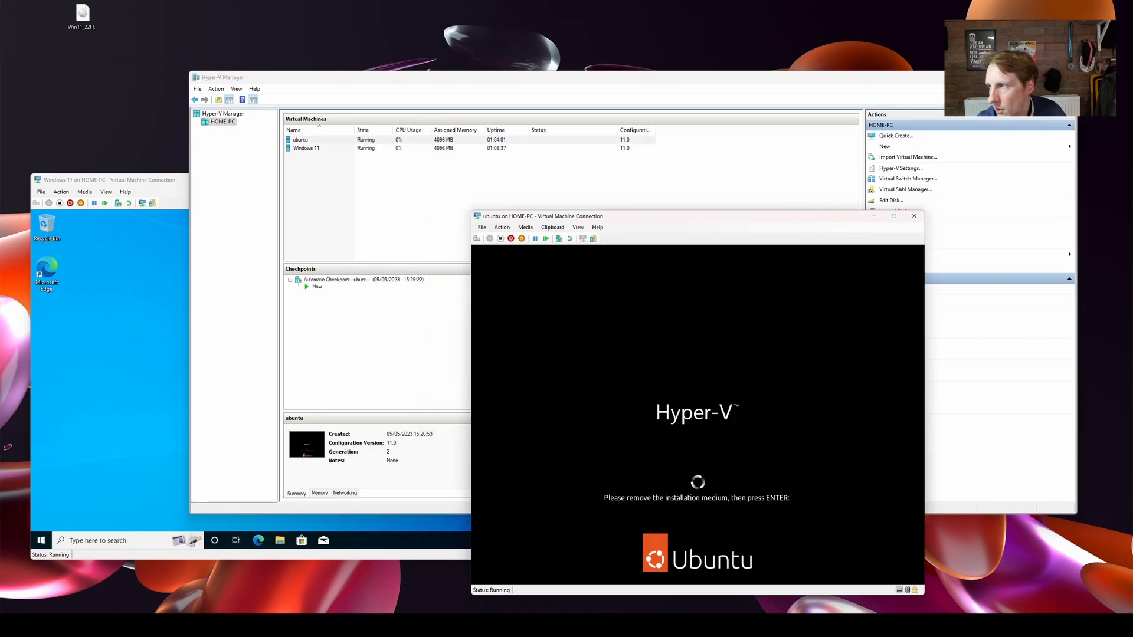
{"action": "key", "text": "Return"}
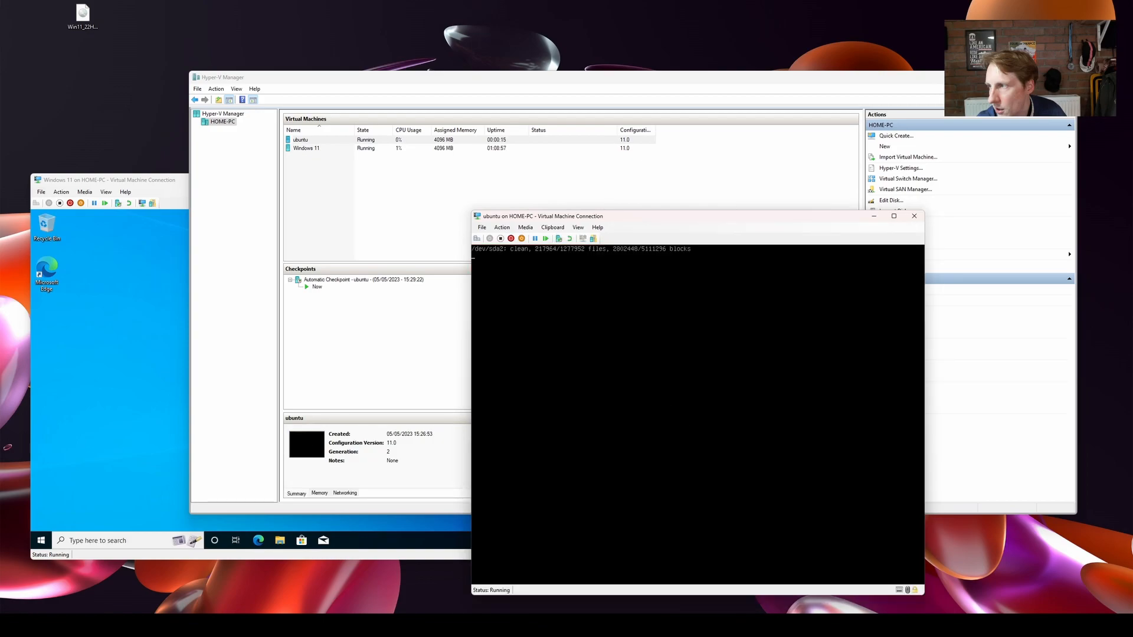
{"action": "key", "text": "Return"}
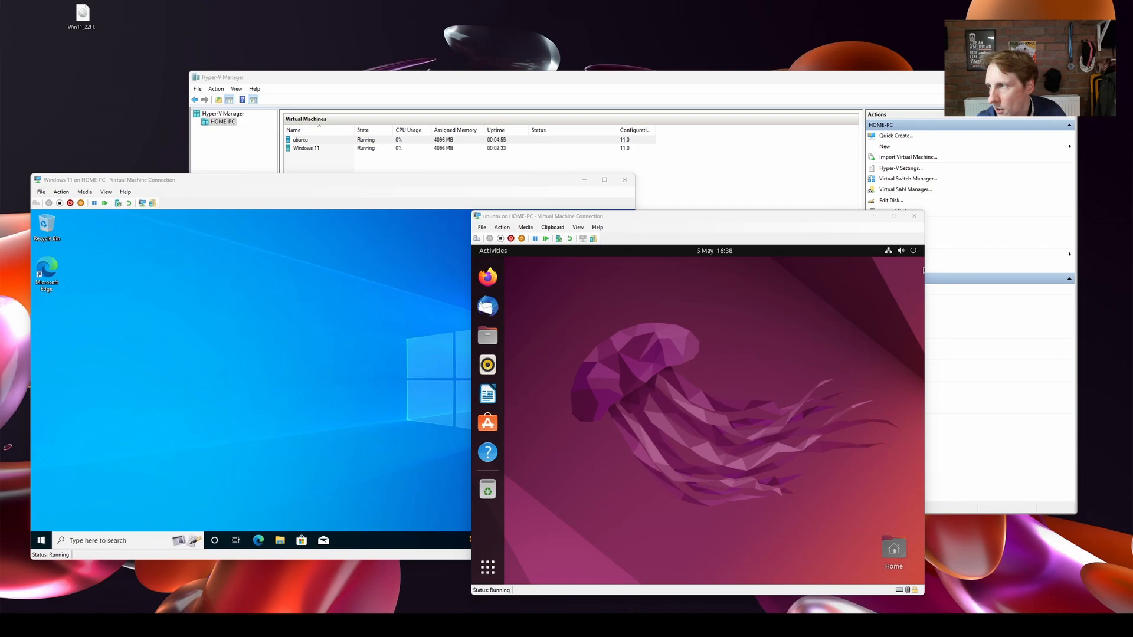
Bring the Windows 11 virtual machine forward and try a Remote Desktop connection to its IPv4 address, 172.28.254.137.
{"action": "key", "text": "alt+Tab"}
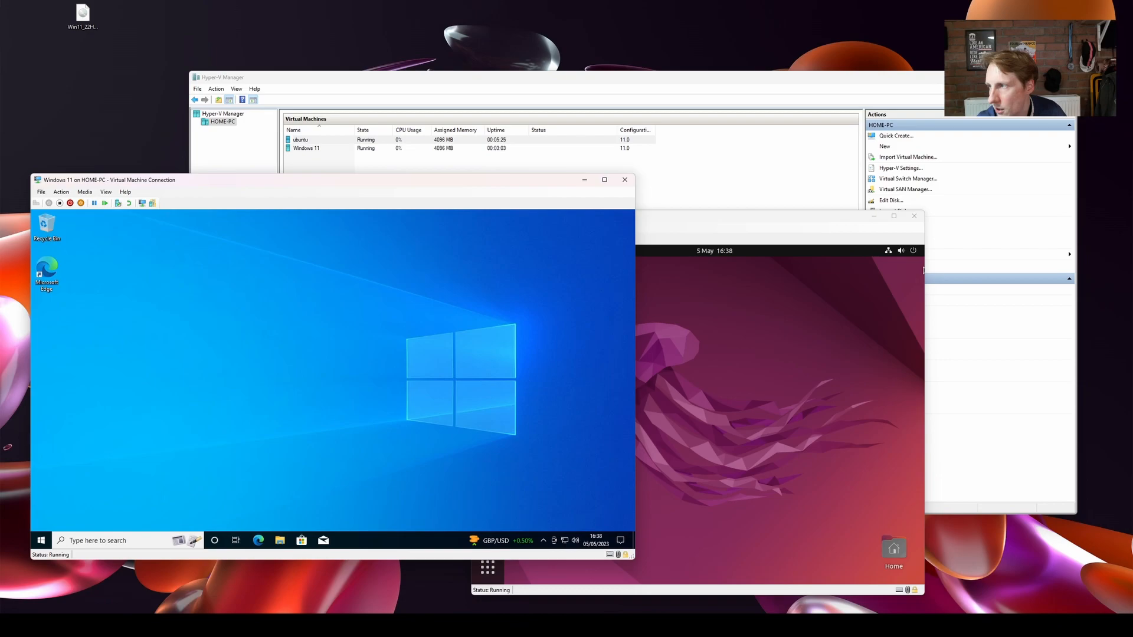
{"action": "left_click", "coordinate": [924, 270]}
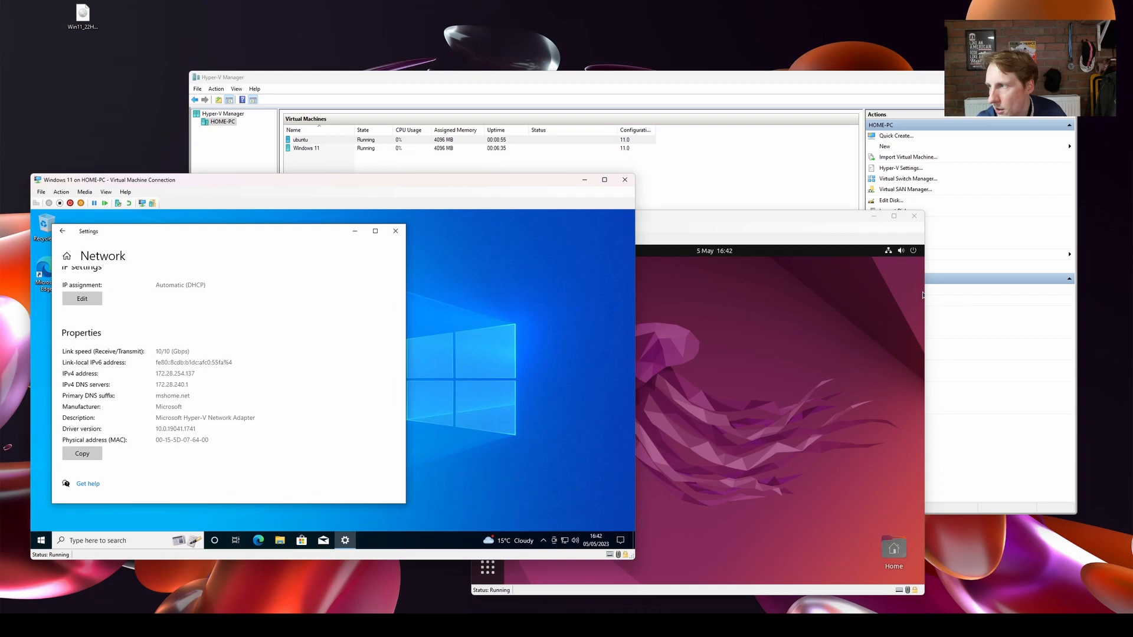
{"action": "left_click_drag", "start_coordinate": [156, 373], "coordinate": [195, 373]}
{"action": "right_click", "coordinate": [499, 625]}
{"action": "left_click", "coordinate": [499, 589]}
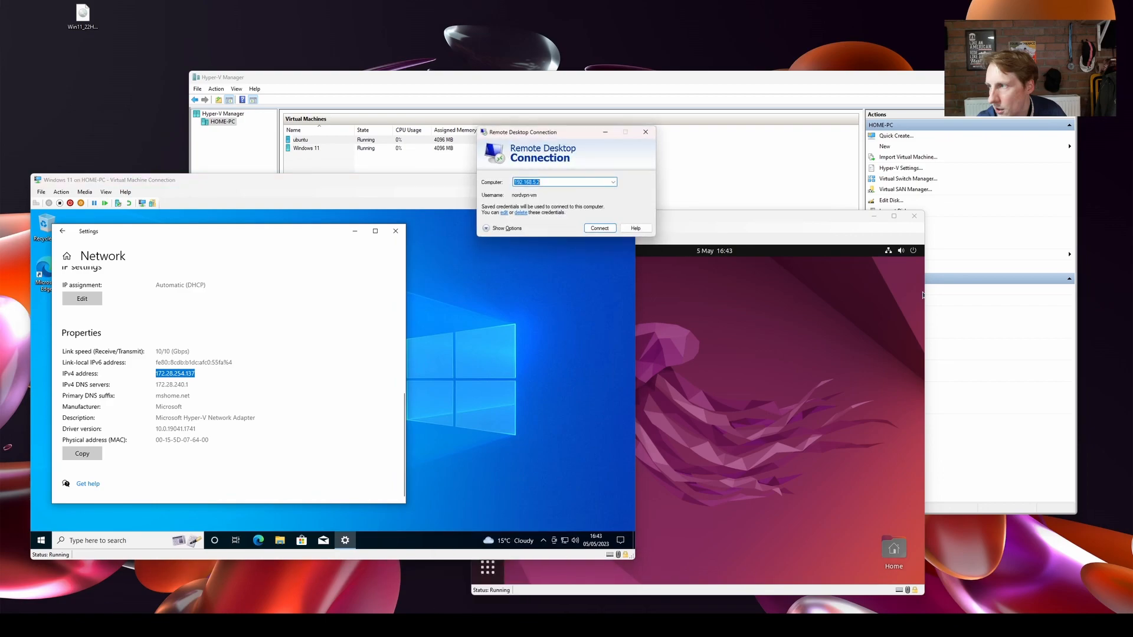
{"action": "type", "text": "17"}
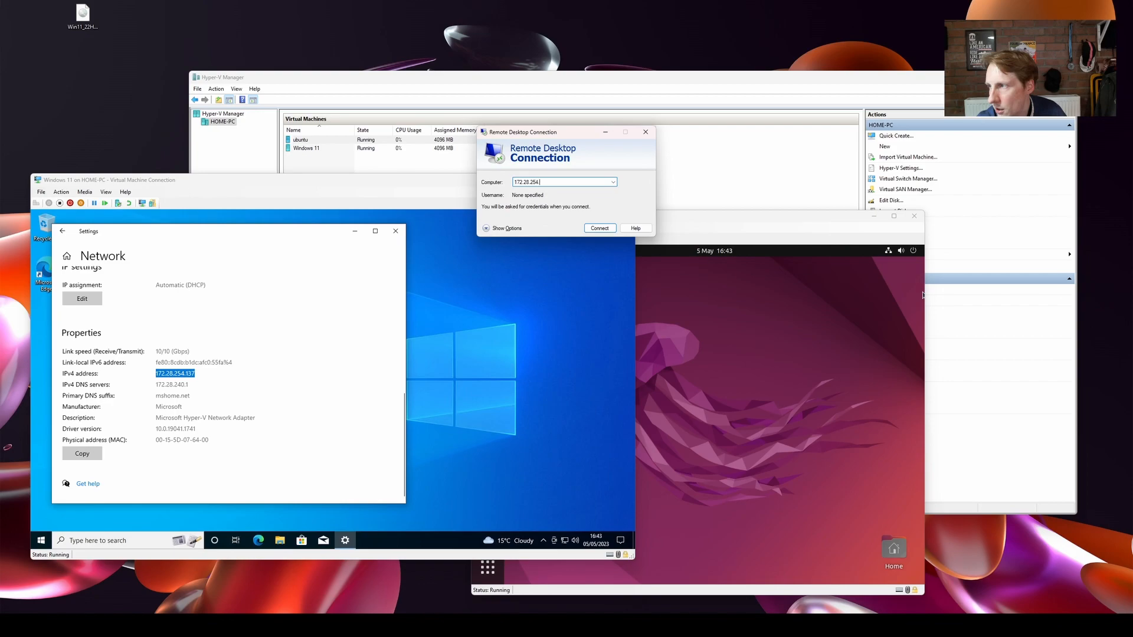
{"action": "key", "text": "Return"}
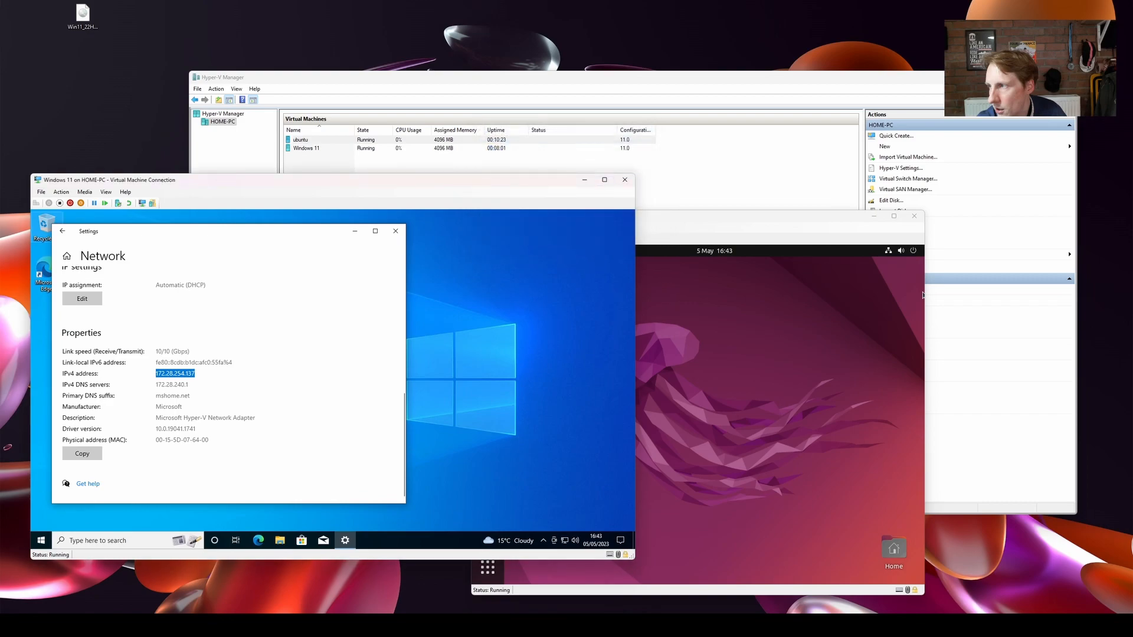
Shut down the Windows 11 virtual machine from within its guest system.
{"action": "left_click", "coordinate": [42, 540]}
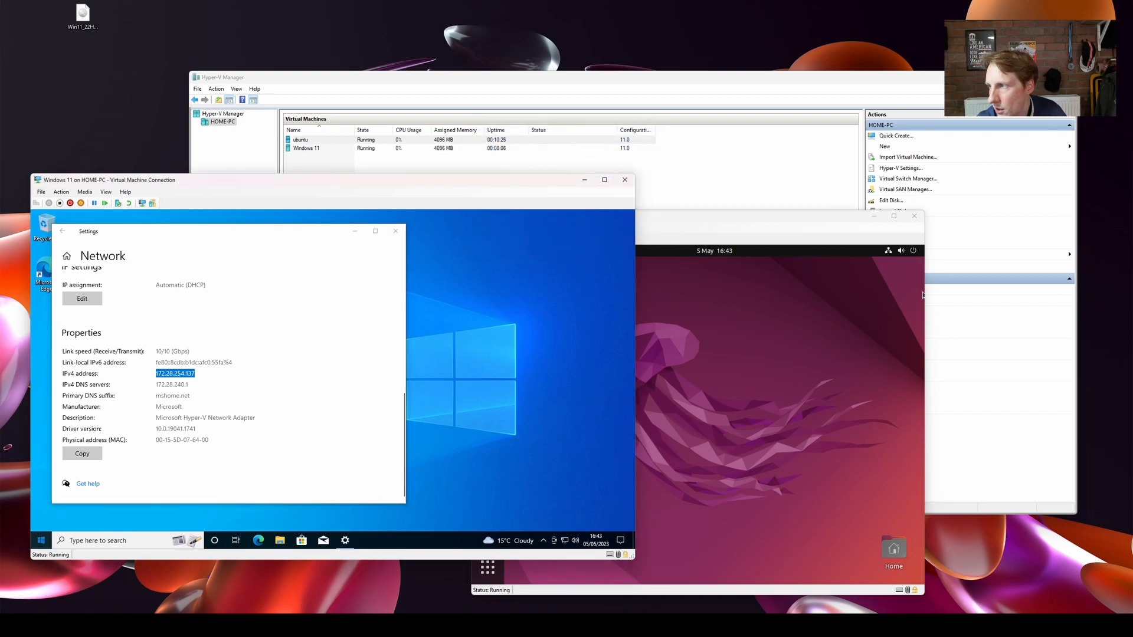
{"action": "left_click", "coordinate": [41, 520]}
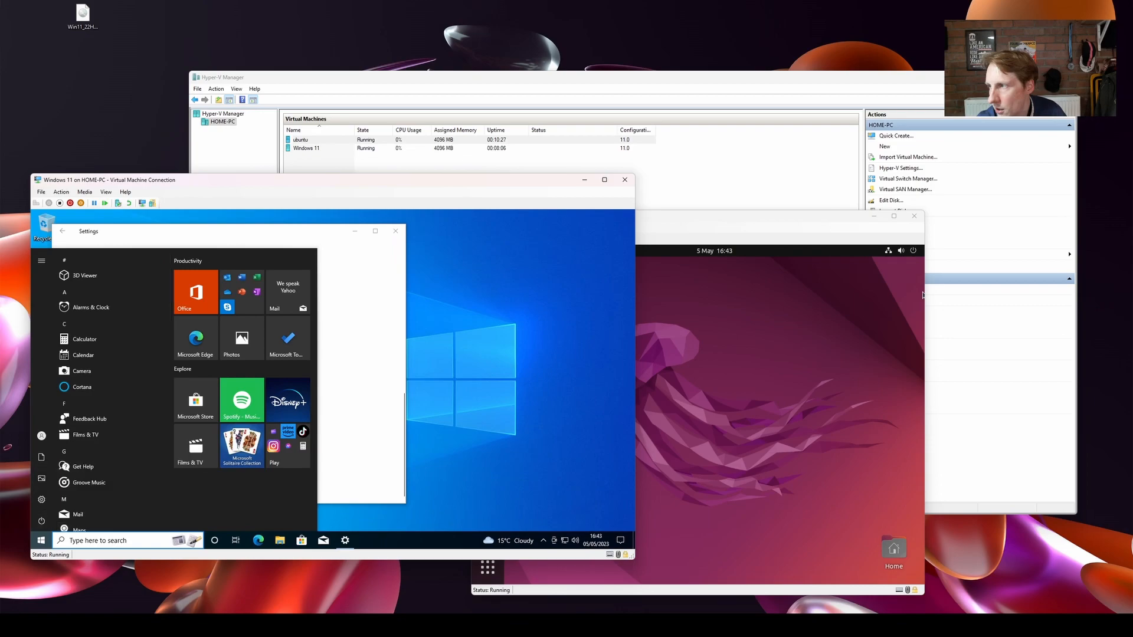
{"action": "left_click", "coordinate": [62, 484]}
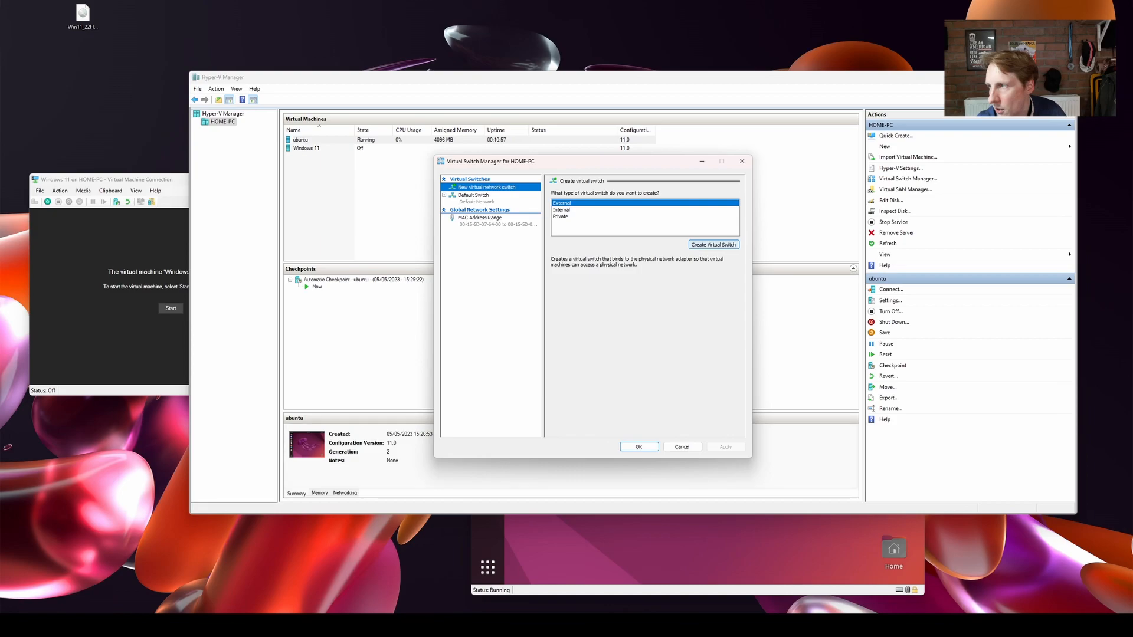
Create an external virtual switch named External on the Intel(R) Ethernet Connection (7) I219-V adapter and apply the networking changes.
{"action": "left_click", "coordinate": [713, 244]}
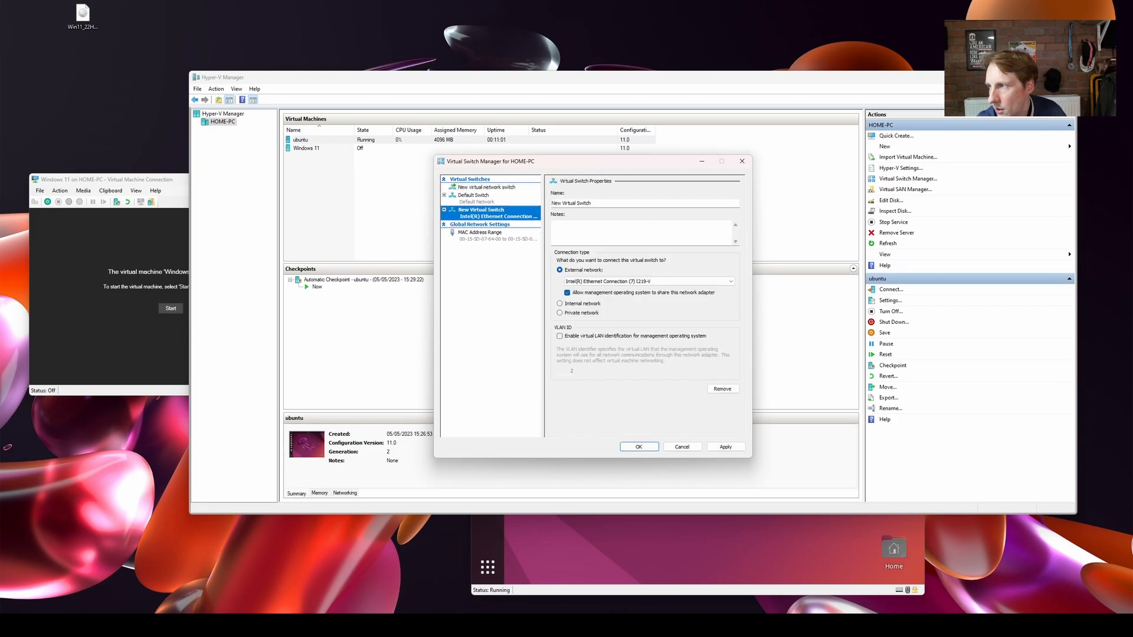
{"action": "key", "text": "Tab"}
{"action": "type", "text": "External"}
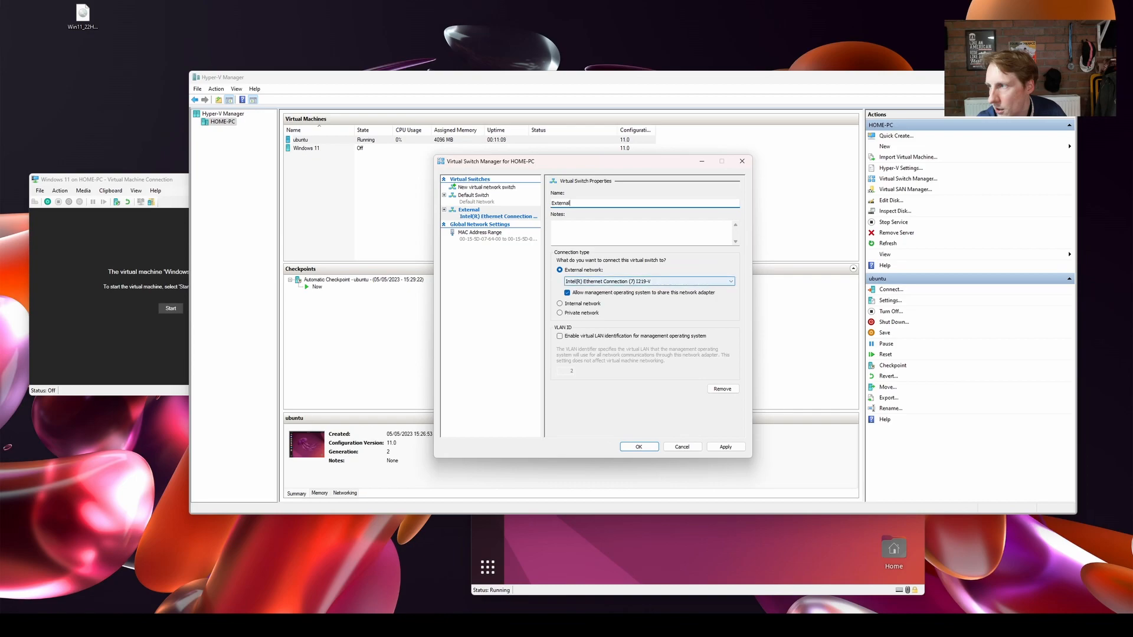
{"action": "left_click", "coordinate": [649, 281]}
{"action": "left_click", "coordinate": [649, 282]}
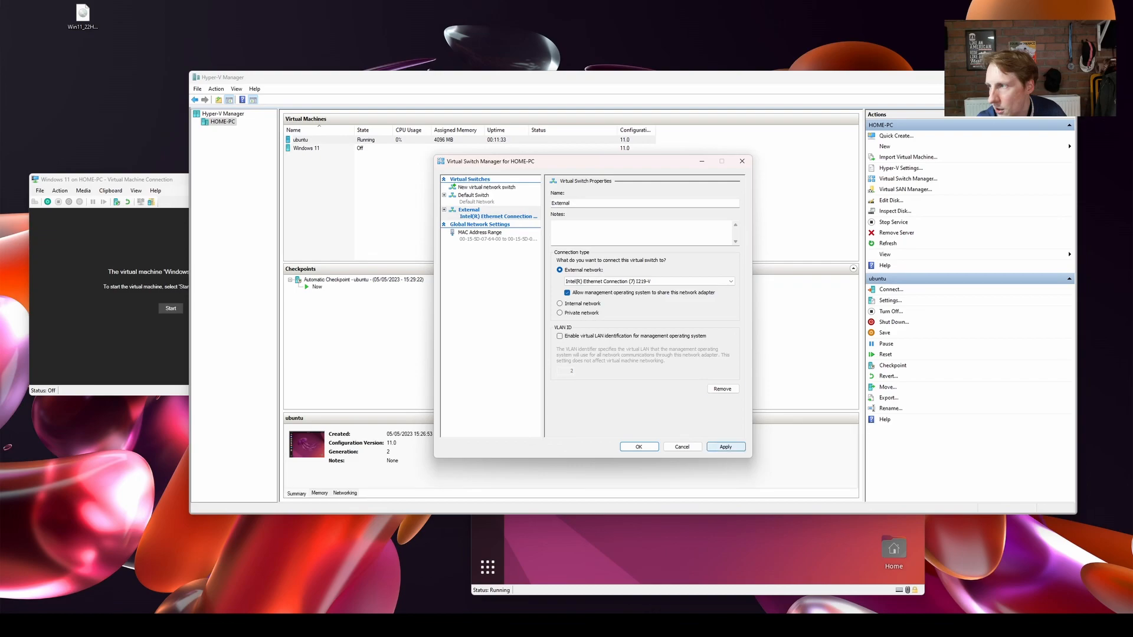
{"action": "left_click", "coordinate": [726, 447]}
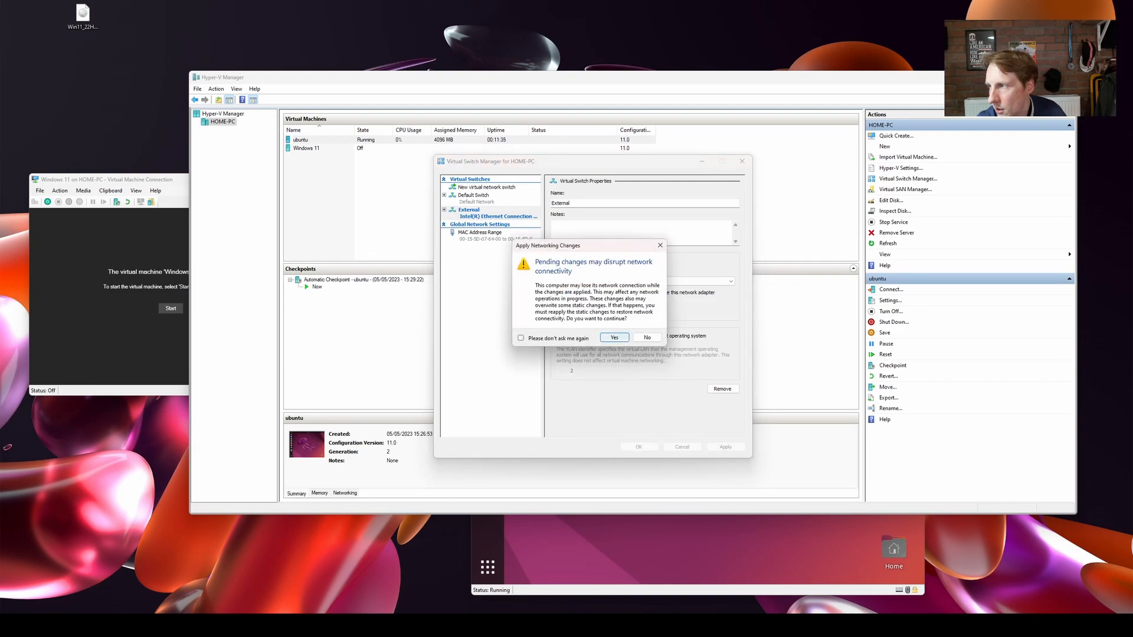
{"action": "key", "text": "Return"}
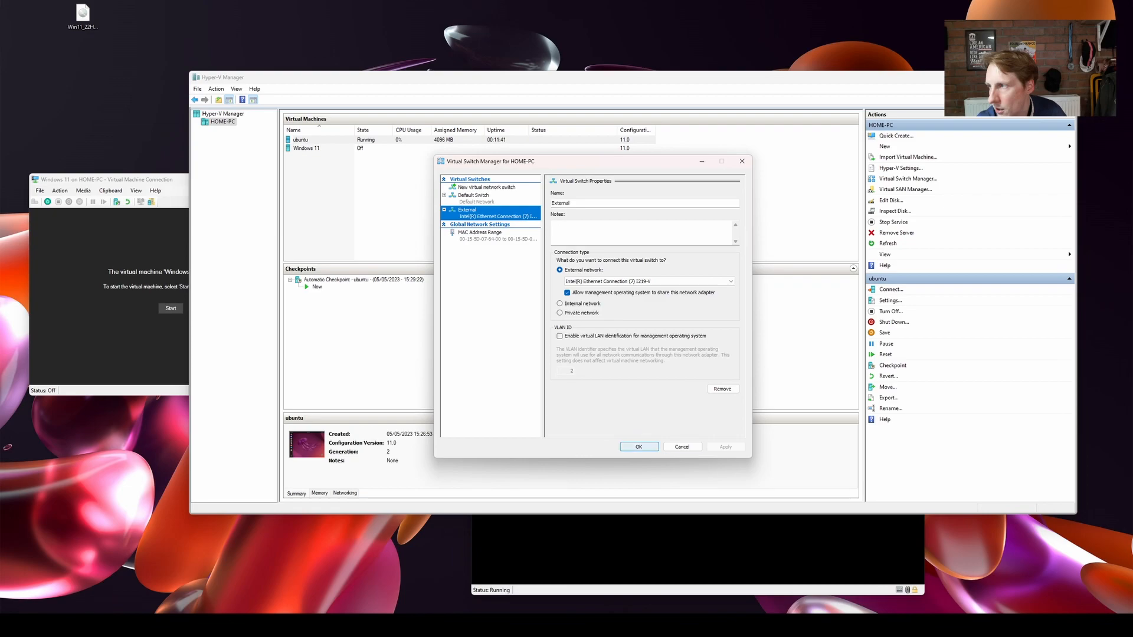
{"action": "key", "text": "Return"}
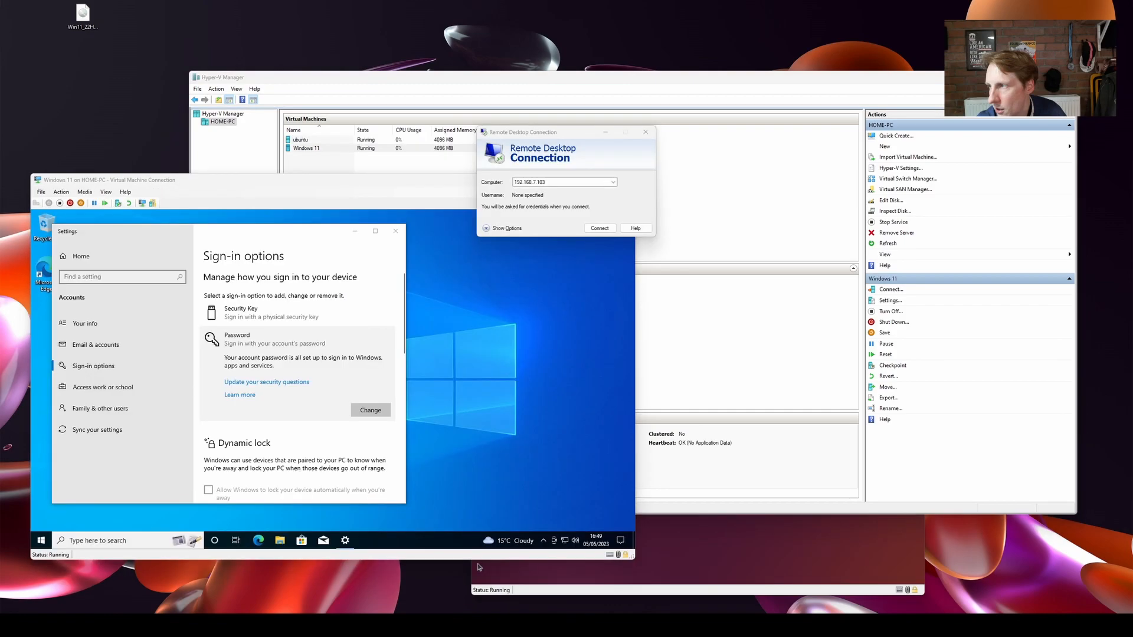
Connect by Remote Desktop to 192.168.7.103, signing in with the account's username and password and accepting the untrusted certificate.
{"action": "key", "text": "Return"}
{"action": "type", "text": "jimsgarage"}
{"action": "key", "text": "Tab"}
{"action": "type", "text": "••••"}
{"action": "key", "text": "Return"}
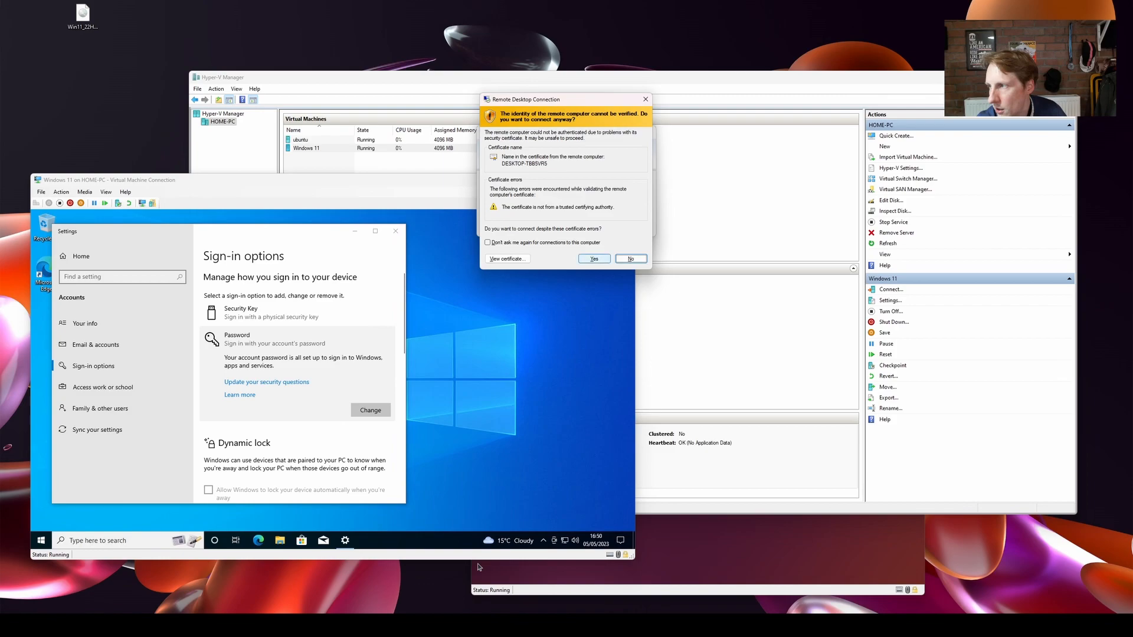
{"action": "left_click", "coordinate": [594, 259]}
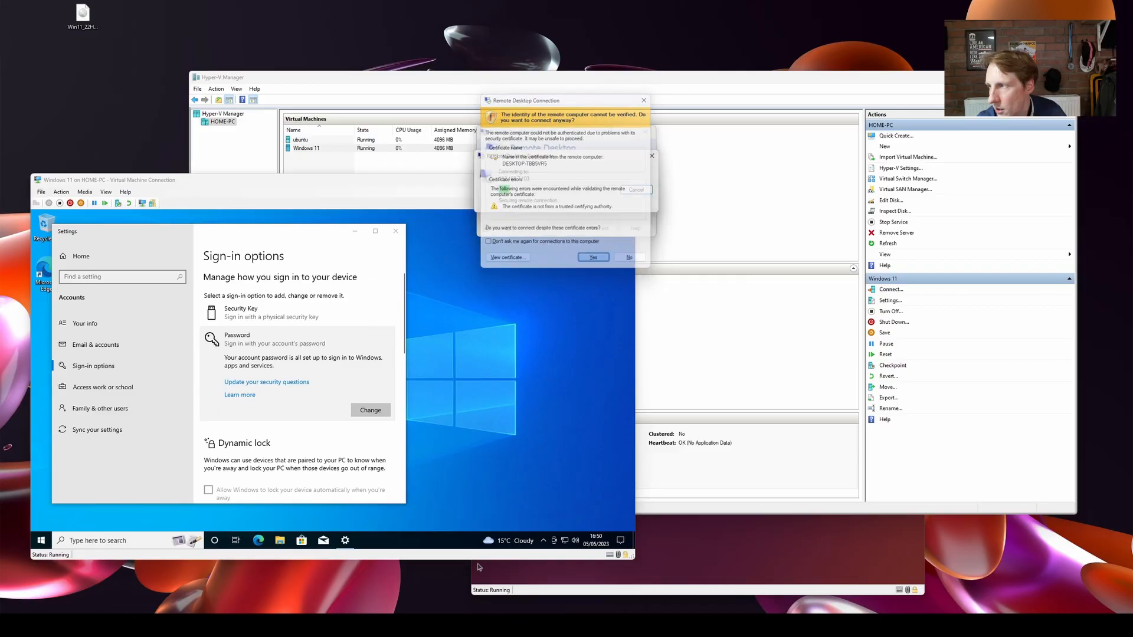